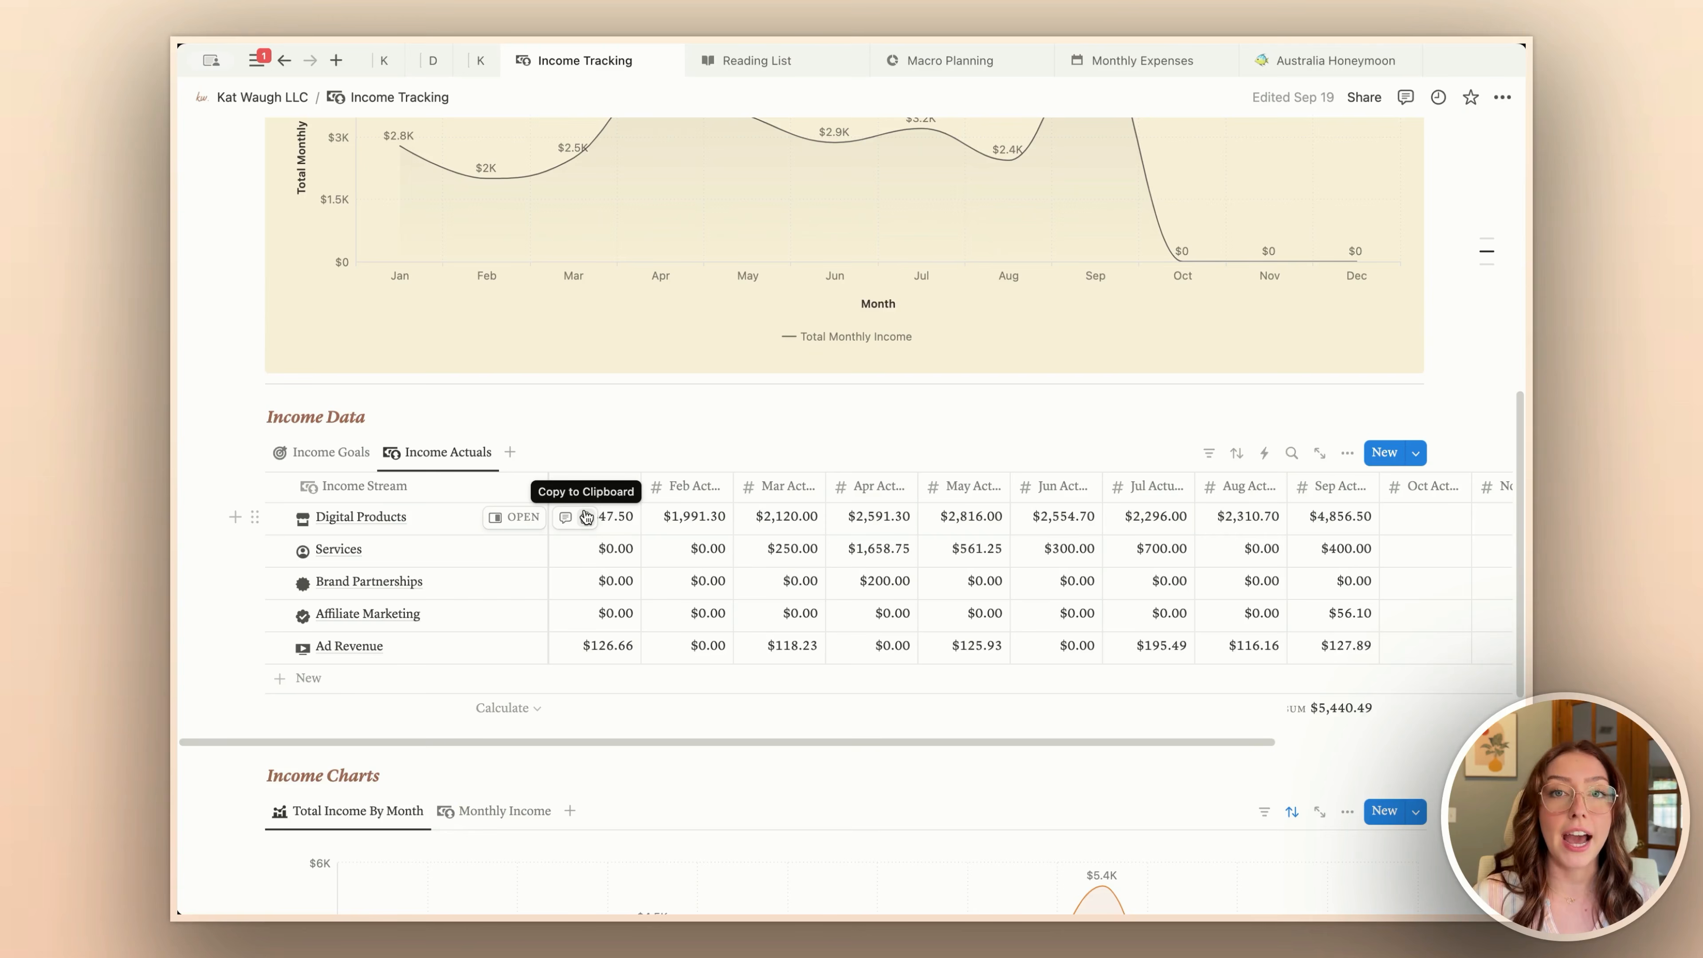
Step: Review the view options of the Total Income By Month chart in the Income Overview
{"action": "scroll", "coordinate": [617, 470], "scroll_direction": "up", "scroll_amount": 5}
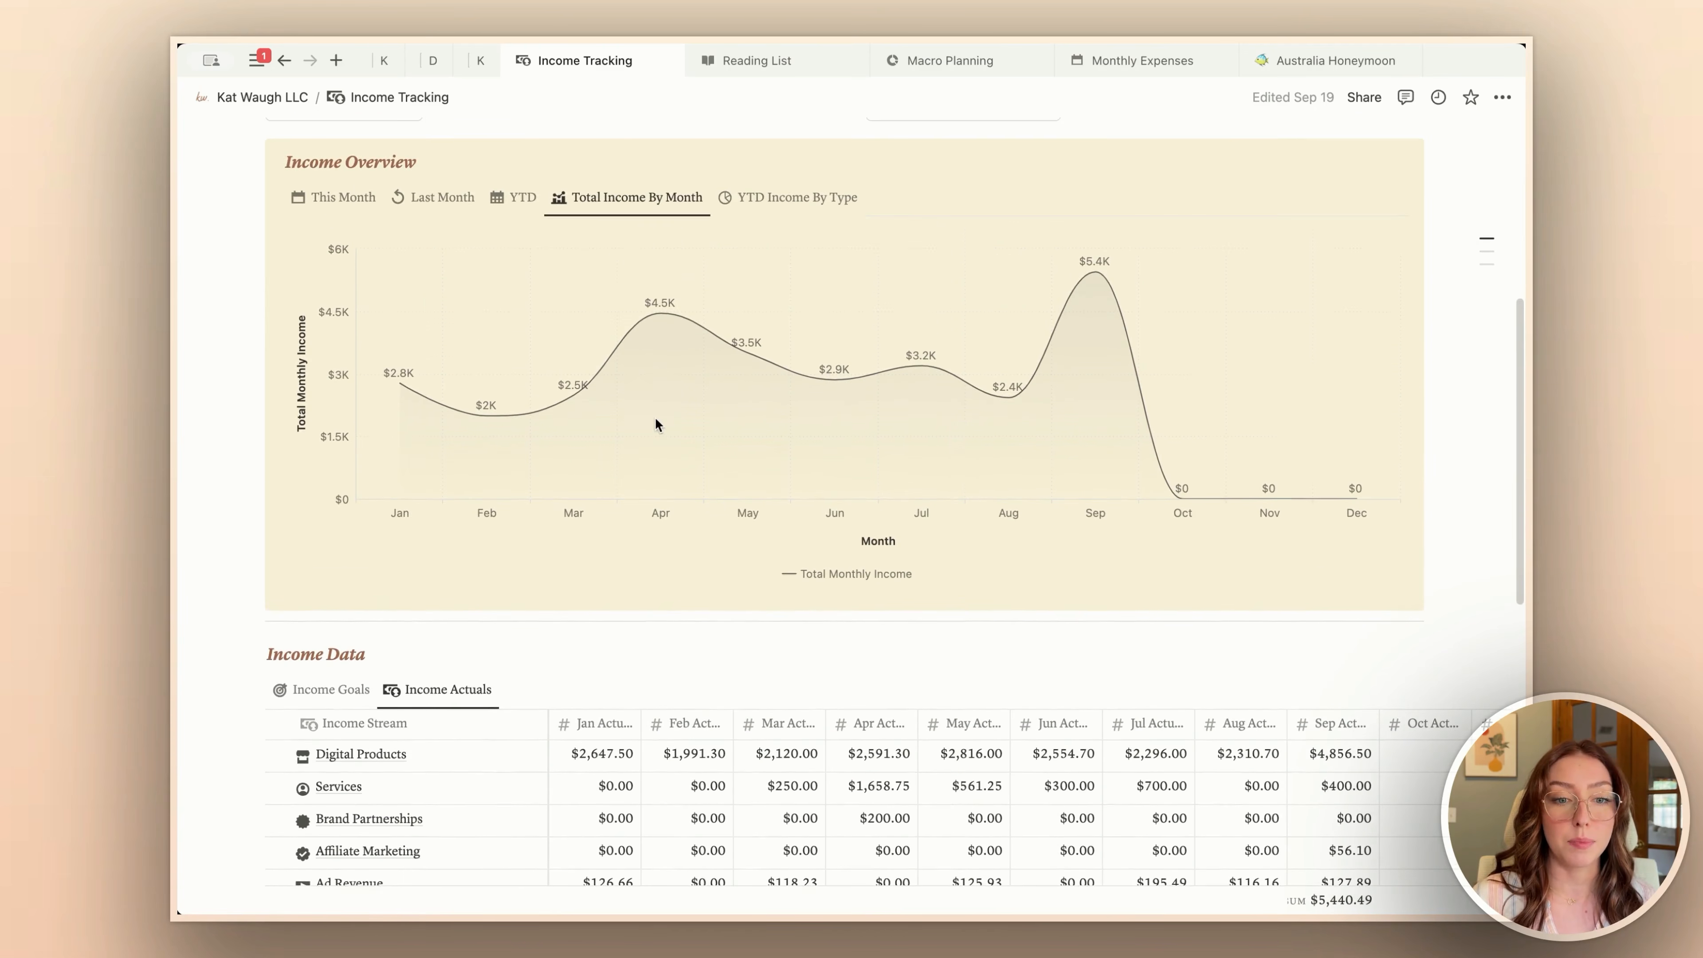
{"action": "scroll", "coordinate": [658, 420], "scroll_direction": "up", "scroll_amount": 2}
{"action": "left_click", "coordinate": [1333, 243]}
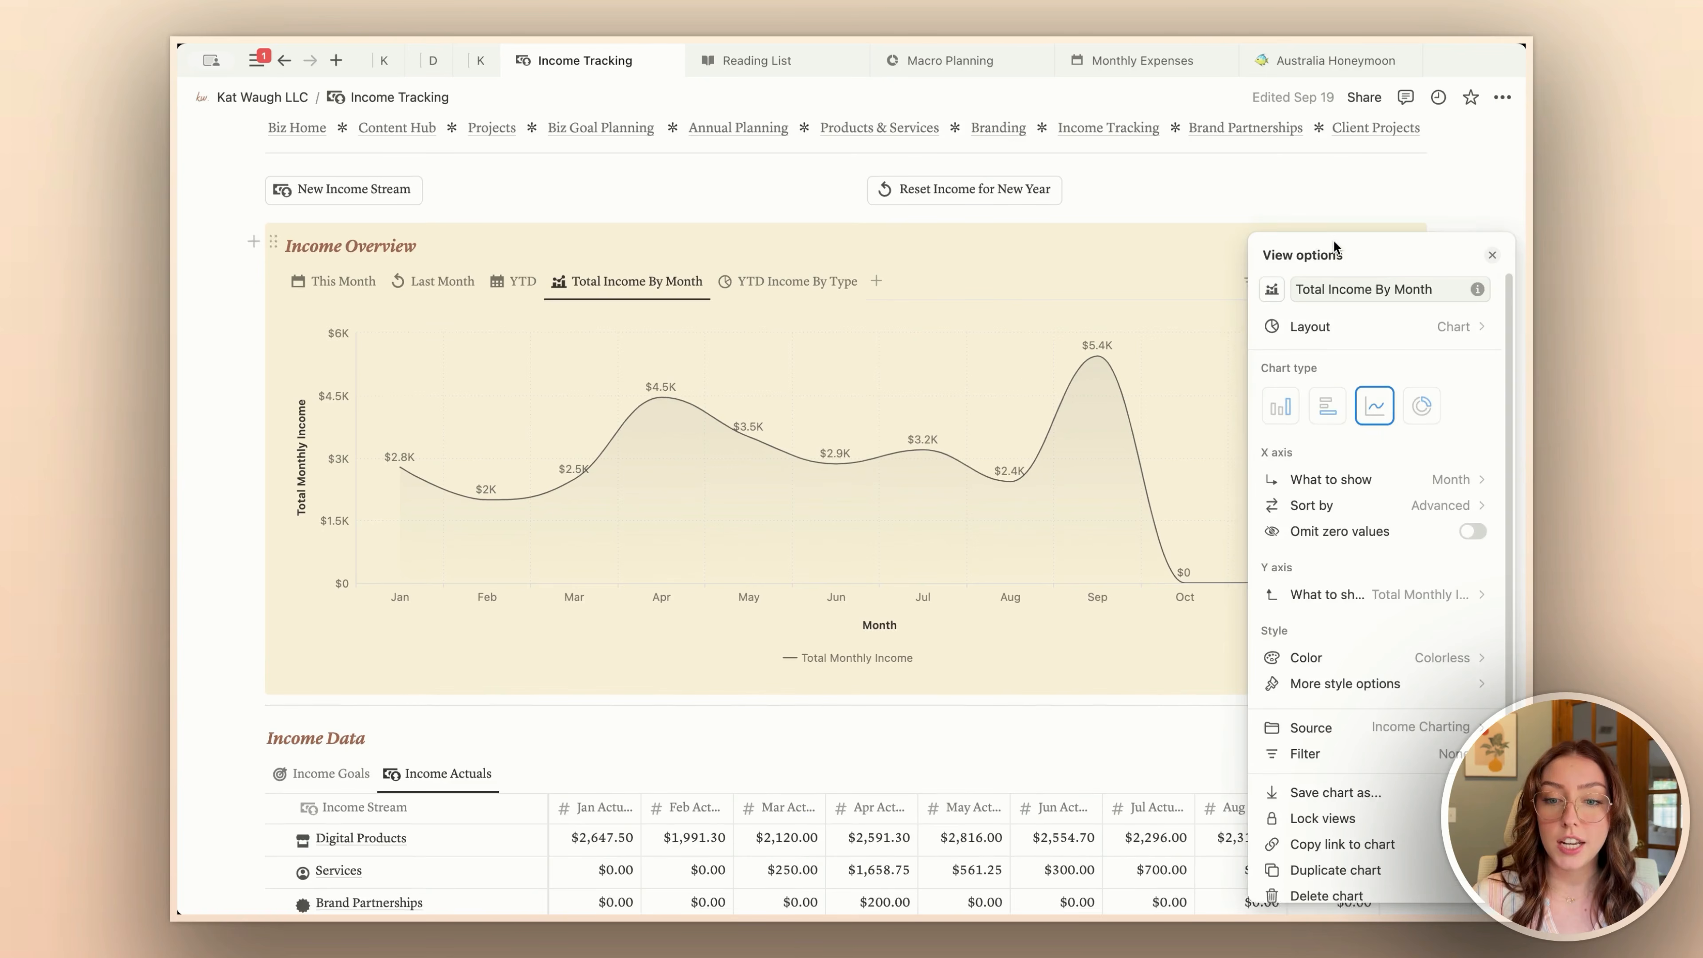
{"action": "scroll", "coordinate": [1298, 456], "scroll_direction": "down", "scroll_amount": 2}
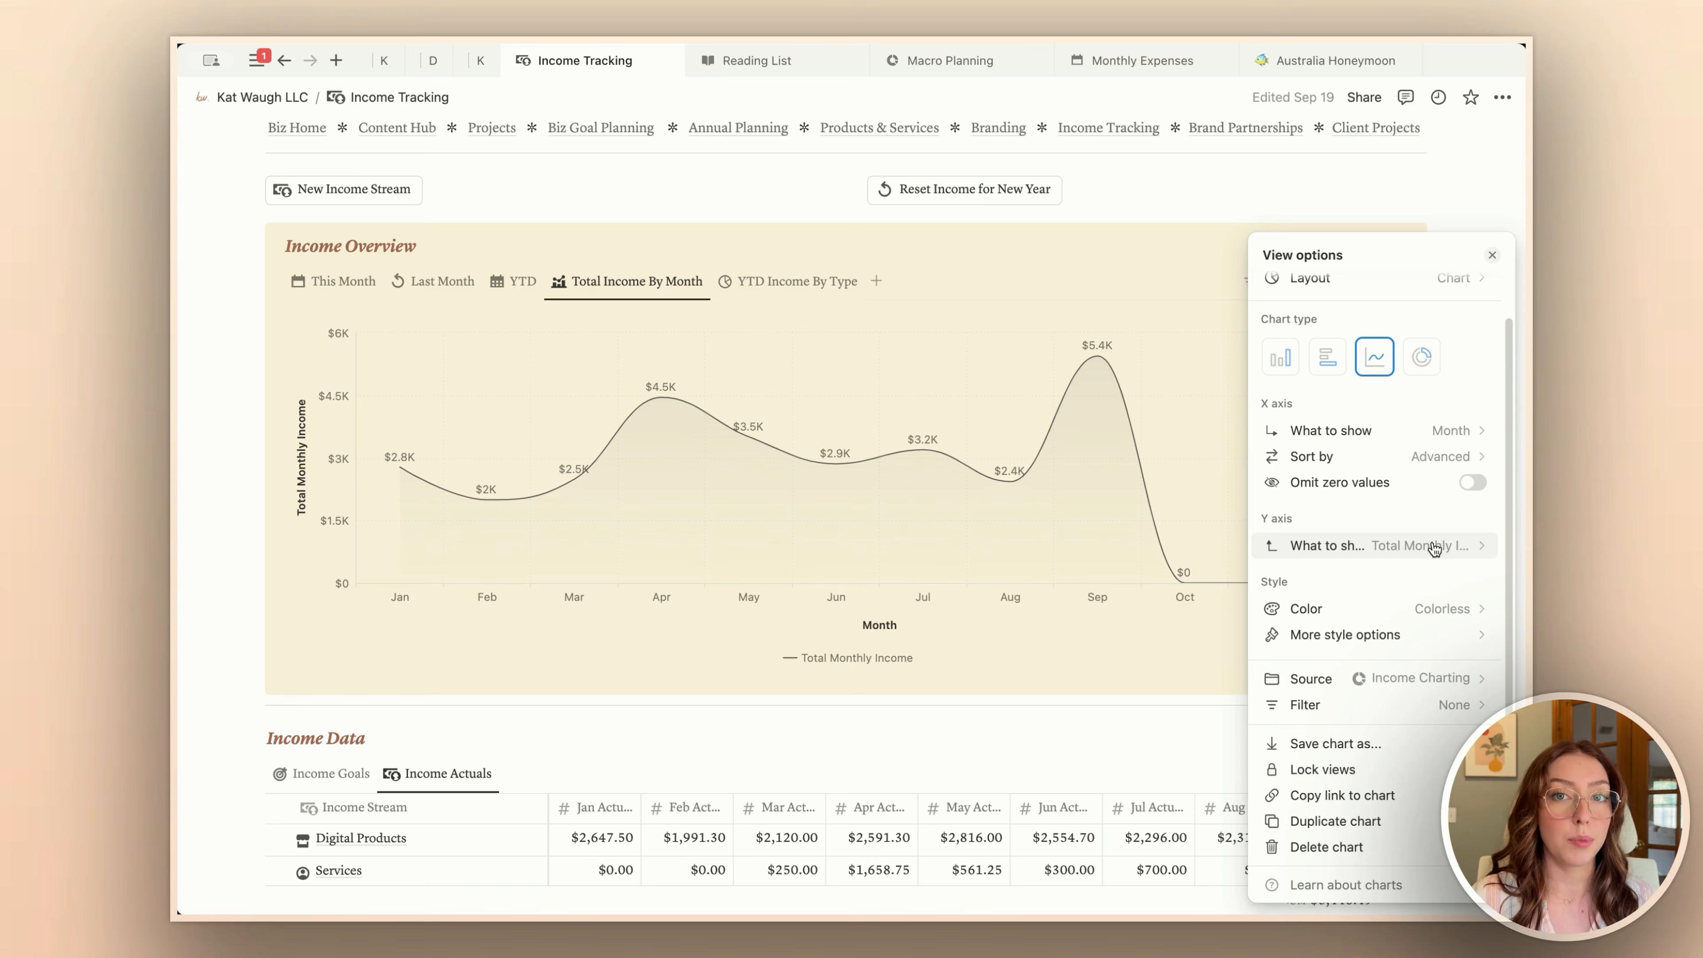
Step: Show the Income Goals view of Income Data and look through its monthly goal amounts up to December
{"action": "left_click", "coordinate": [322, 773]}
{"action": "scroll", "coordinate": [309, 771], "scroll_direction": "down", "scroll_amount": 2}
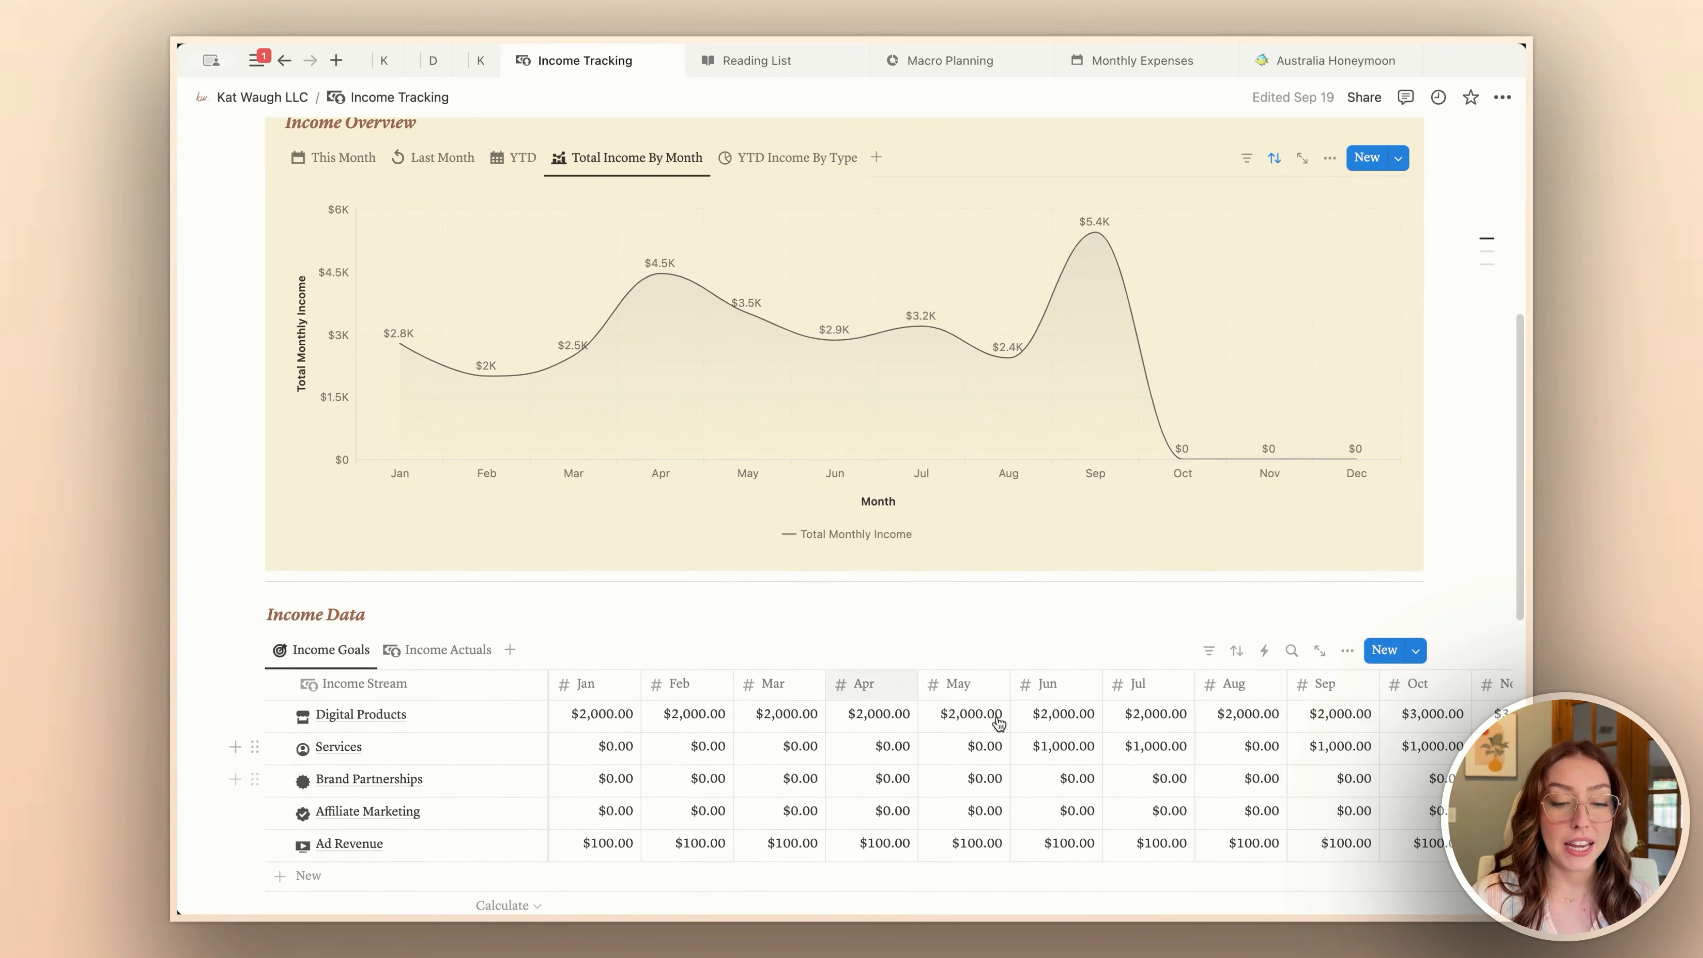
{"action": "scroll", "coordinate": [1114, 844], "scroll_direction": "right", "scroll_amount": 5}
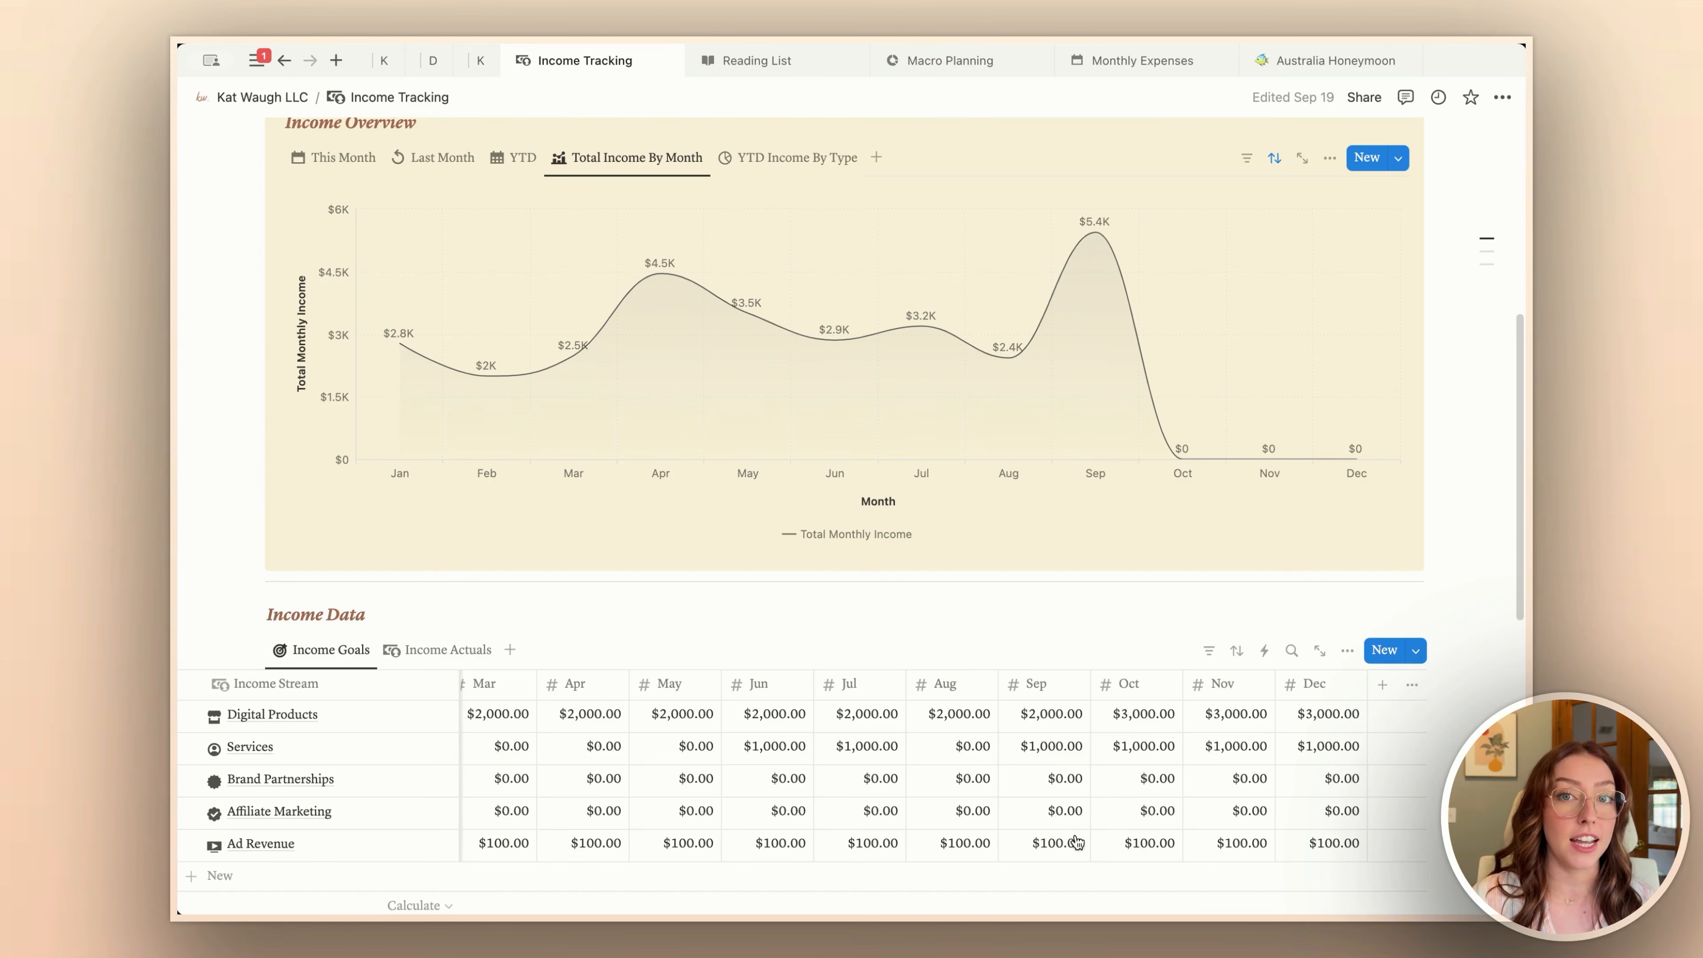
{"action": "scroll", "coordinate": [984, 808], "scroll_direction": "left", "scroll_amount": 4}
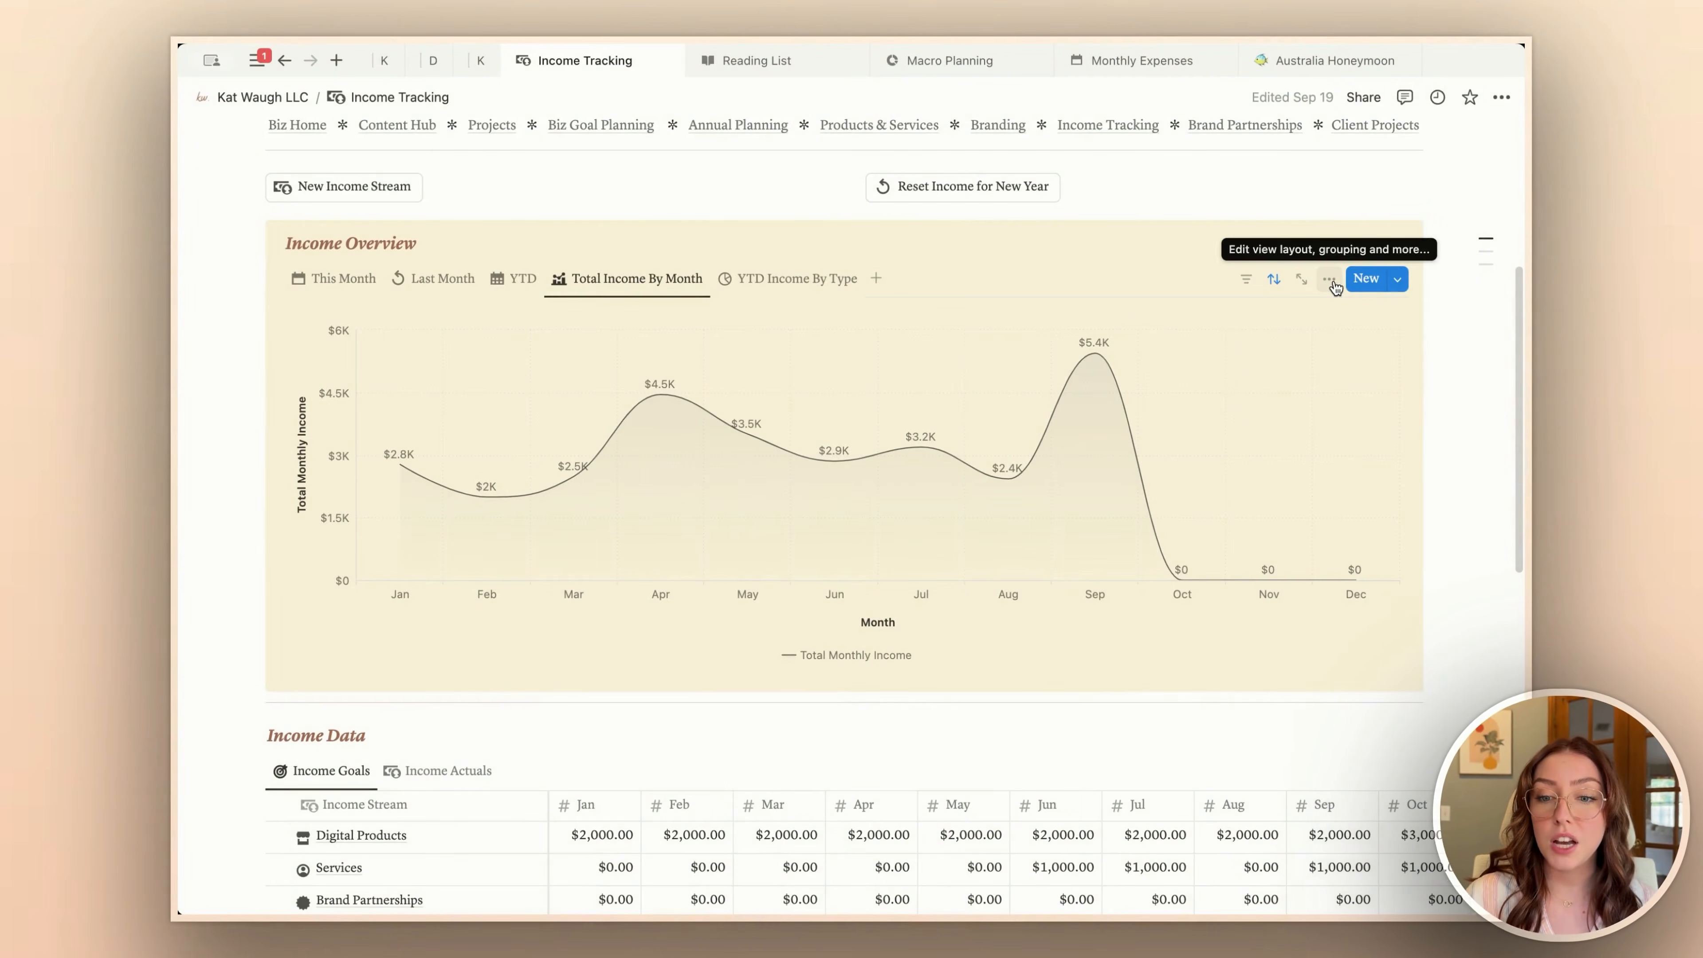
Step: Inspect the chart type and axis settings of the Total Income By Month line chart, and close its options
{"action": "left_click", "coordinate": [1330, 279]}
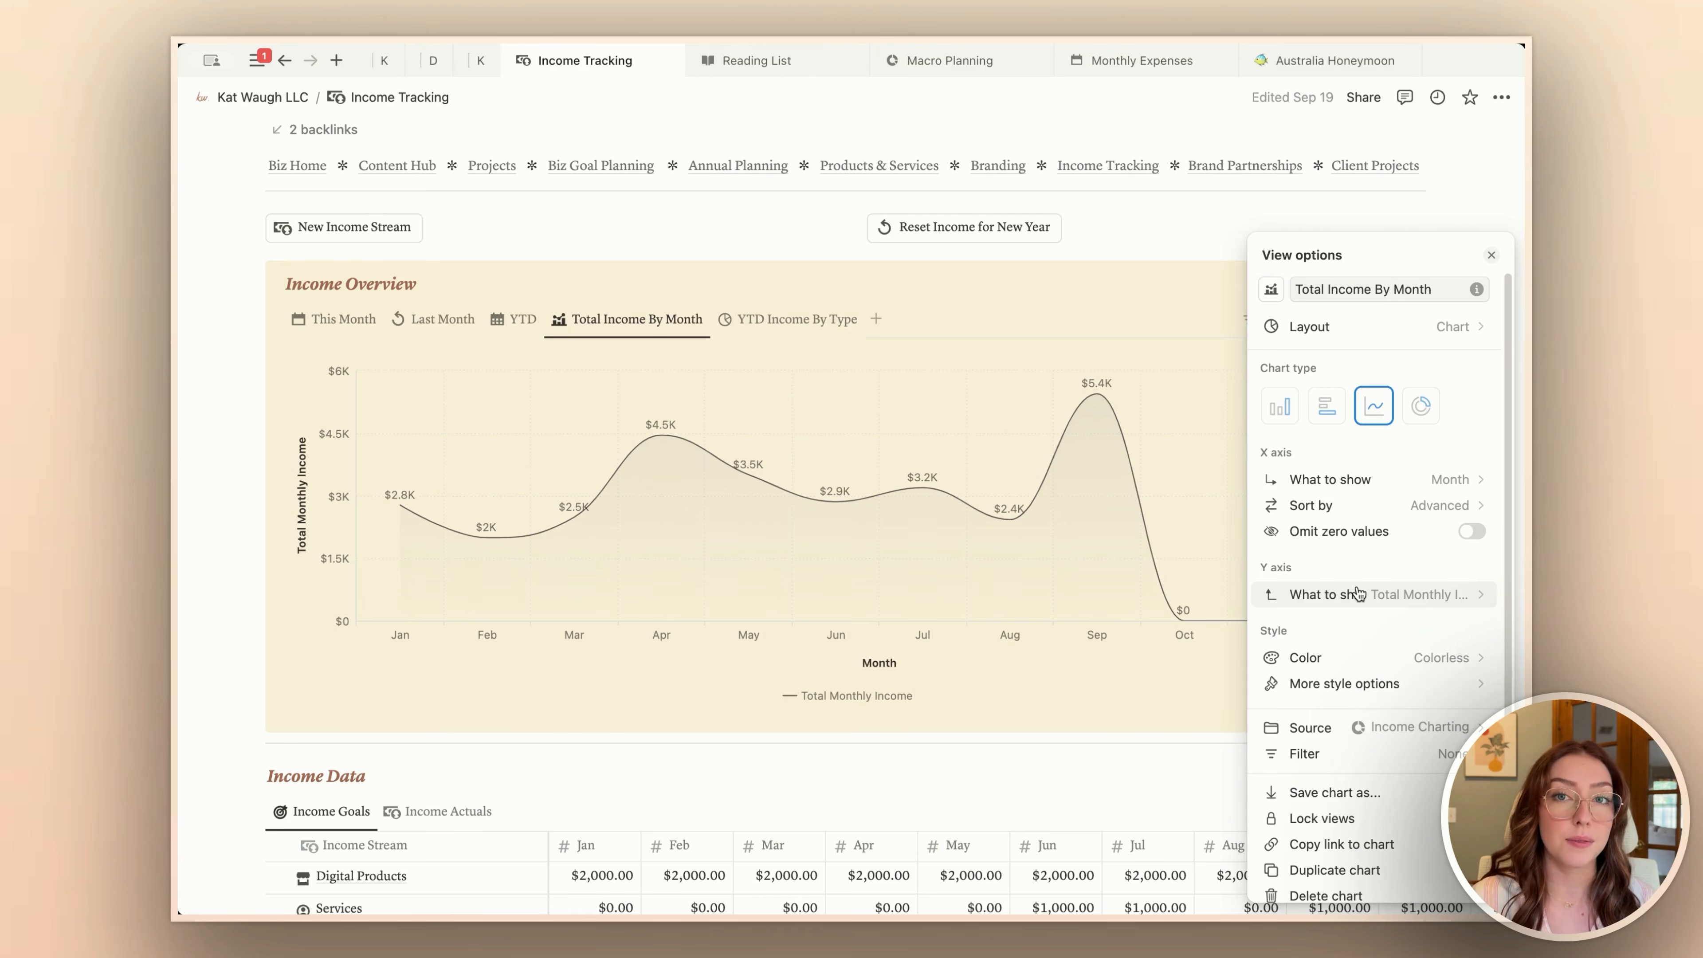
{"action": "scroll", "coordinate": [1356, 594], "scroll_direction": "up", "scroll_amount": 2}
{"action": "key", "text": "Escape"}
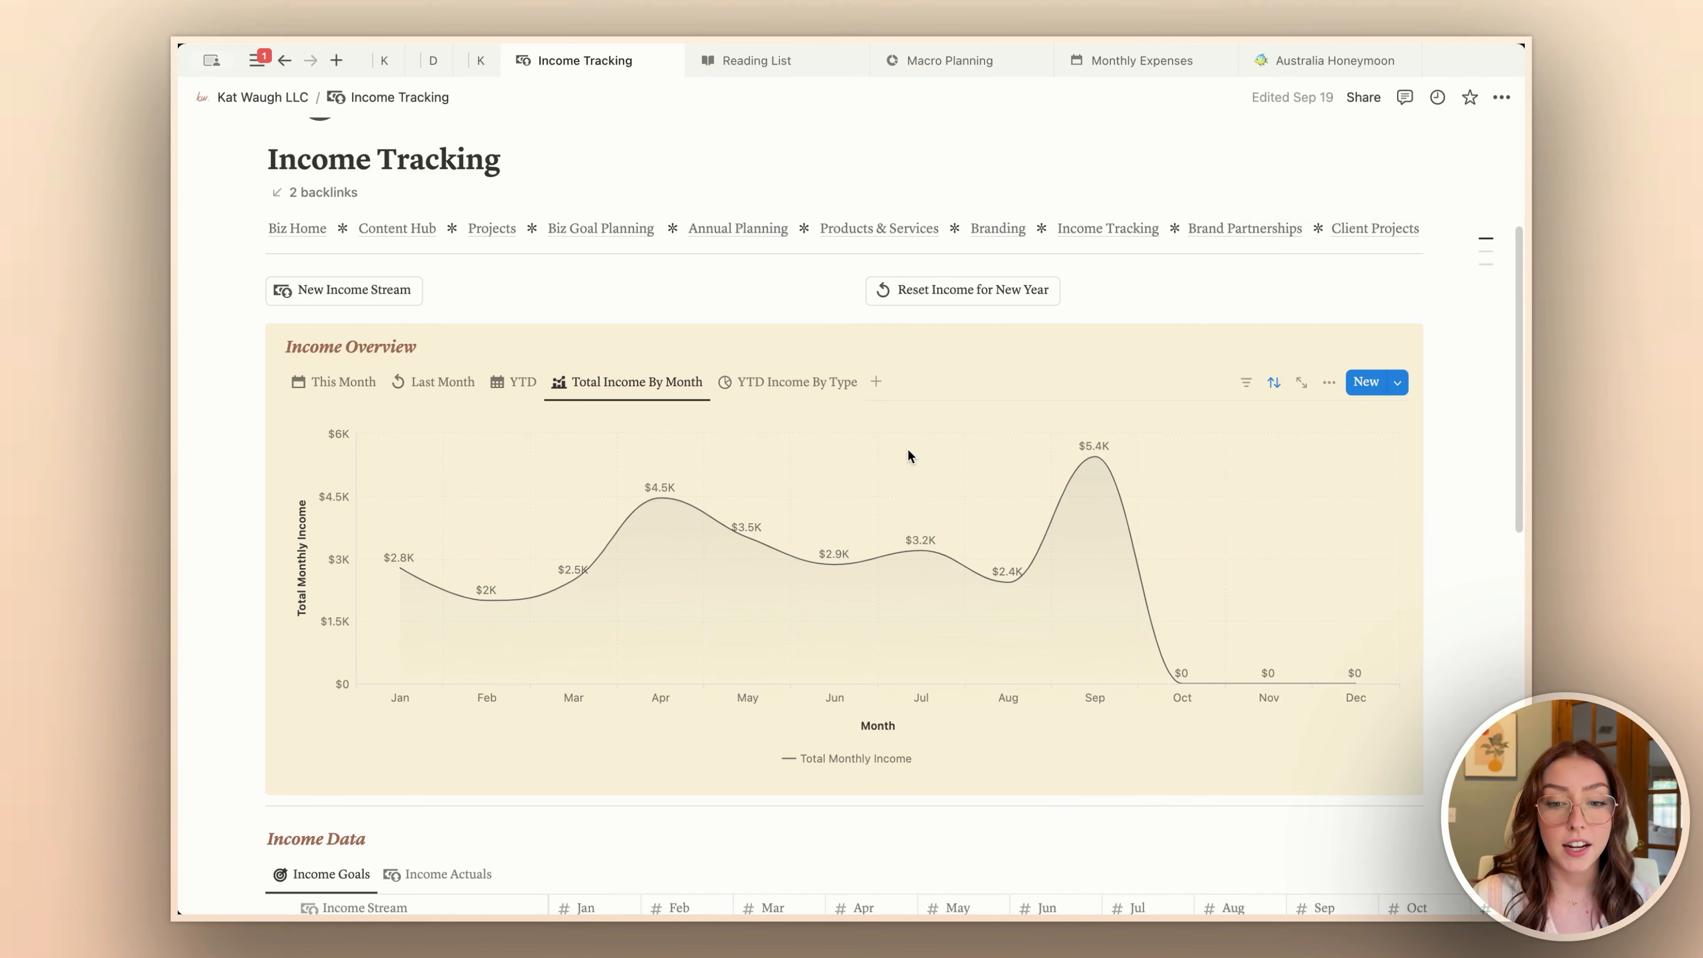
{"action": "scroll", "coordinate": [908, 450], "scroll_direction": "down", "scroll_amount": 5}
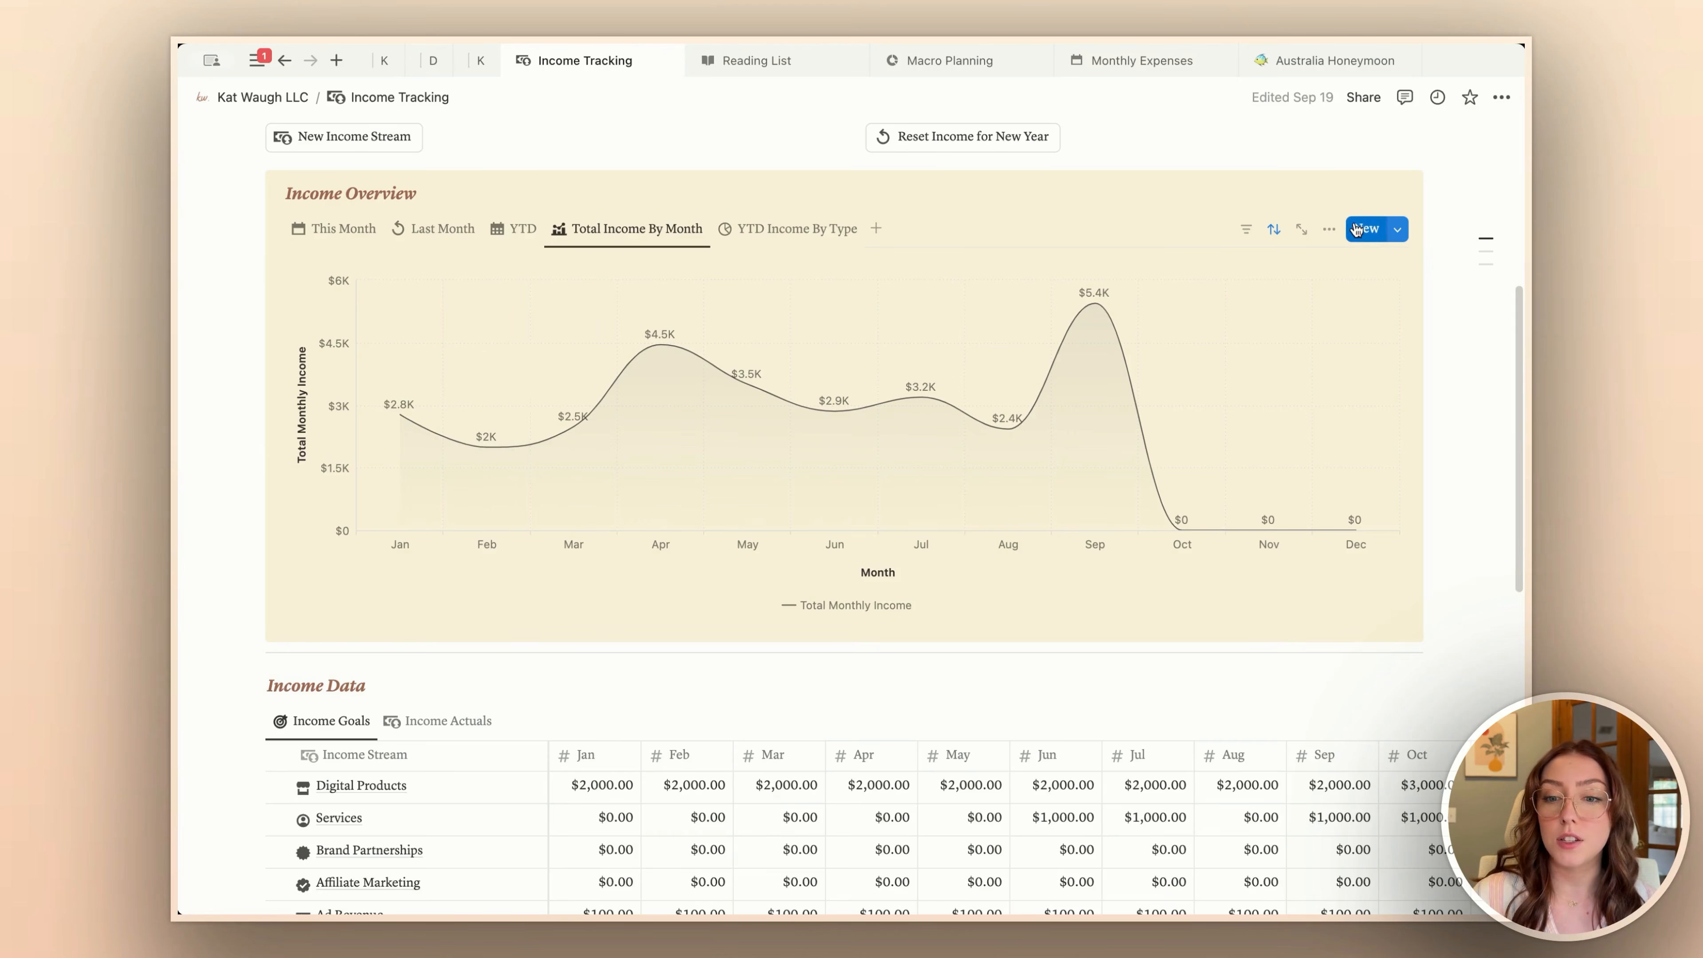
{"action": "left_click", "coordinate": [1329, 228]}
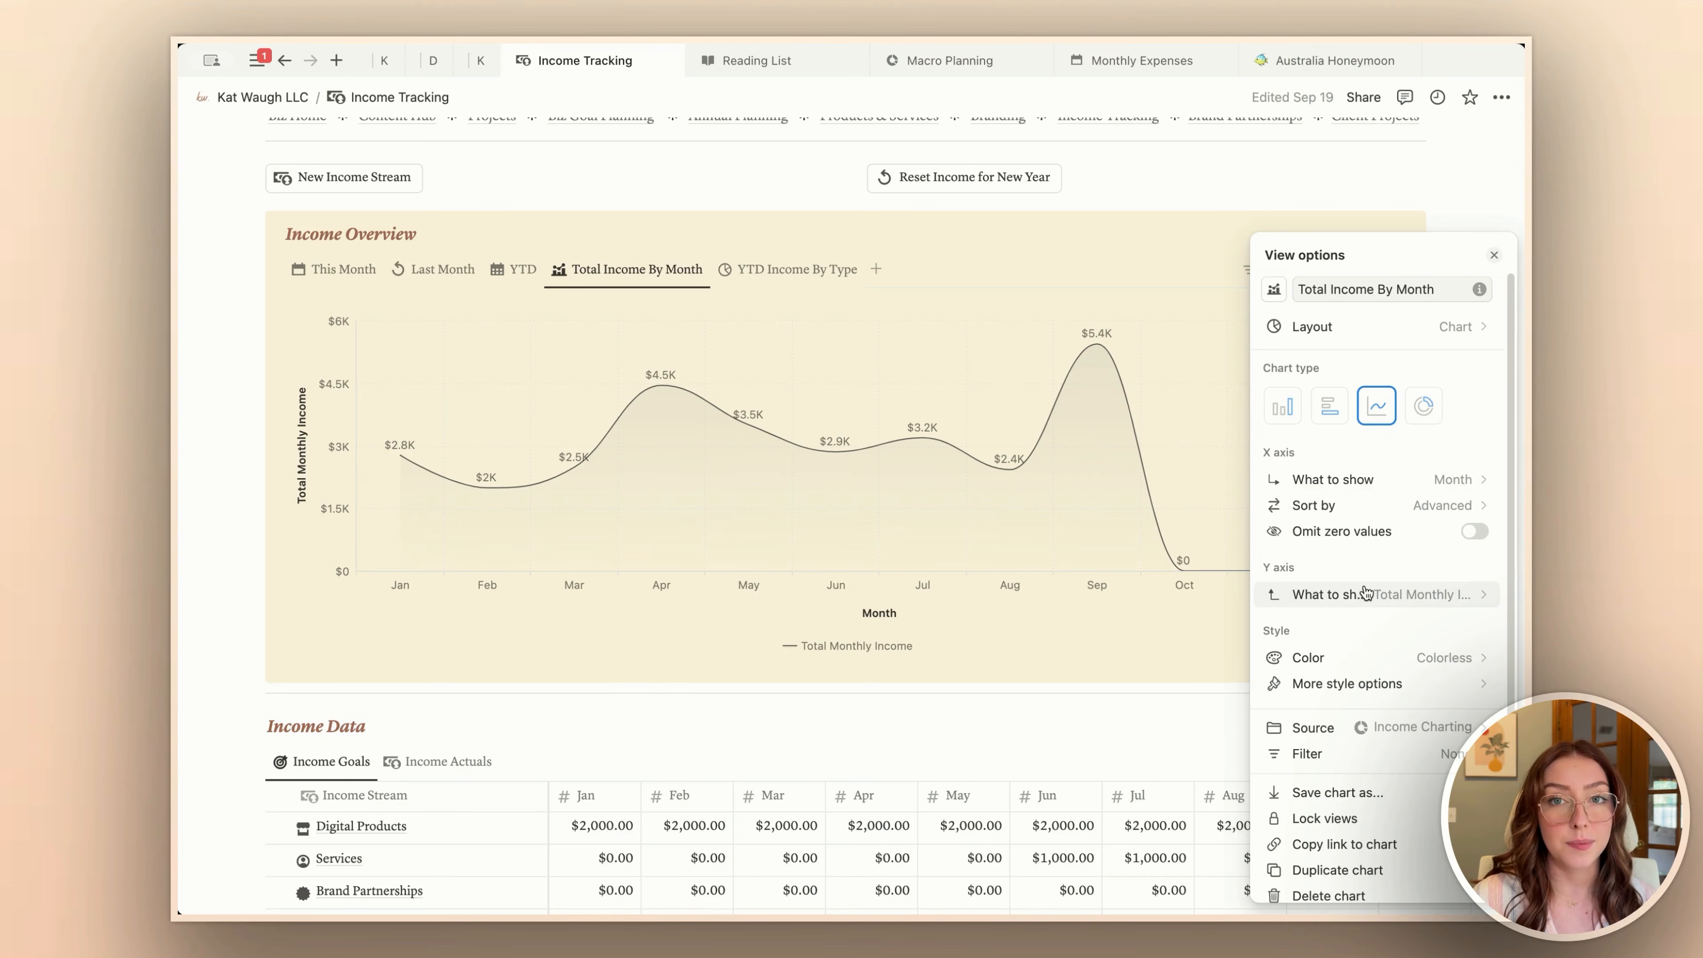
{"action": "left_click", "coordinate": [1022, 632]}
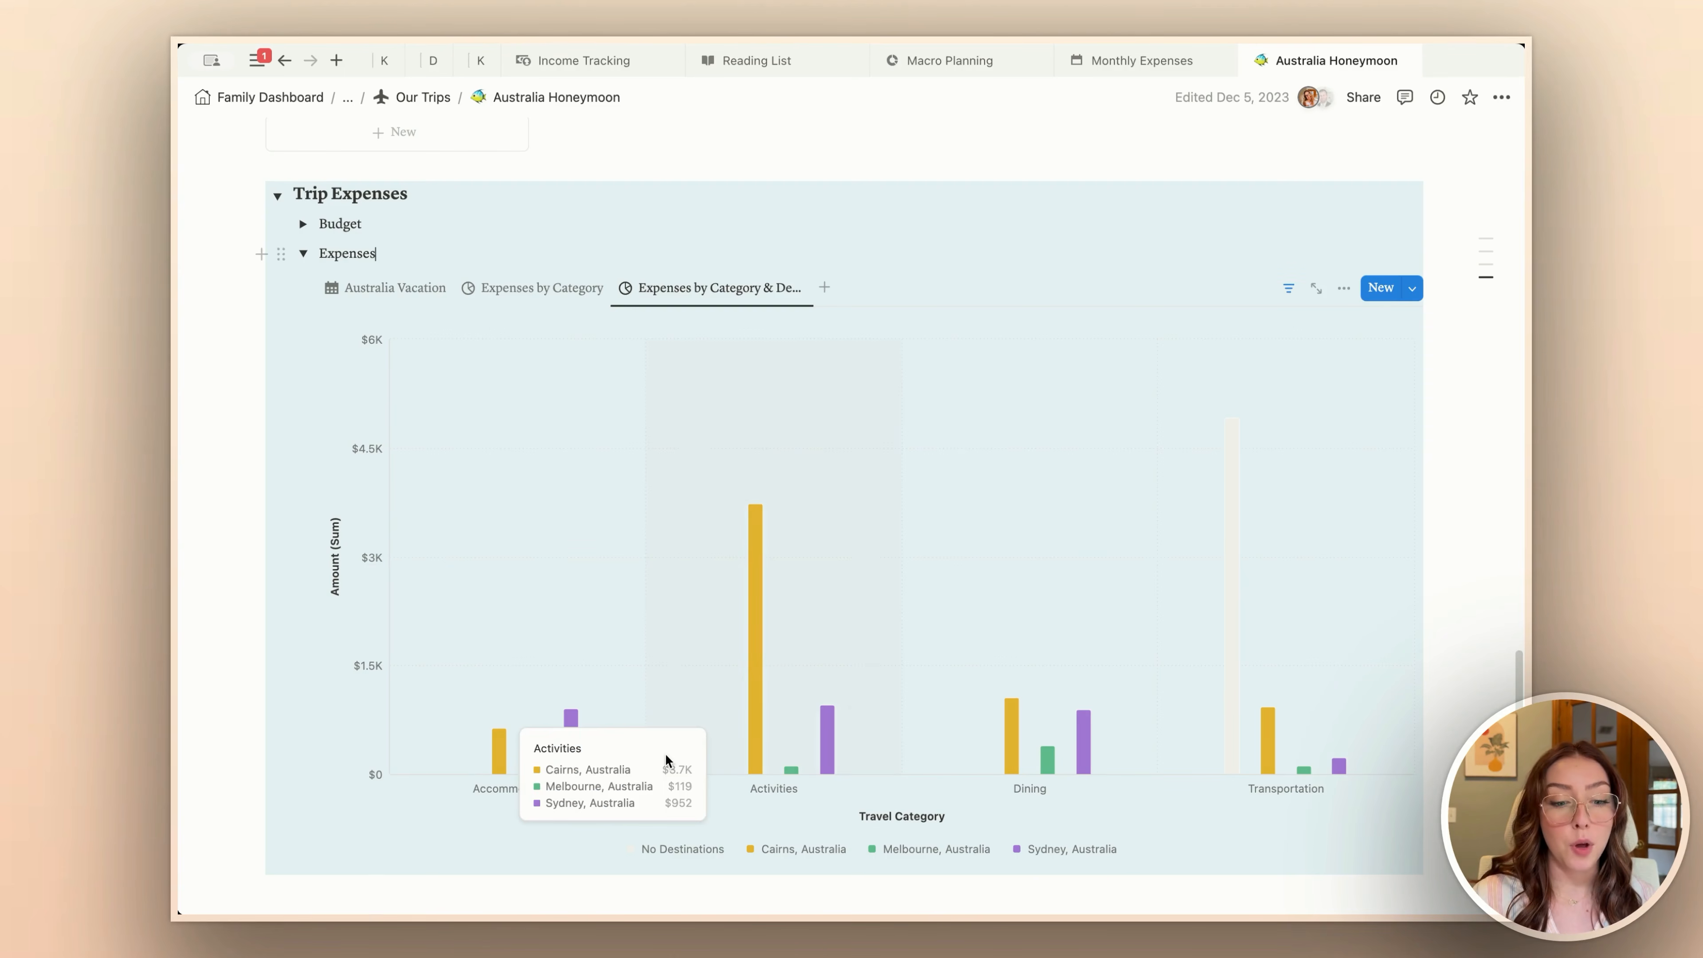
Step: Examine the Australia Honeymoon bar chart of expenses by category and destination, and open its view options
{"action": "mouse_move", "coordinate": [567, 768]}
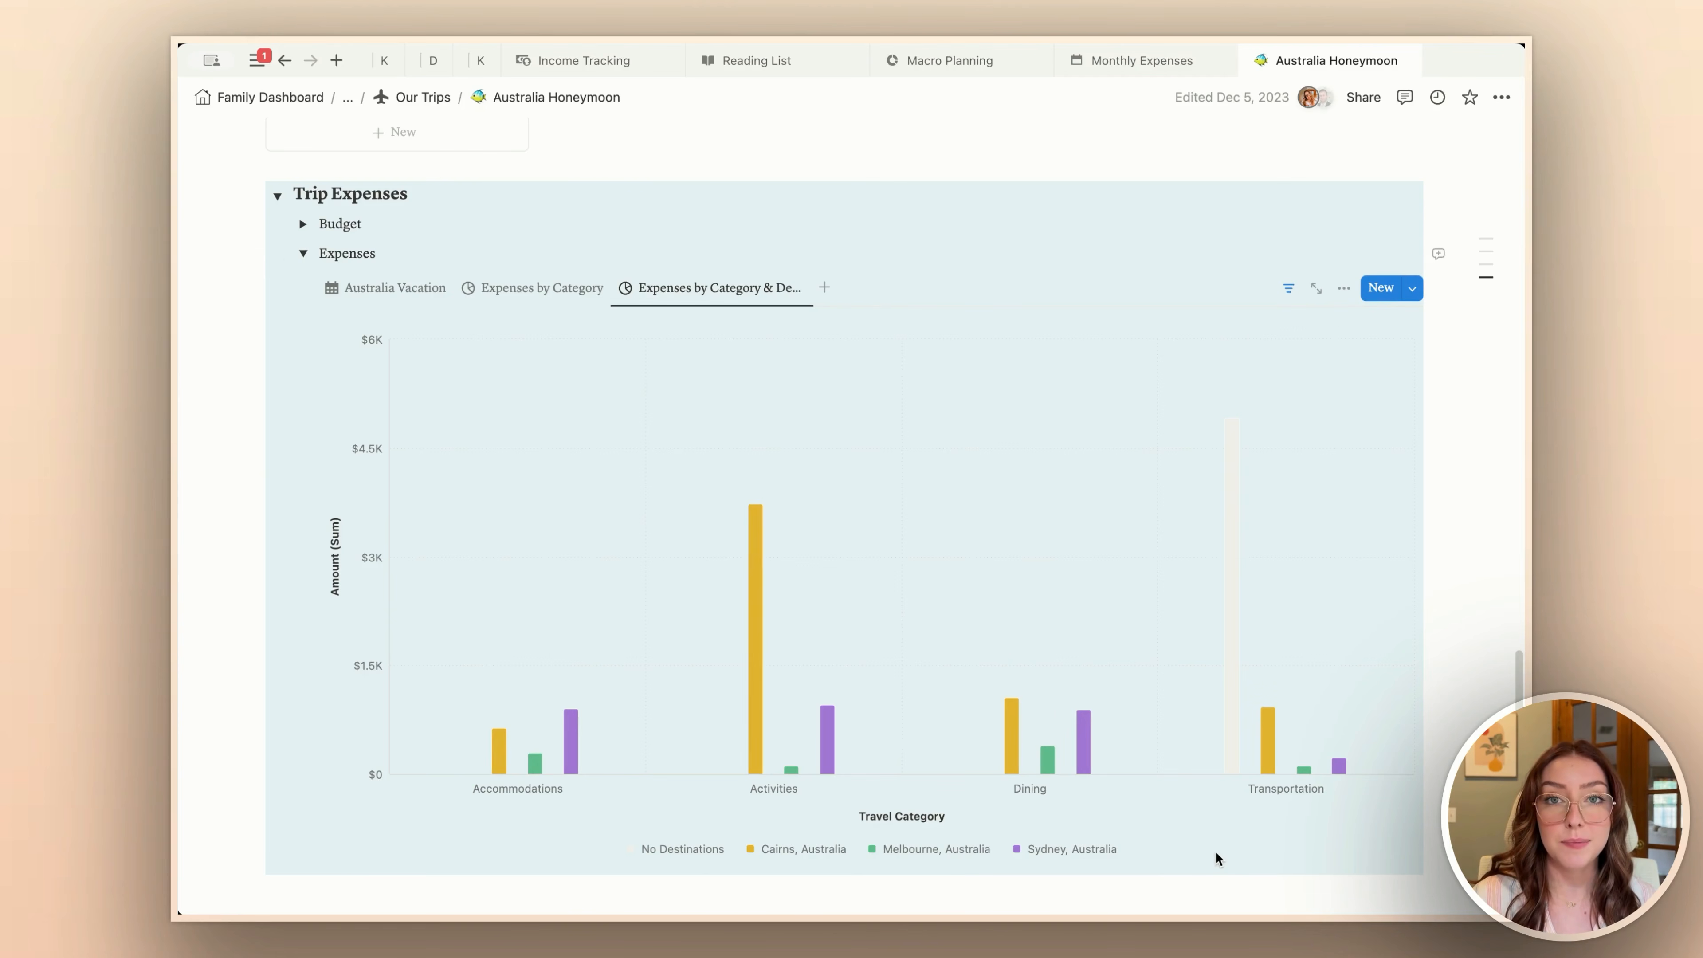
{"action": "left_click", "coordinate": [1340, 290]}
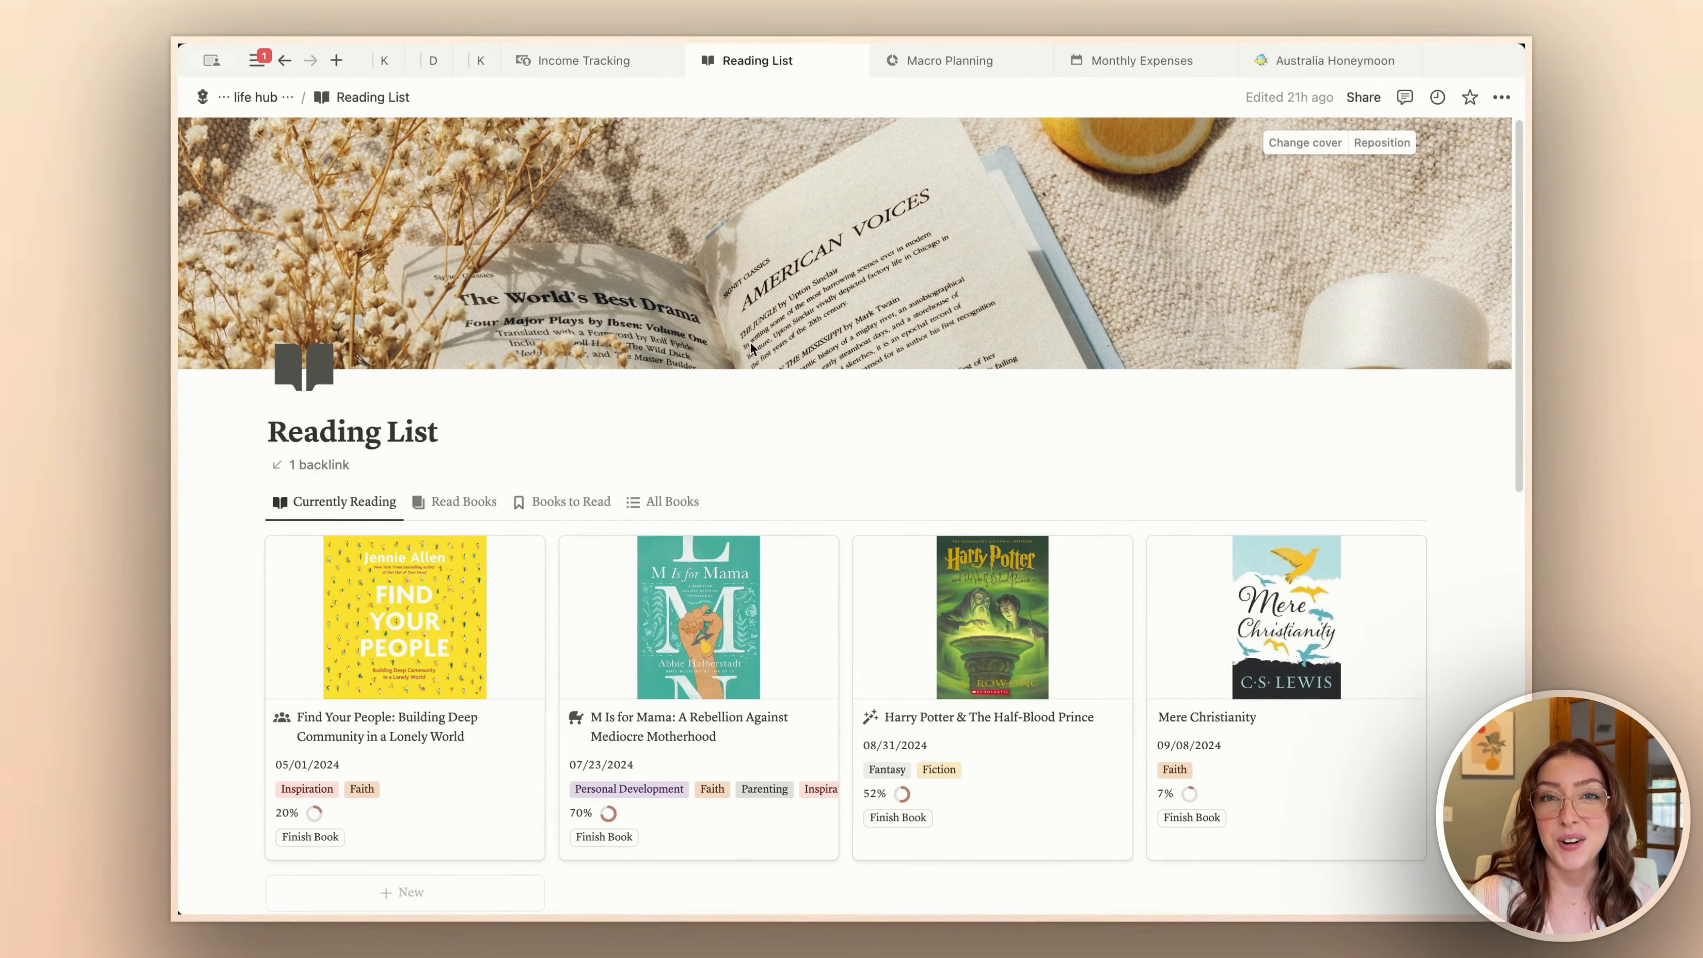
Step: Open the view options of the 2024 Book Stats donut chart on the Reading List page
{"action": "scroll", "coordinate": [537, 434], "scroll_direction": "down", "scroll_amount": 10}
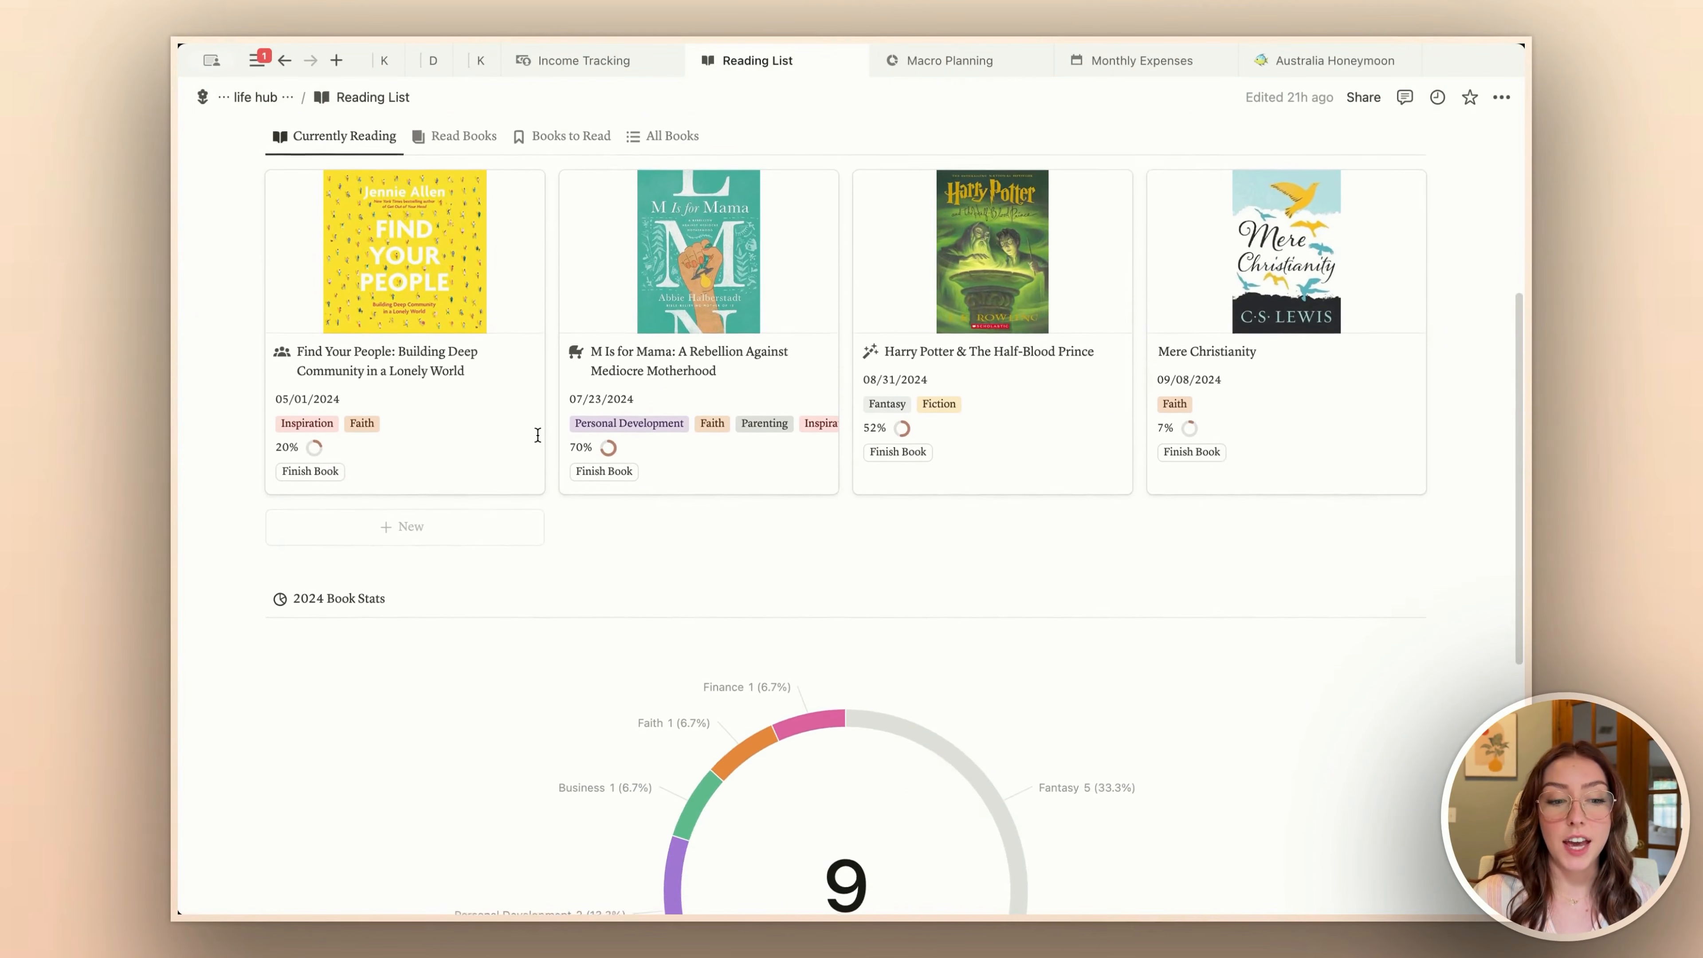
{"action": "scroll", "coordinate": [537, 440], "scroll_direction": "down", "scroll_amount": 1}
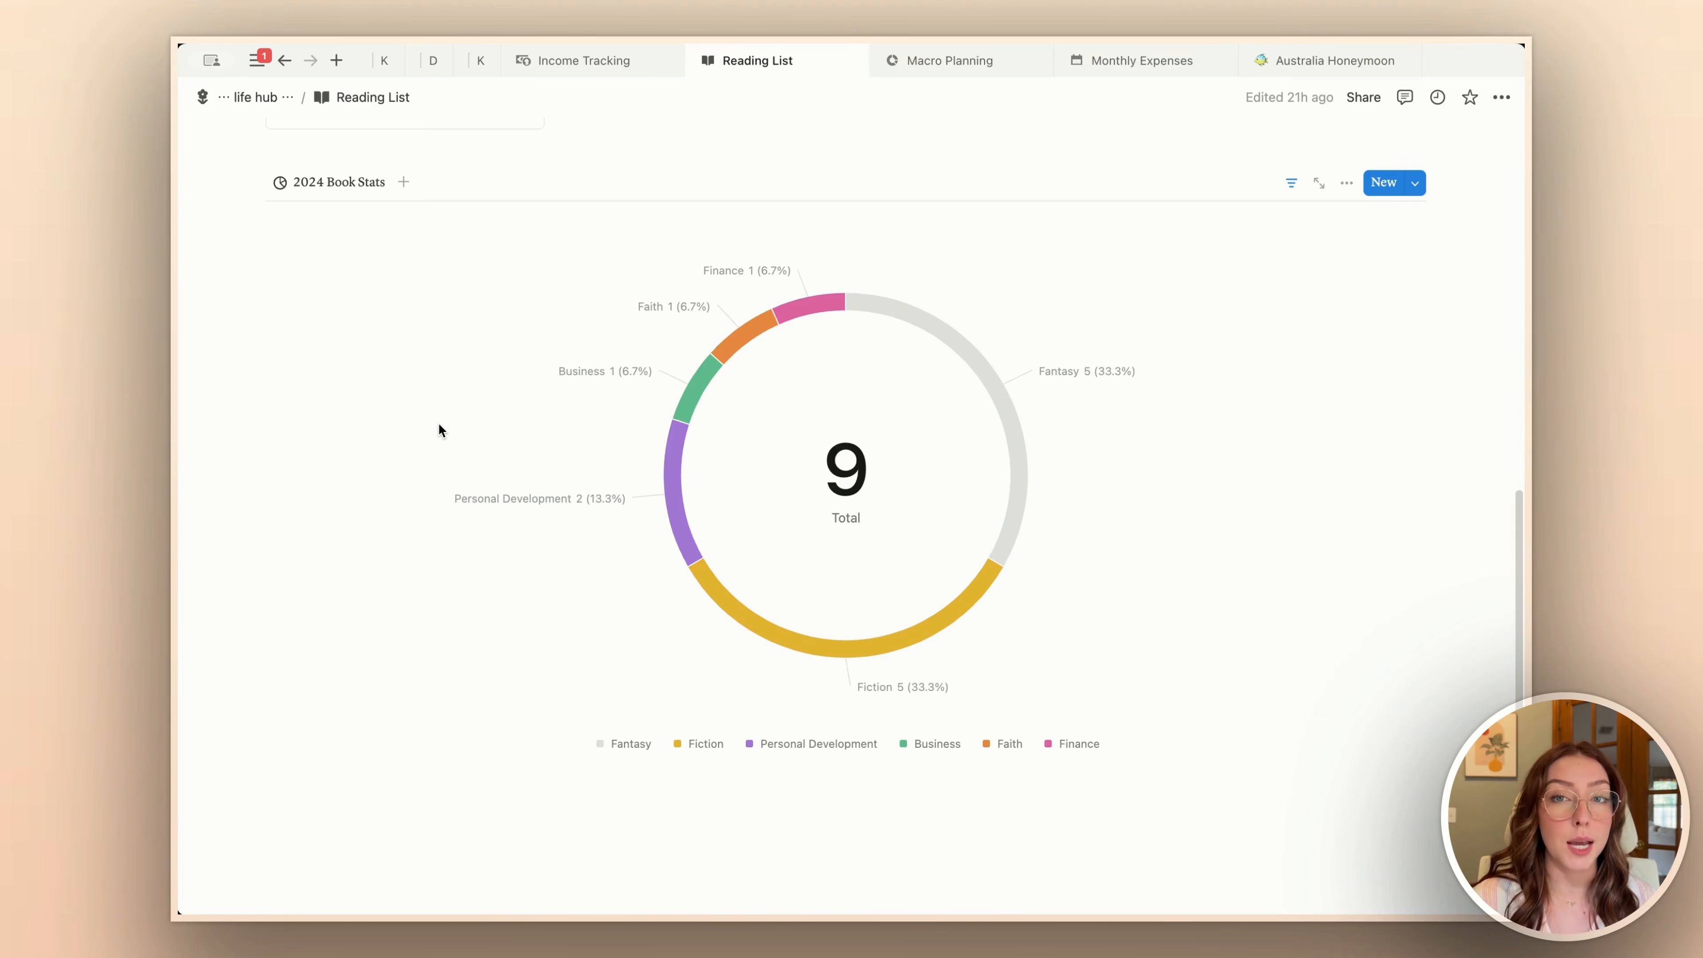
{"action": "scroll", "coordinate": [892, 295], "scroll_direction": "down", "scroll_amount": 1}
{"action": "left_click", "coordinate": [1347, 162]}
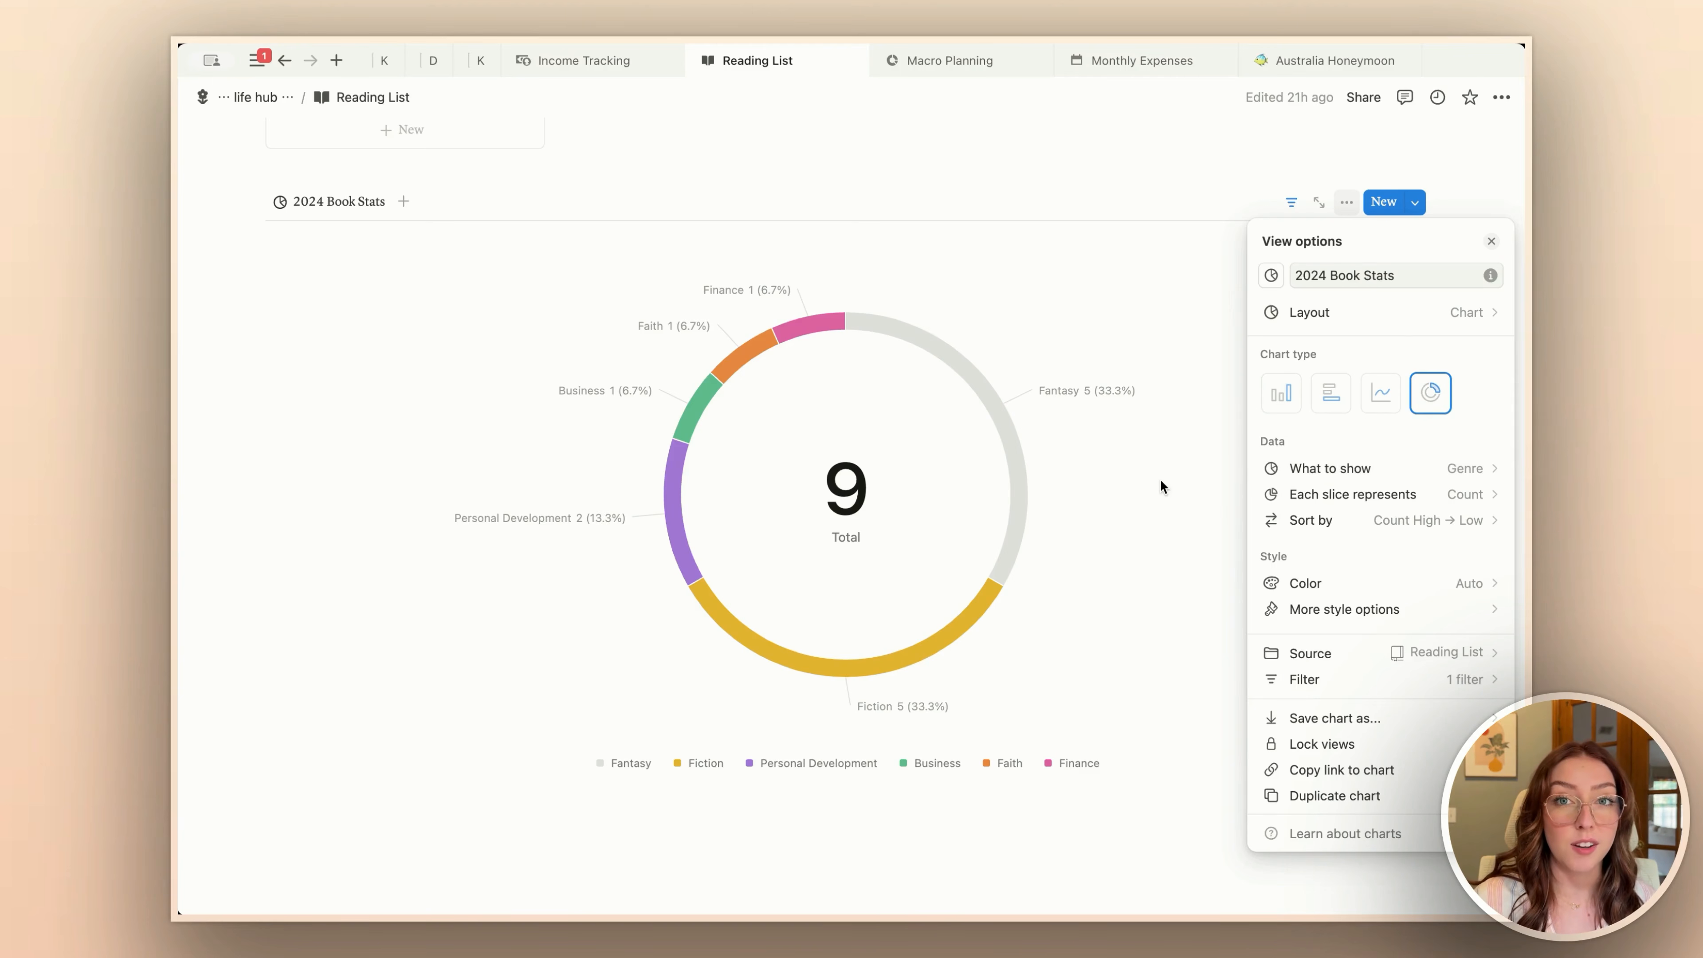
Step: Review the donut chart's data settings: the property shown, what each slice represents and the sort order
{"action": "left_click", "coordinate": [1370, 467]}
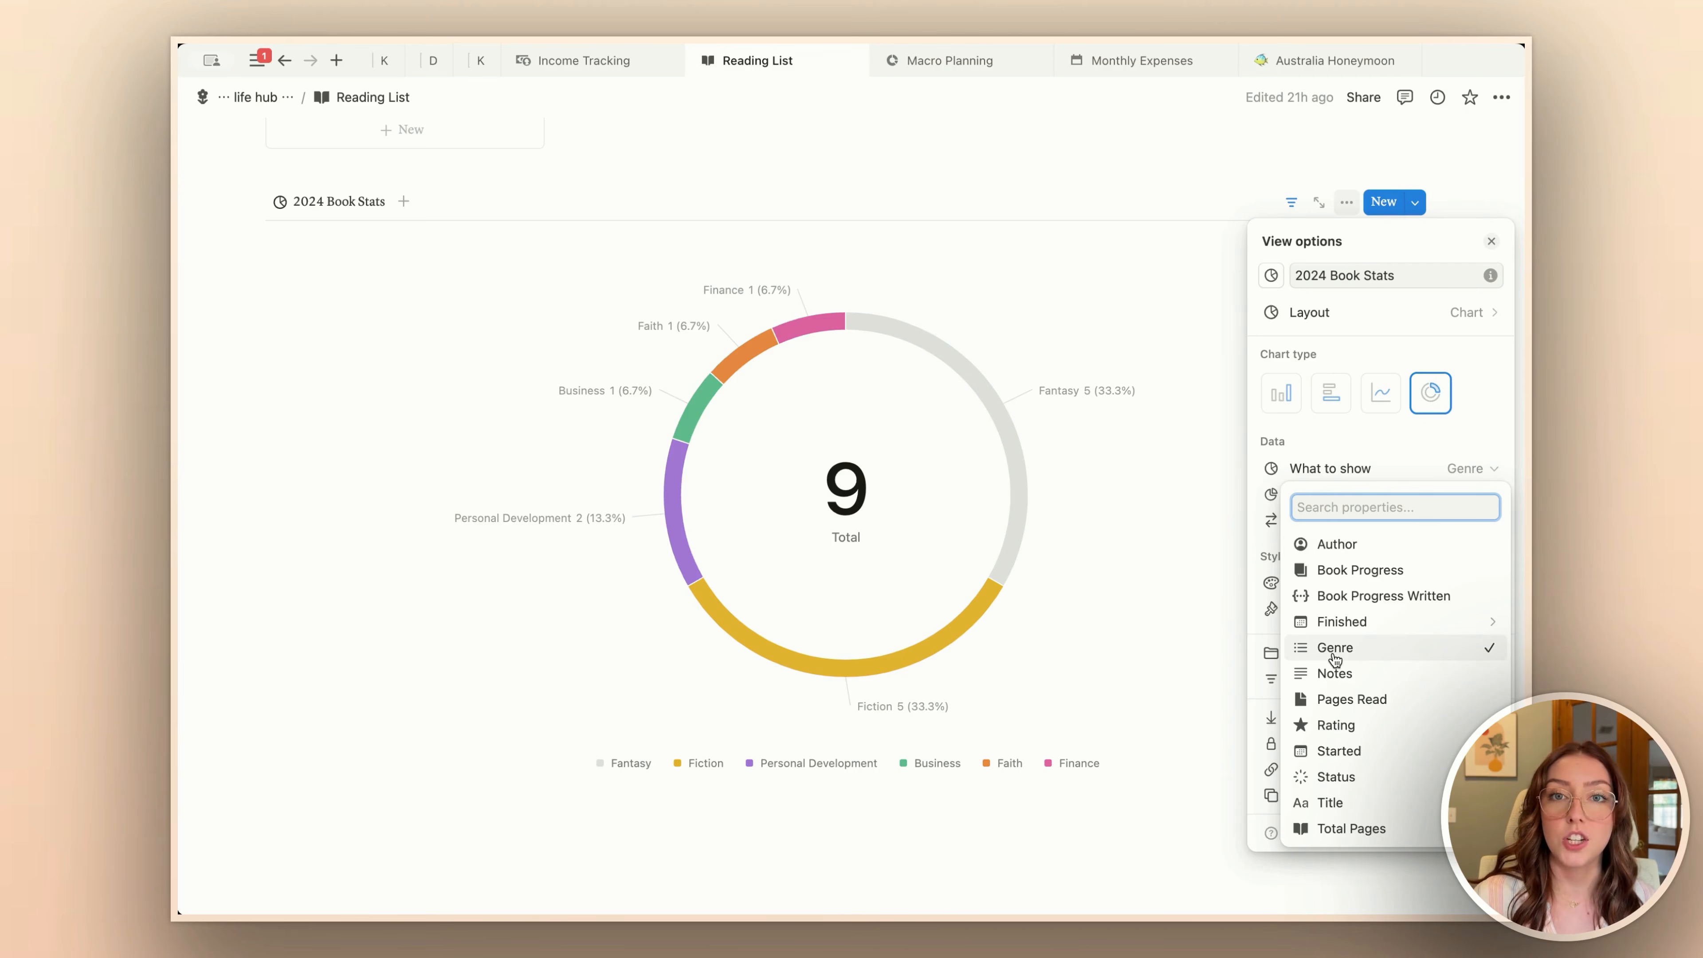
{"action": "left_click", "coordinate": [1329, 434]}
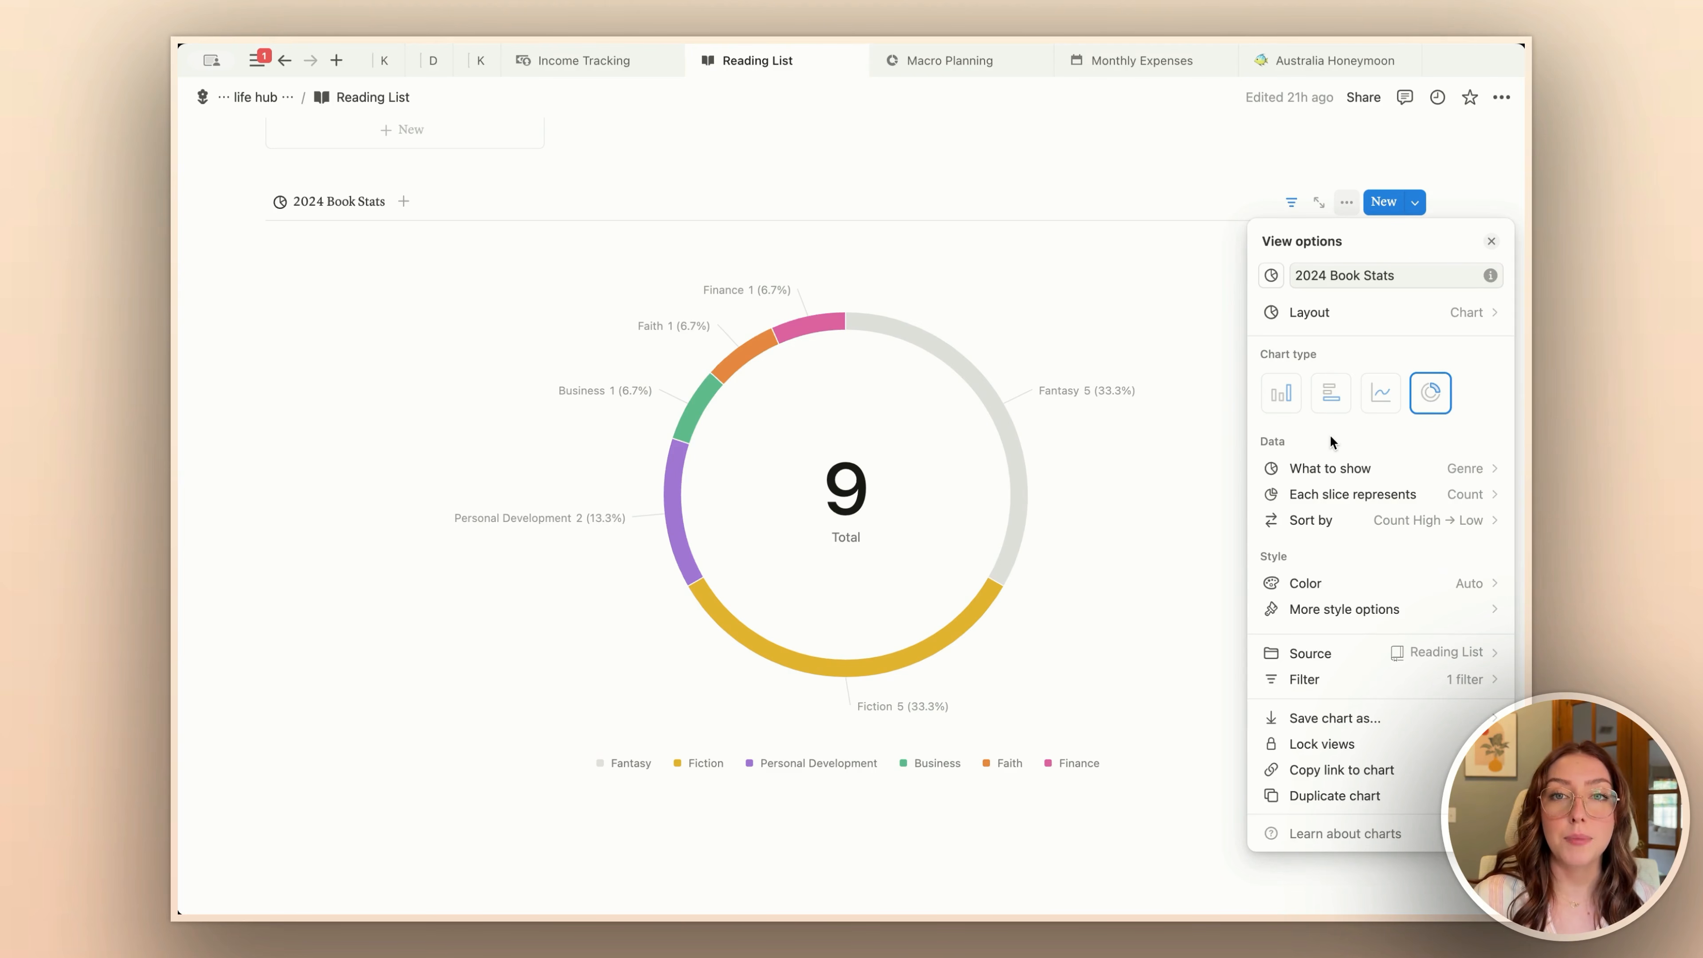
{"action": "left_click", "coordinate": [1364, 497]}
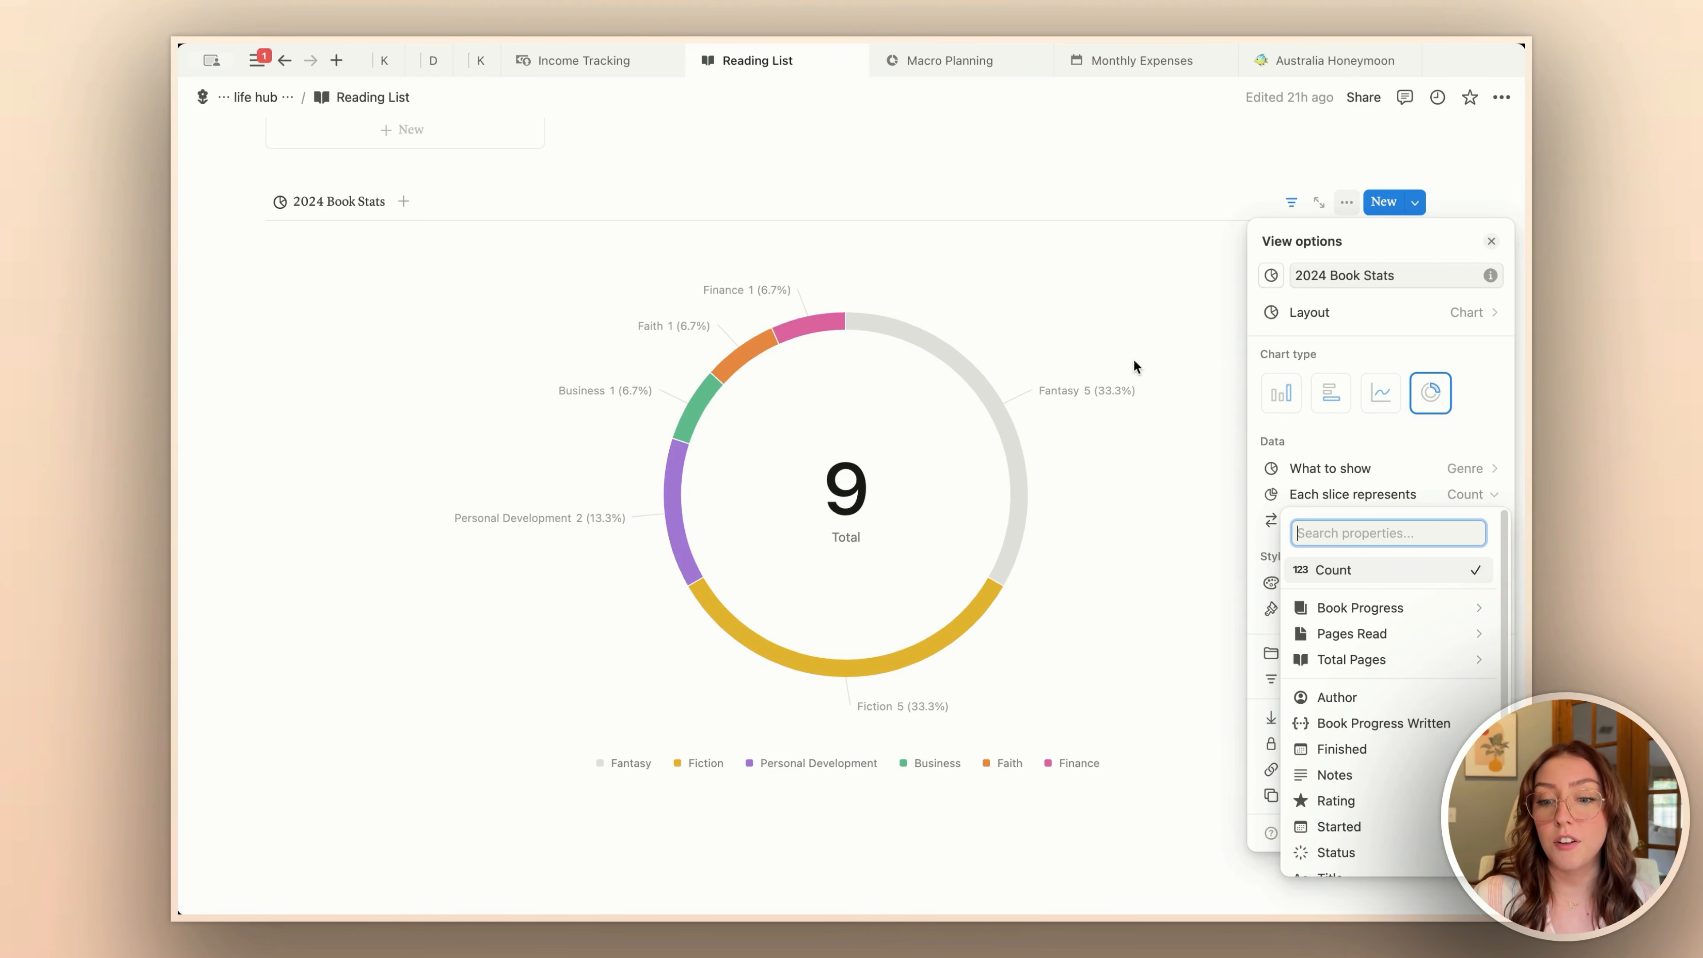
{"action": "mouse_move", "coordinate": [1384, 615]}
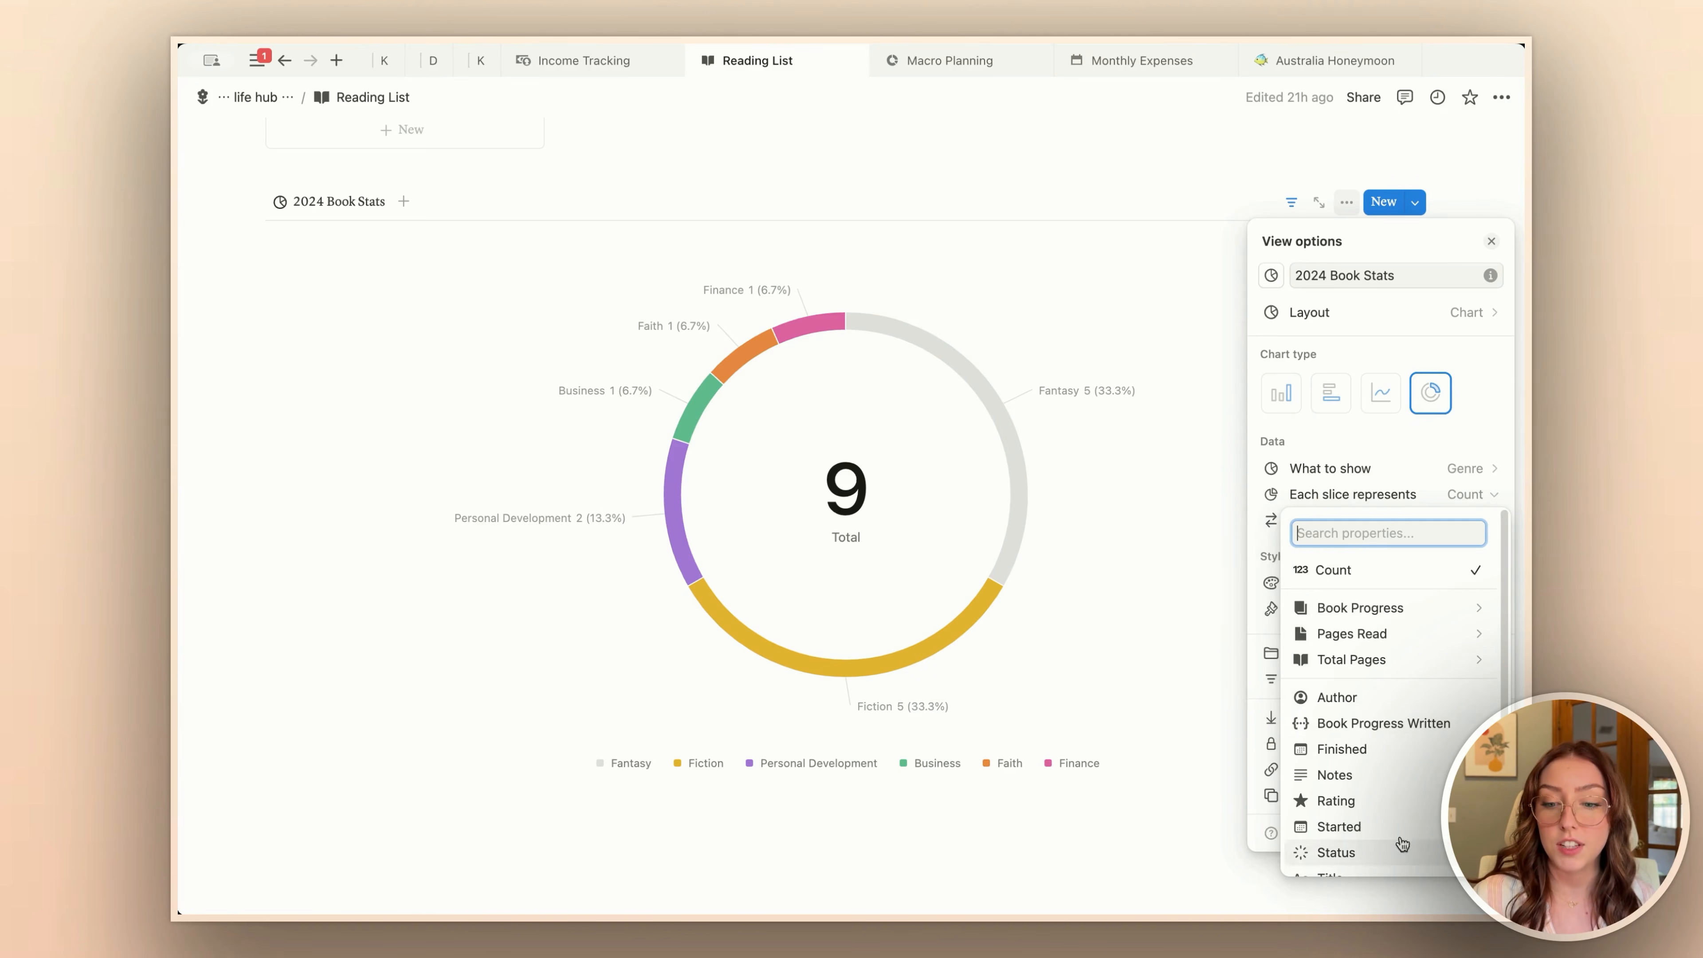
{"action": "scroll", "coordinate": [1414, 676], "scroll_direction": "down", "scroll_amount": 1}
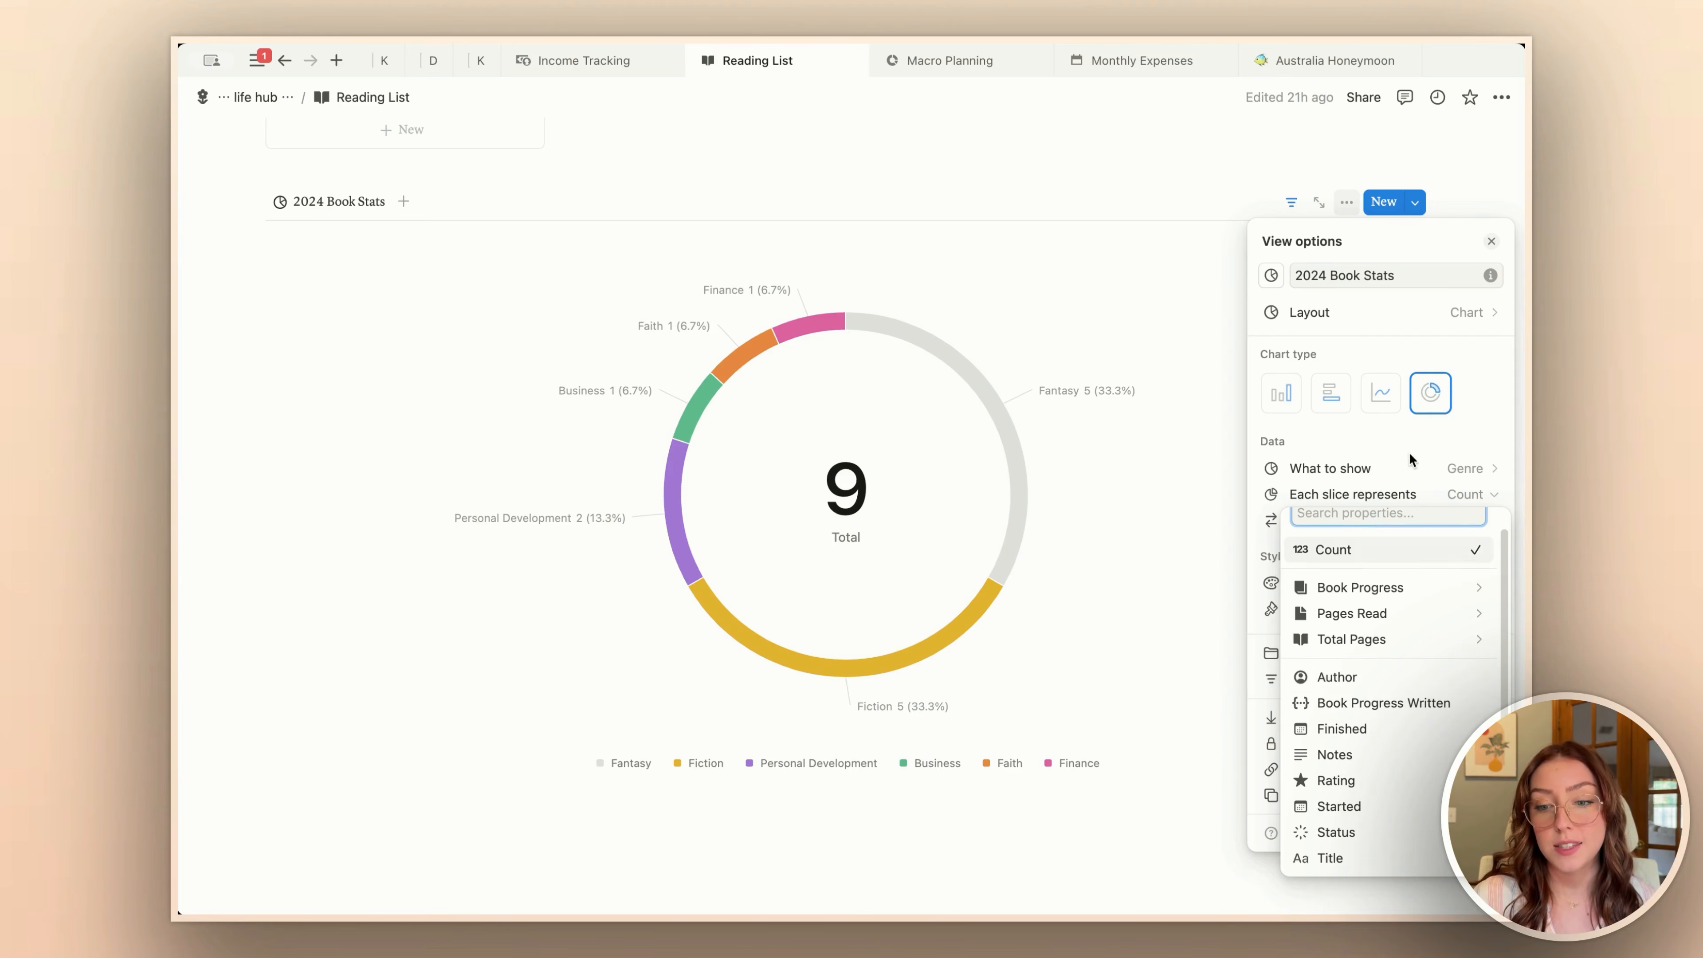
{"action": "left_click", "coordinate": [1404, 436]}
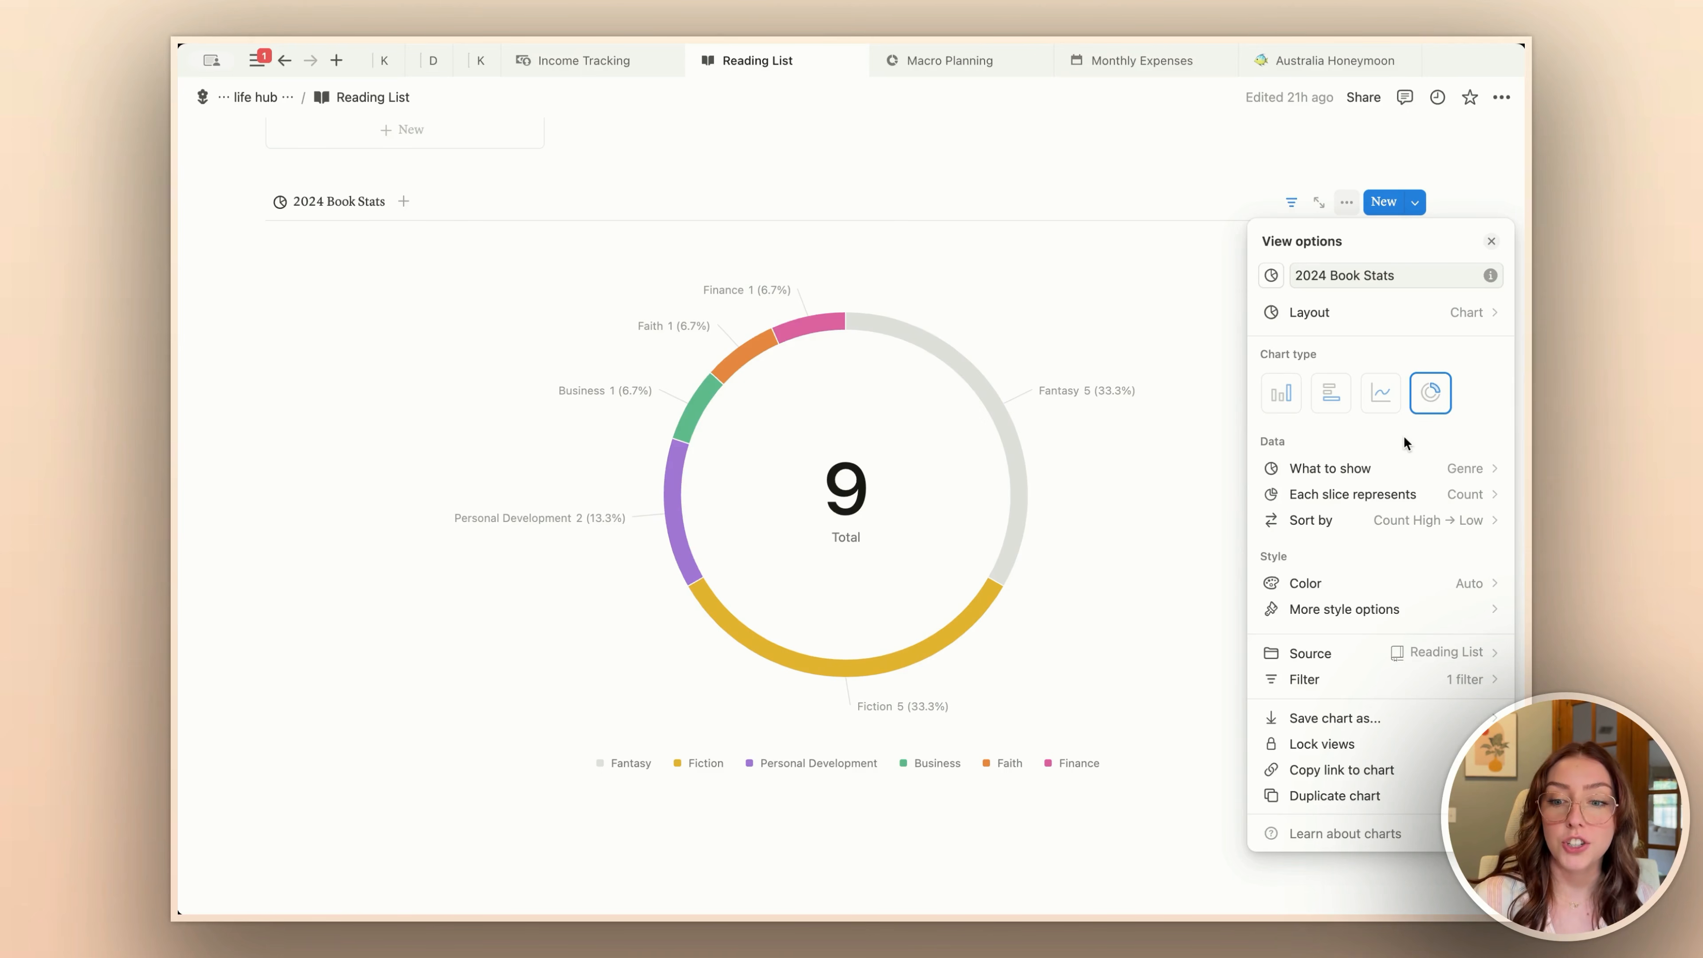
{"action": "left_click", "coordinate": [1385, 522]}
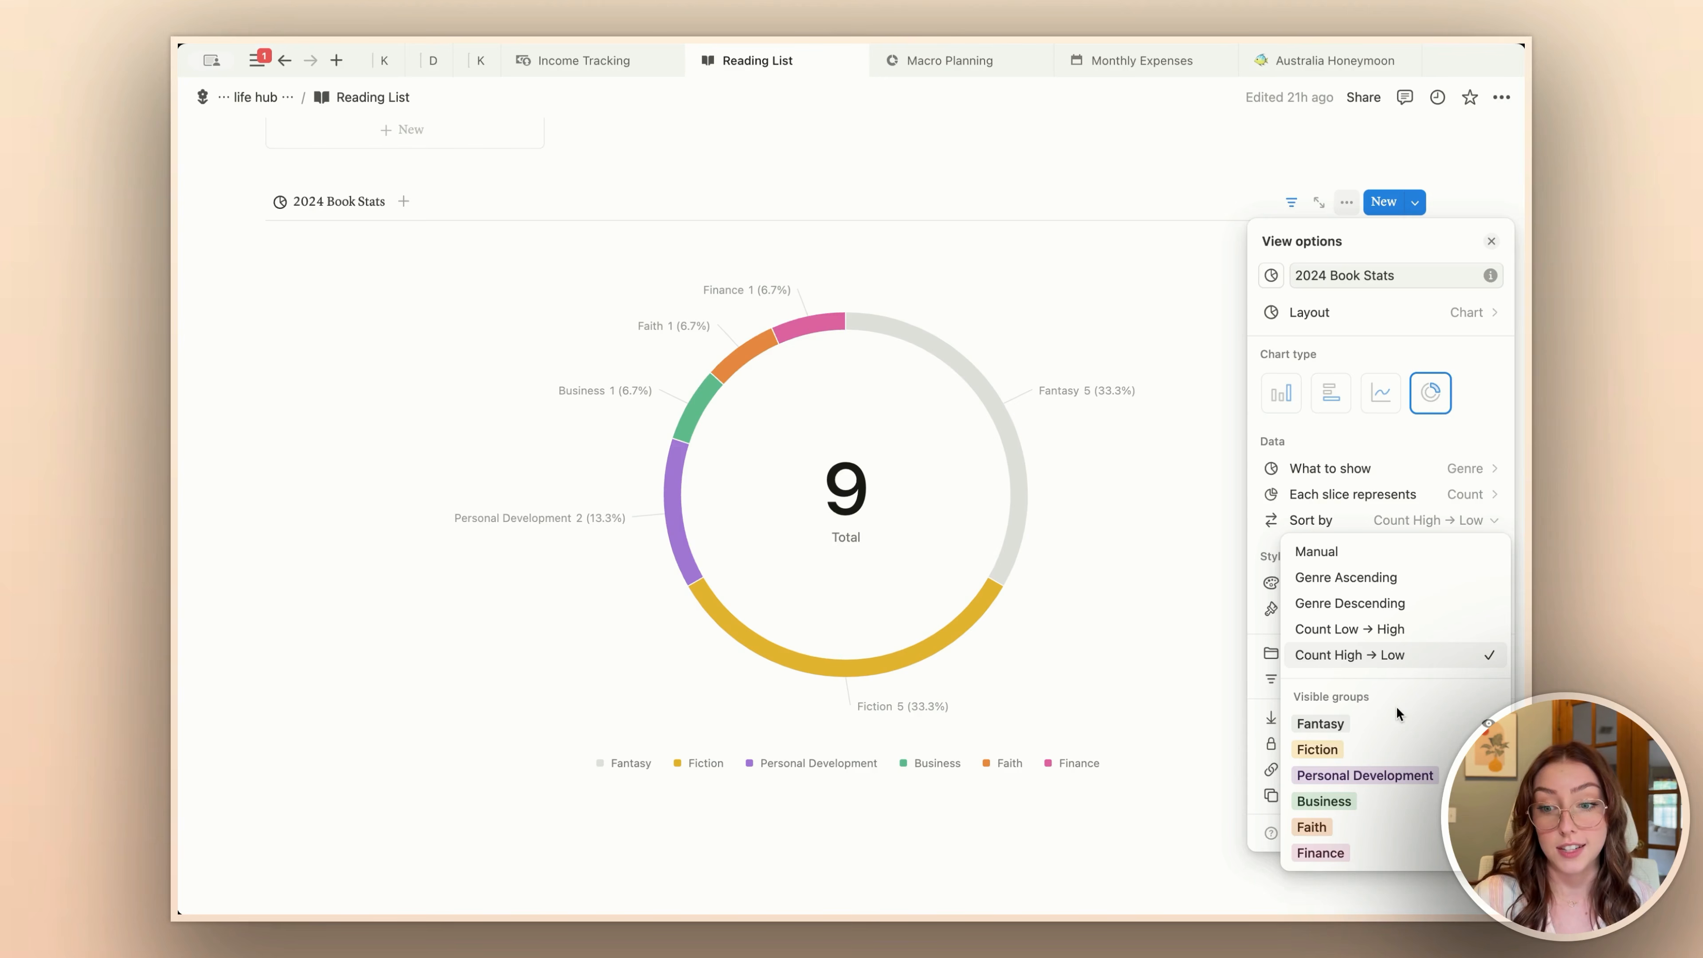
{"action": "left_click", "coordinate": [1344, 442]}
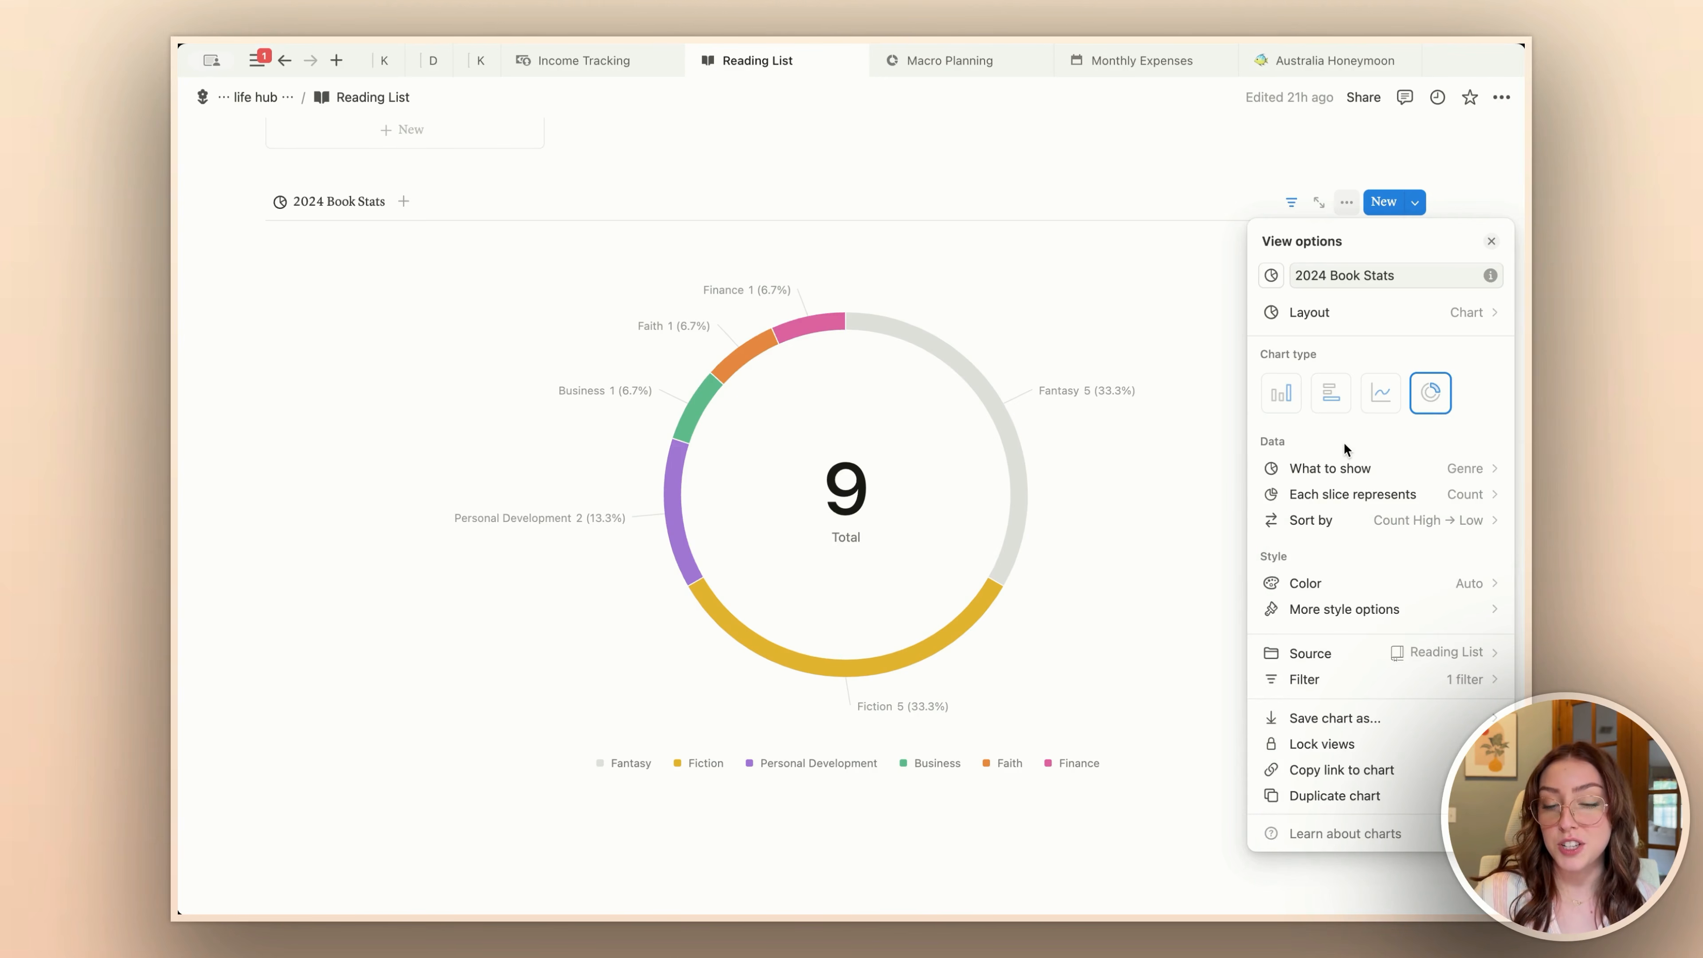
Step: Try the Purple and Colorful palettes on the 2024 Book Stats chart, and return its color to Auto
{"action": "left_click", "coordinate": [1456, 585]}
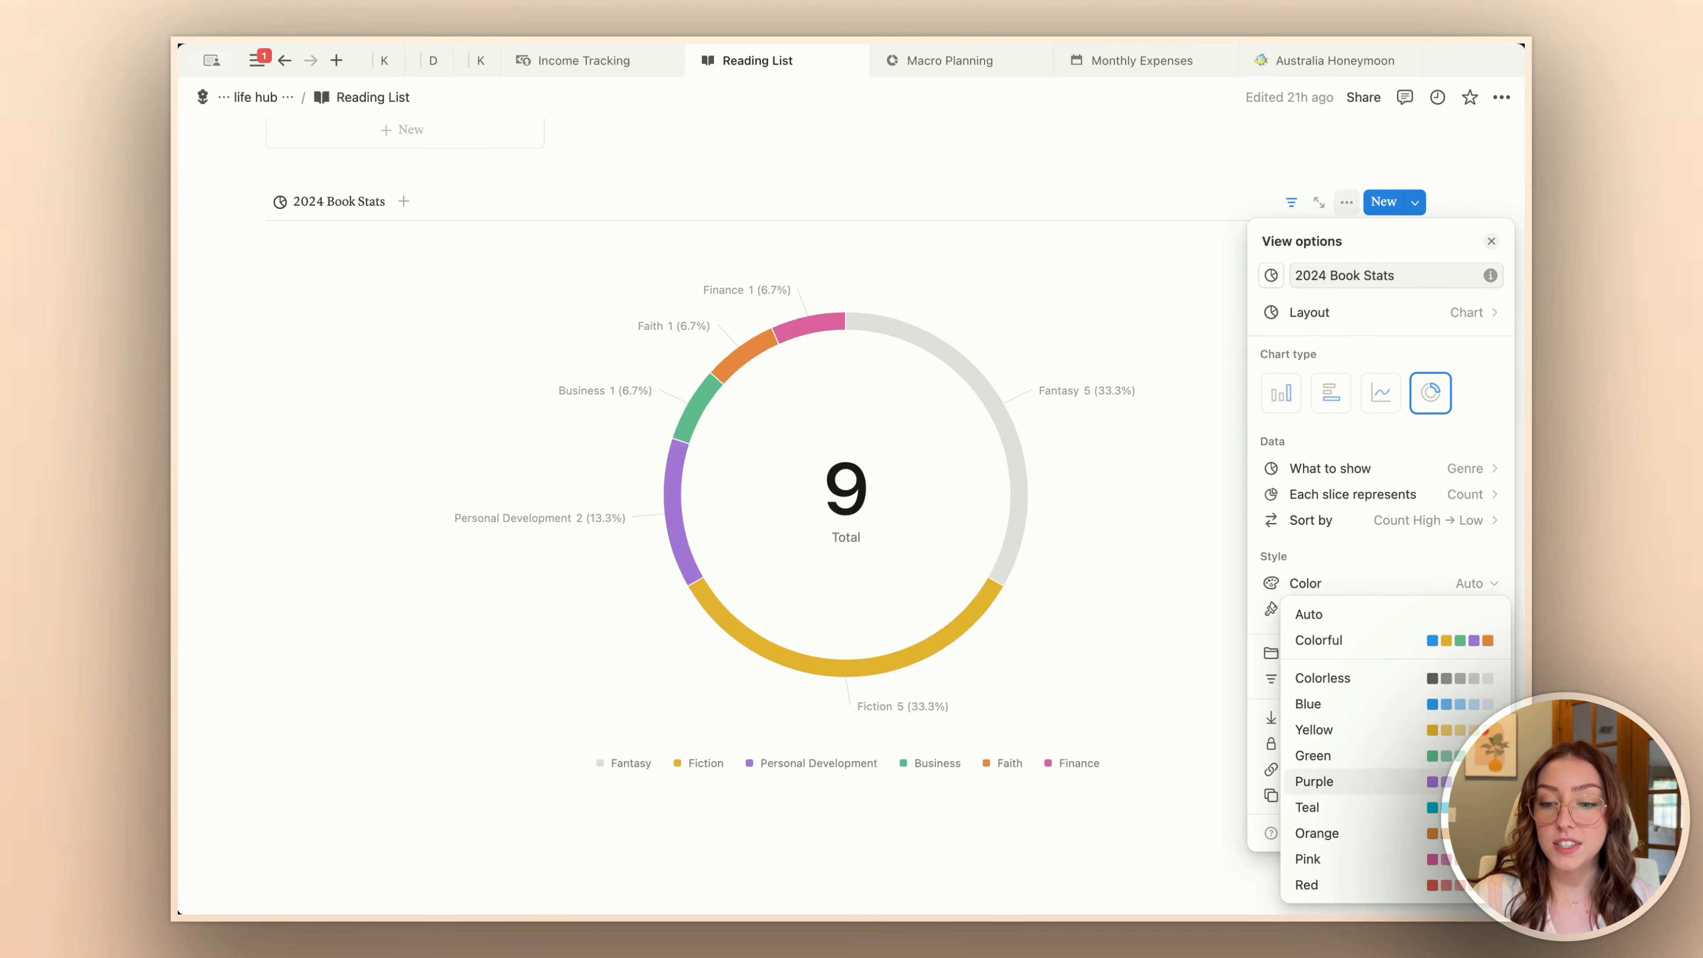
{"action": "left_click", "coordinate": [1427, 786]}
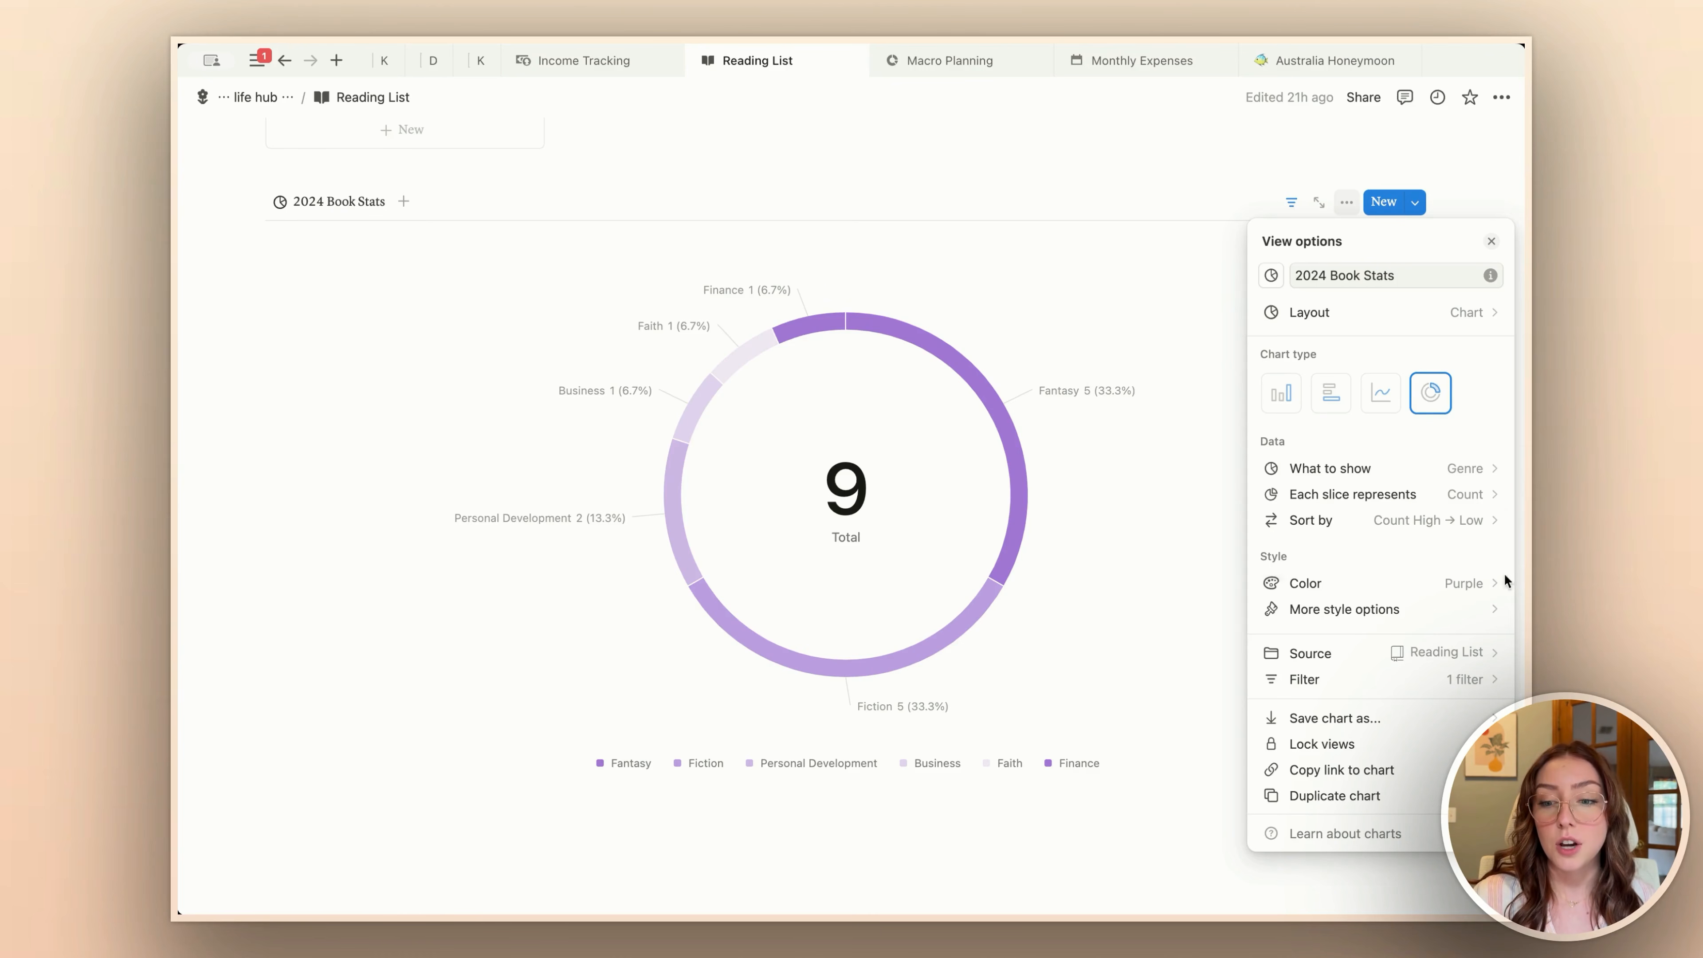
{"action": "left_click", "coordinate": [1446, 587]}
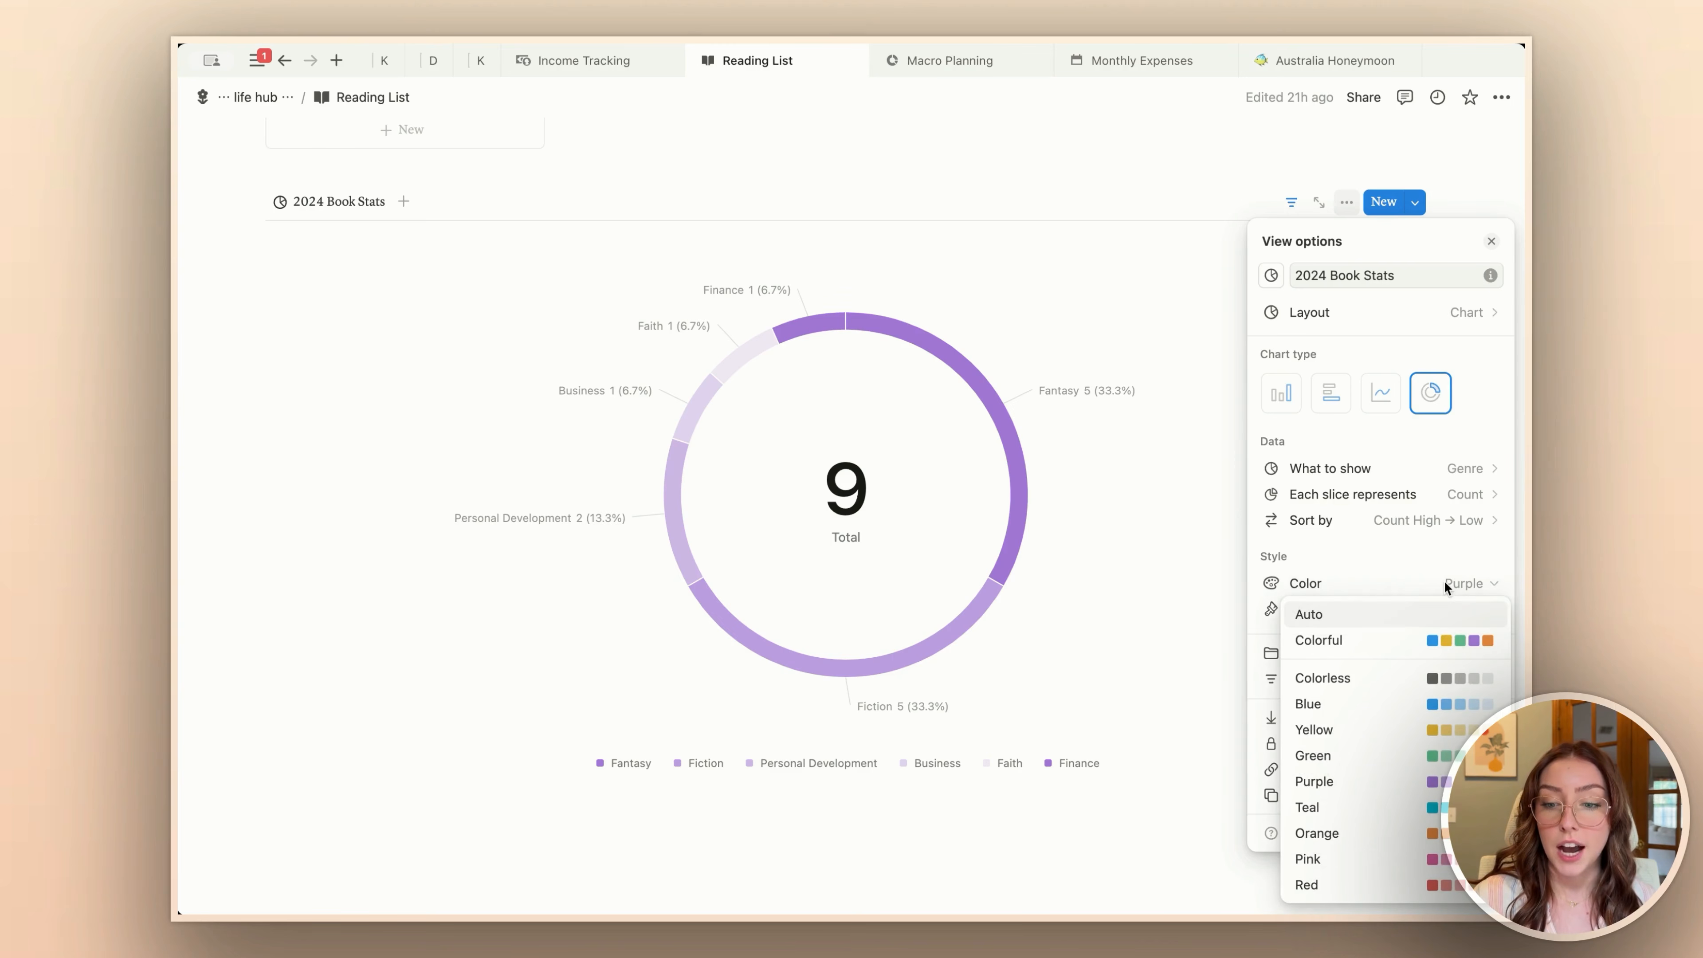
{"action": "left_click", "coordinate": [1361, 644]}
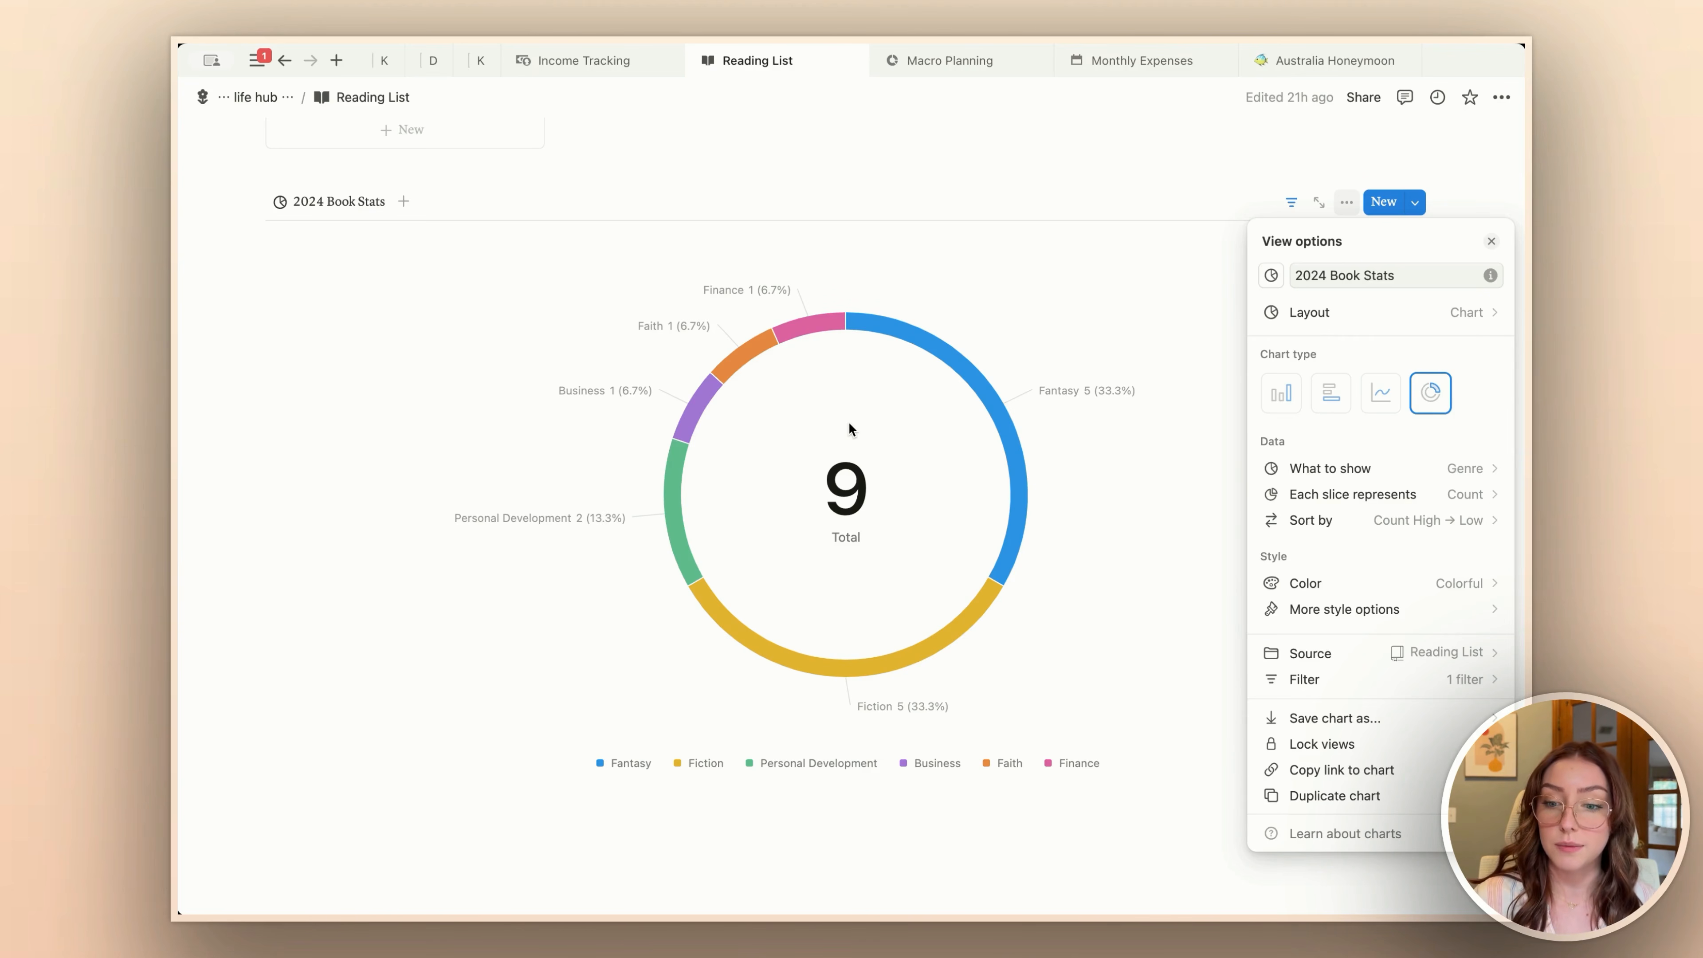
{"action": "left_click", "coordinate": [1348, 584]}
{"action": "left_click", "coordinate": [1358, 617]}
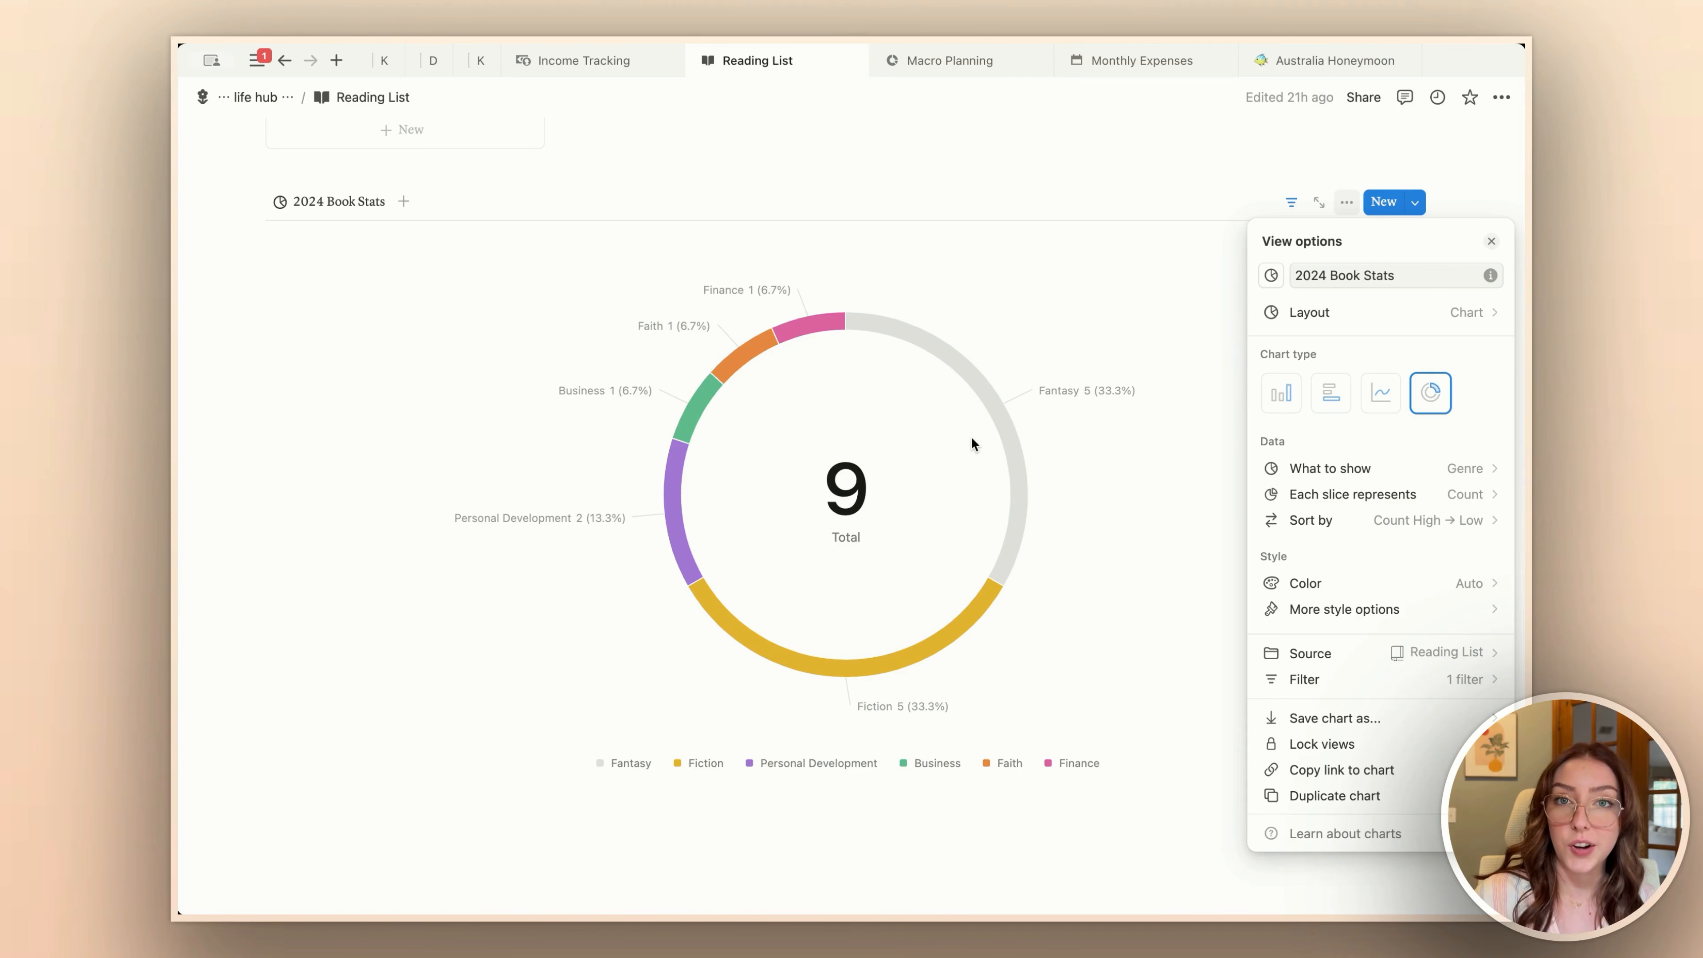
Step: Try the Small height for the 2024 Book Stats chart, and return it to Large
{"action": "left_click", "coordinate": [1357, 608]}
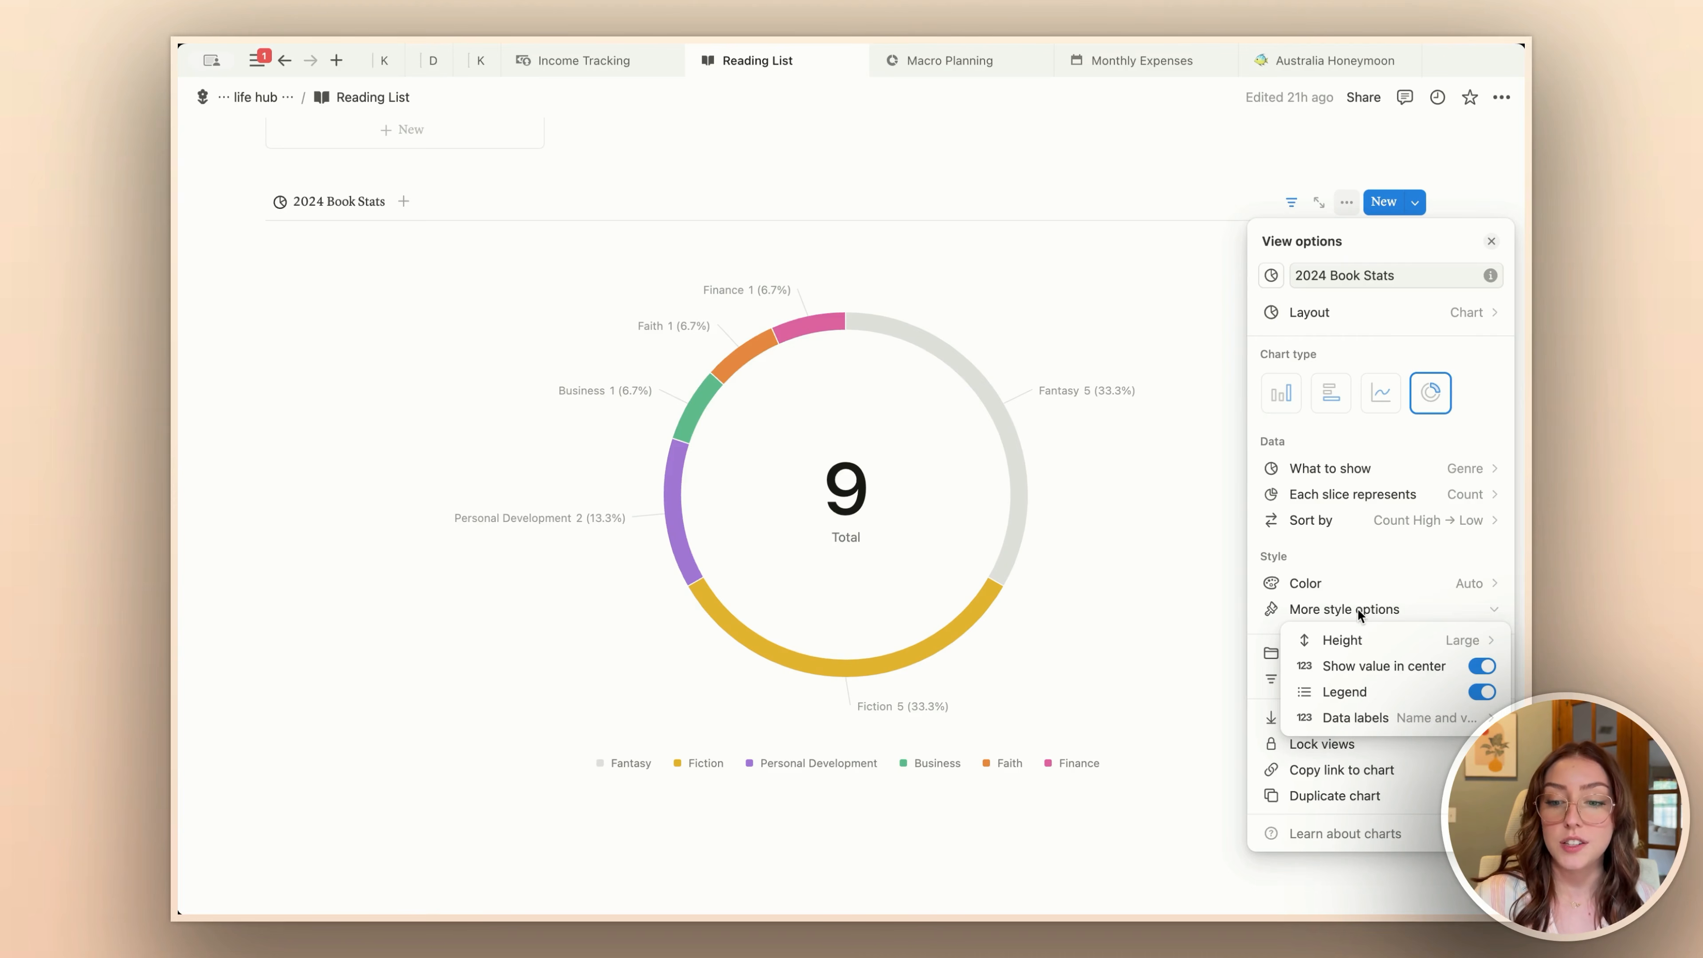
{"action": "left_click", "coordinate": [1380, 641]}
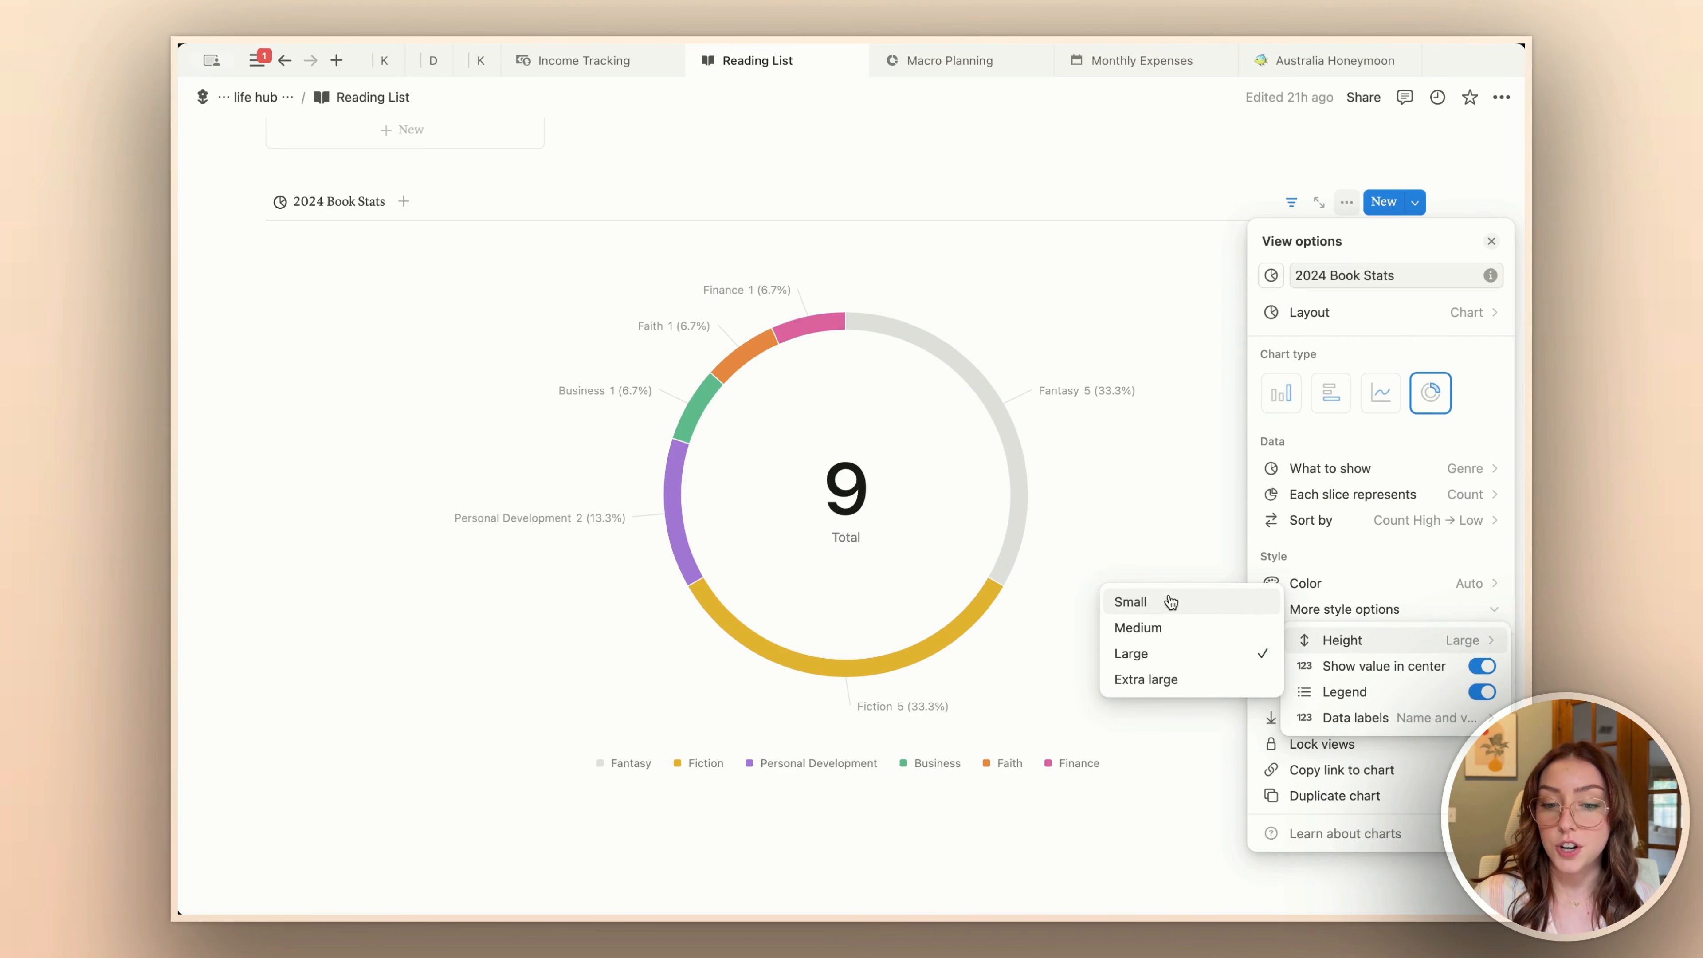
{"action": "left_click", "coordinate": [1135, 601]}
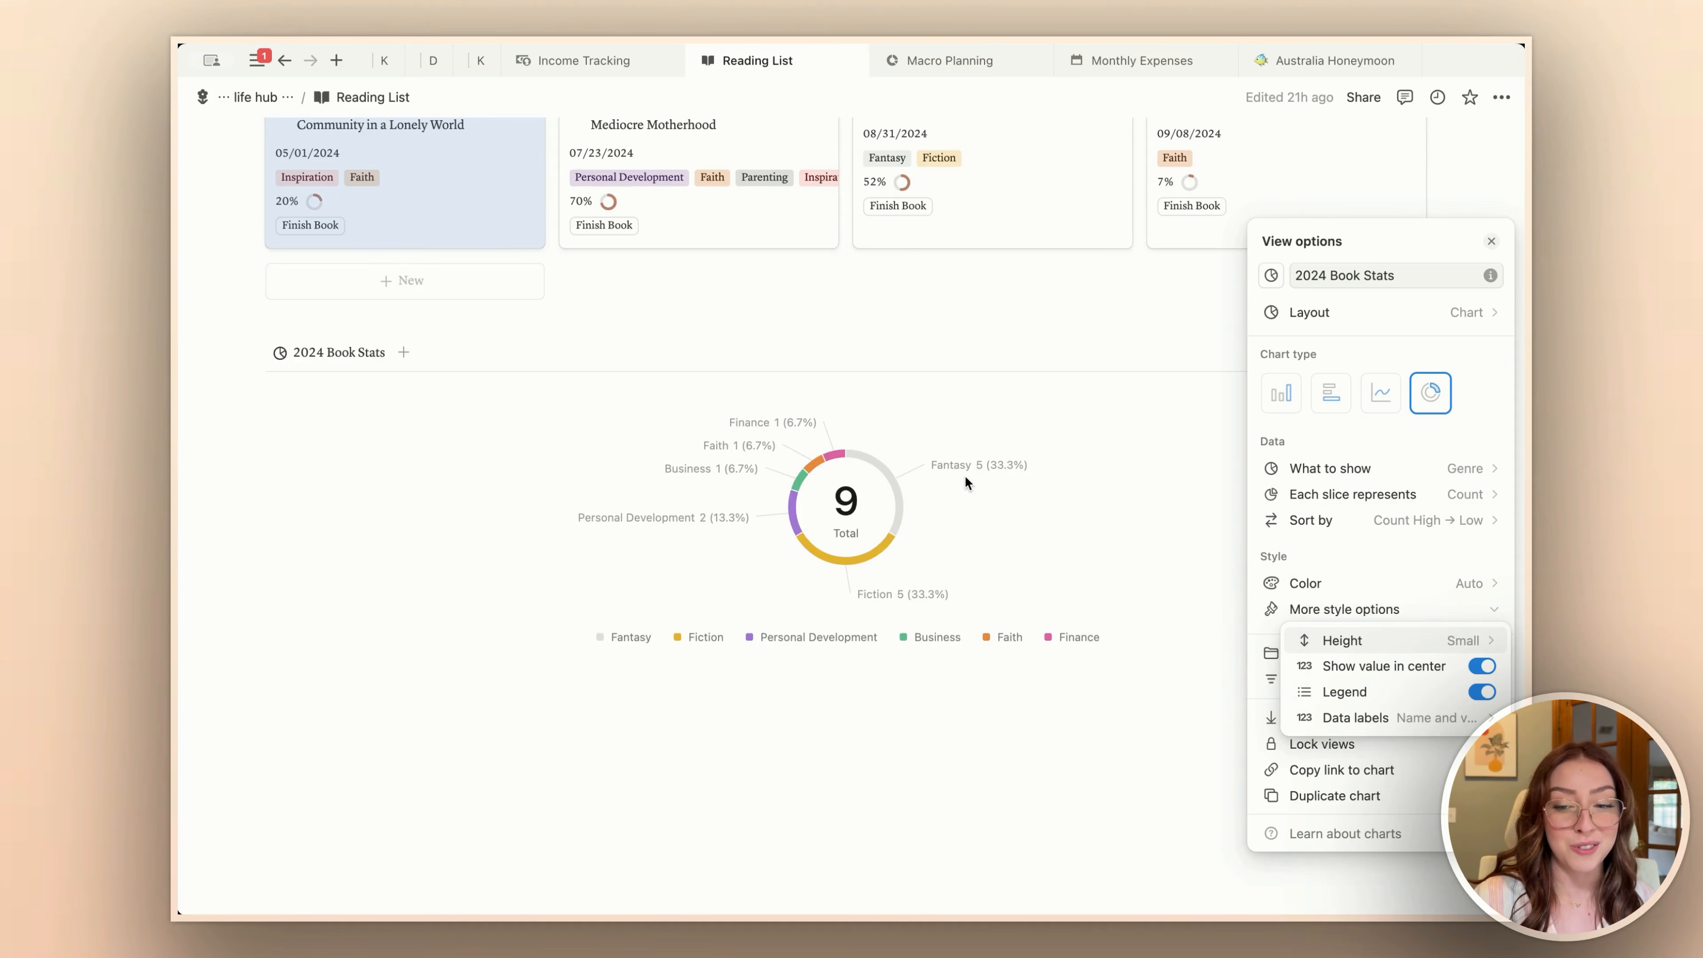
{"action": "left_click", "coordinate": [1383, 643]}
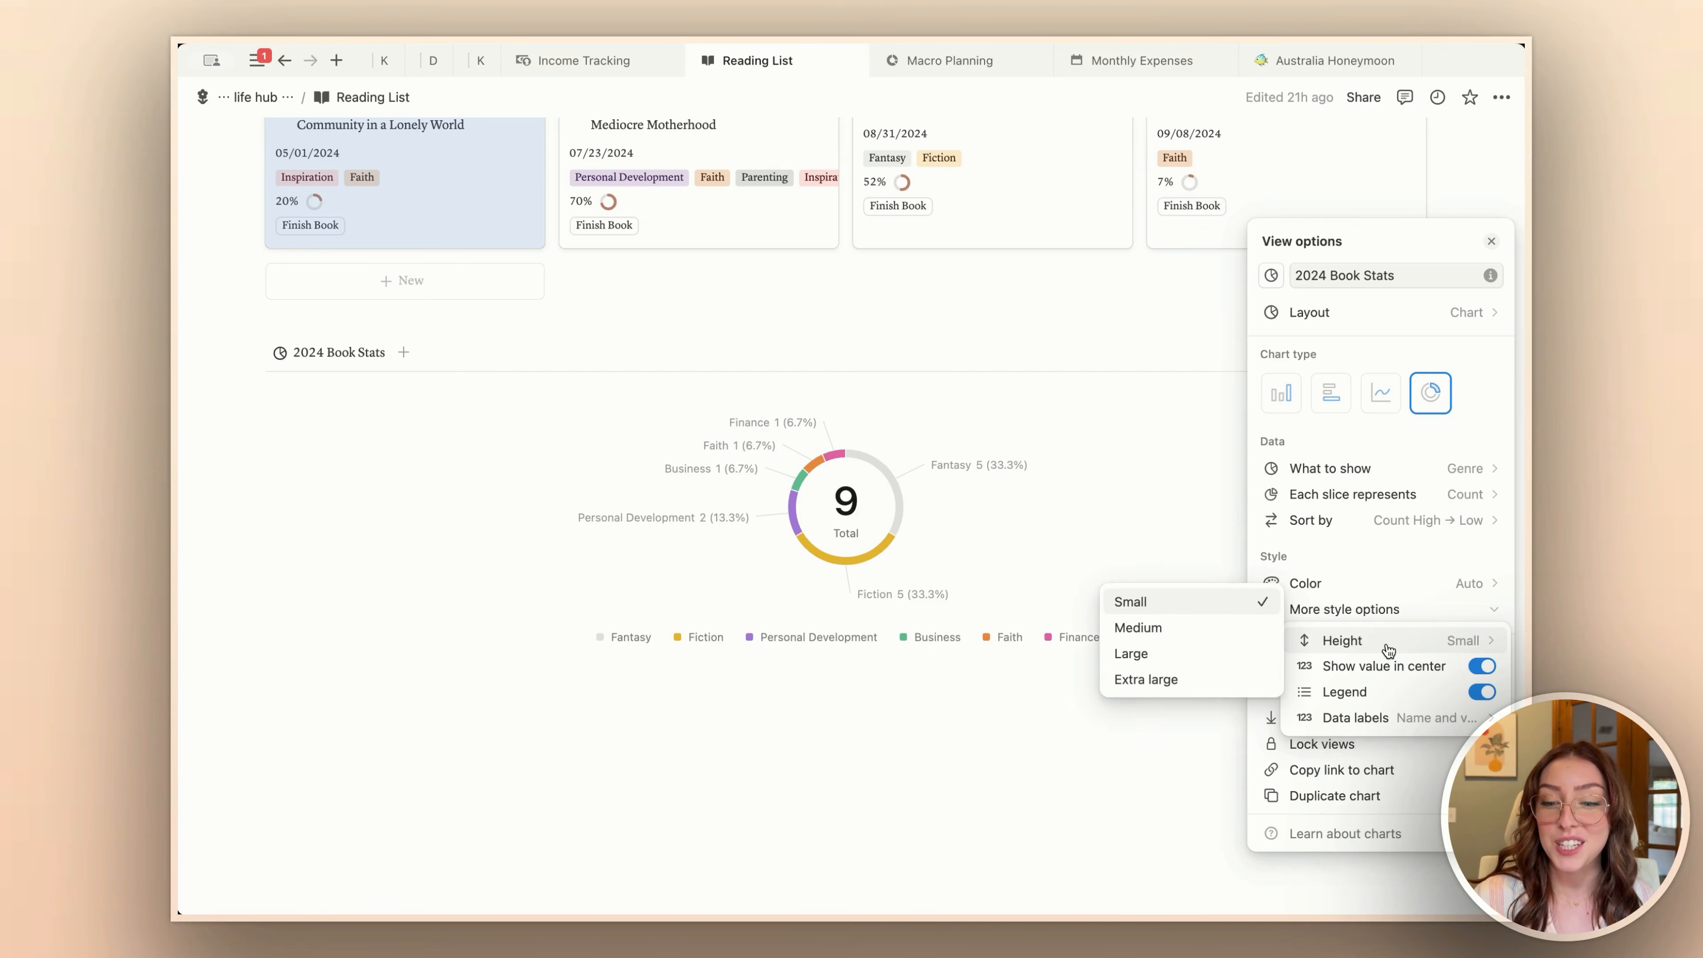
{"action": "left_click", "coordinate": [1151, 654]}
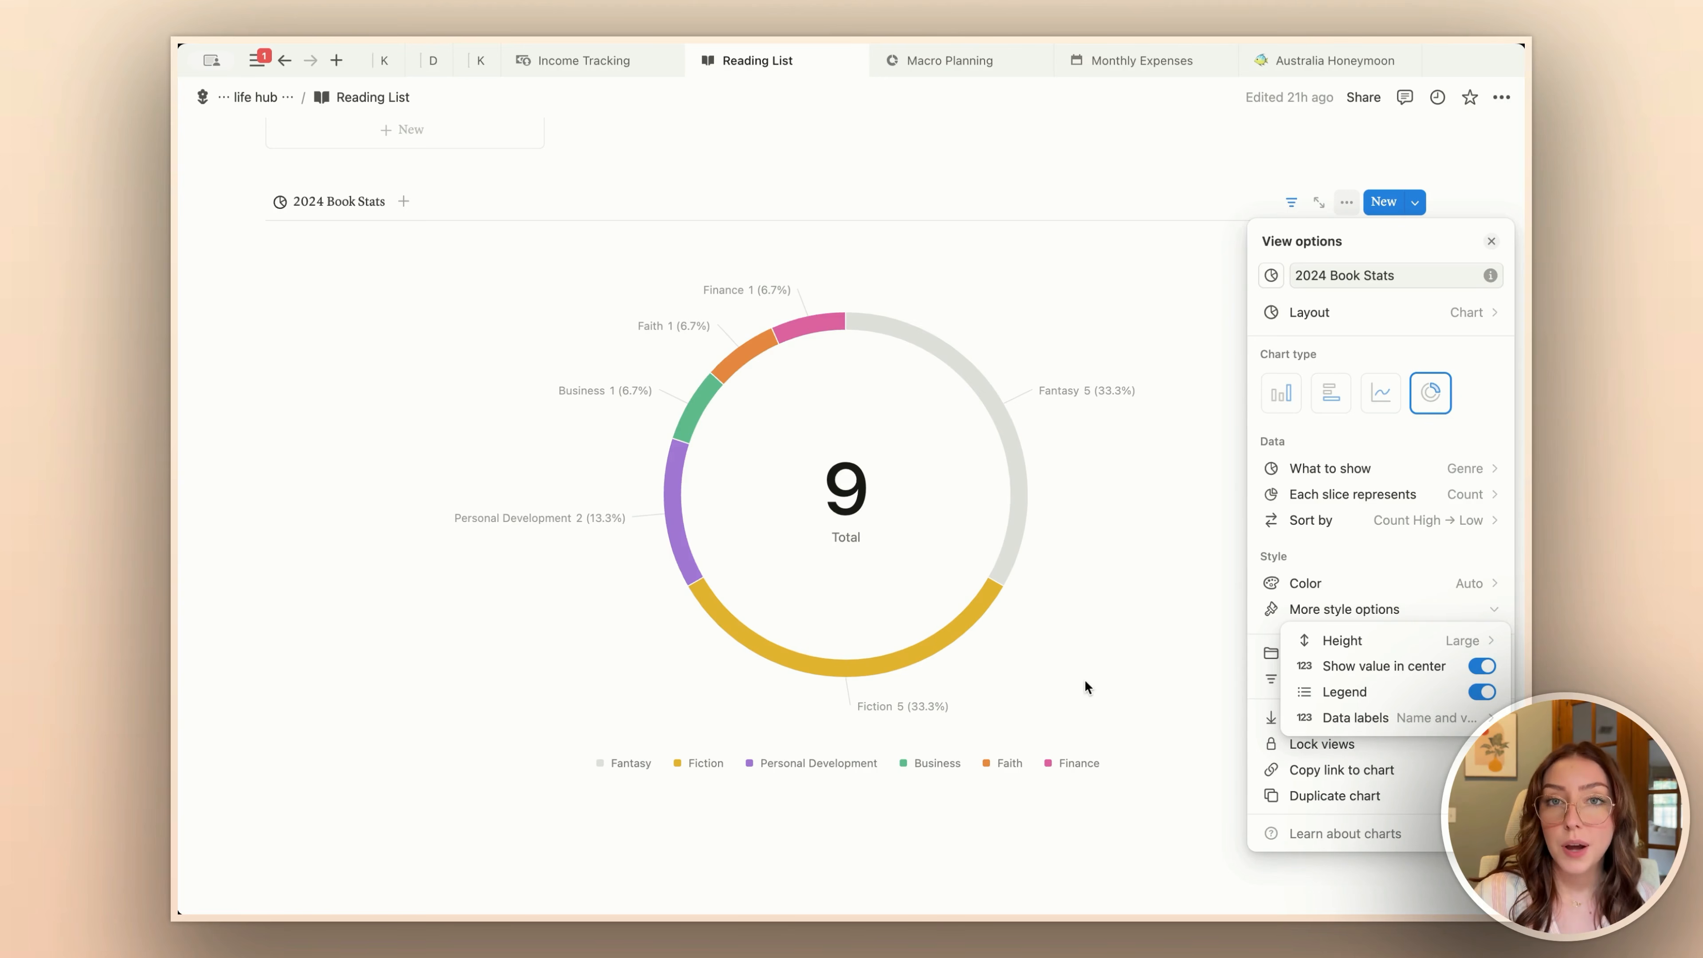
Step: Turn off the legend of the 2024 Book Stats donut chart
{"action": "left_click", "coordinate": [1482, 692]}
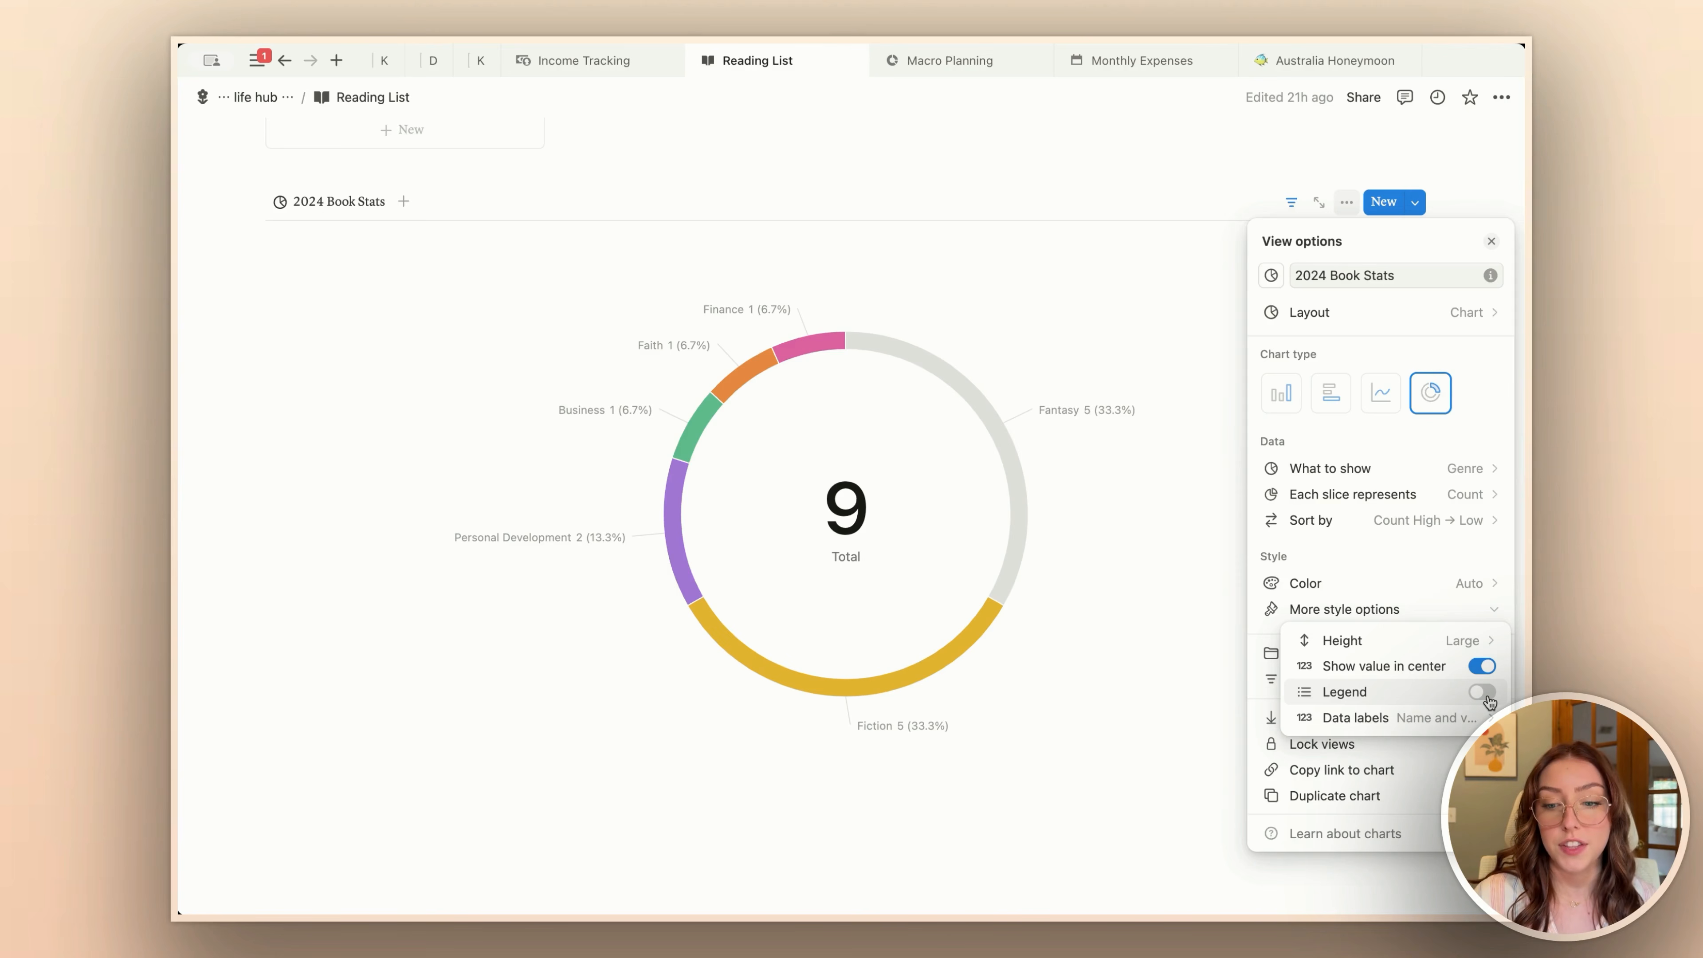
Step: Turn the donut chart's legend back on, try the Name and Value (%) data labels, and return the labels to Name and value (%)
{"action": "left_click", "coordinate": [1485, 695]}
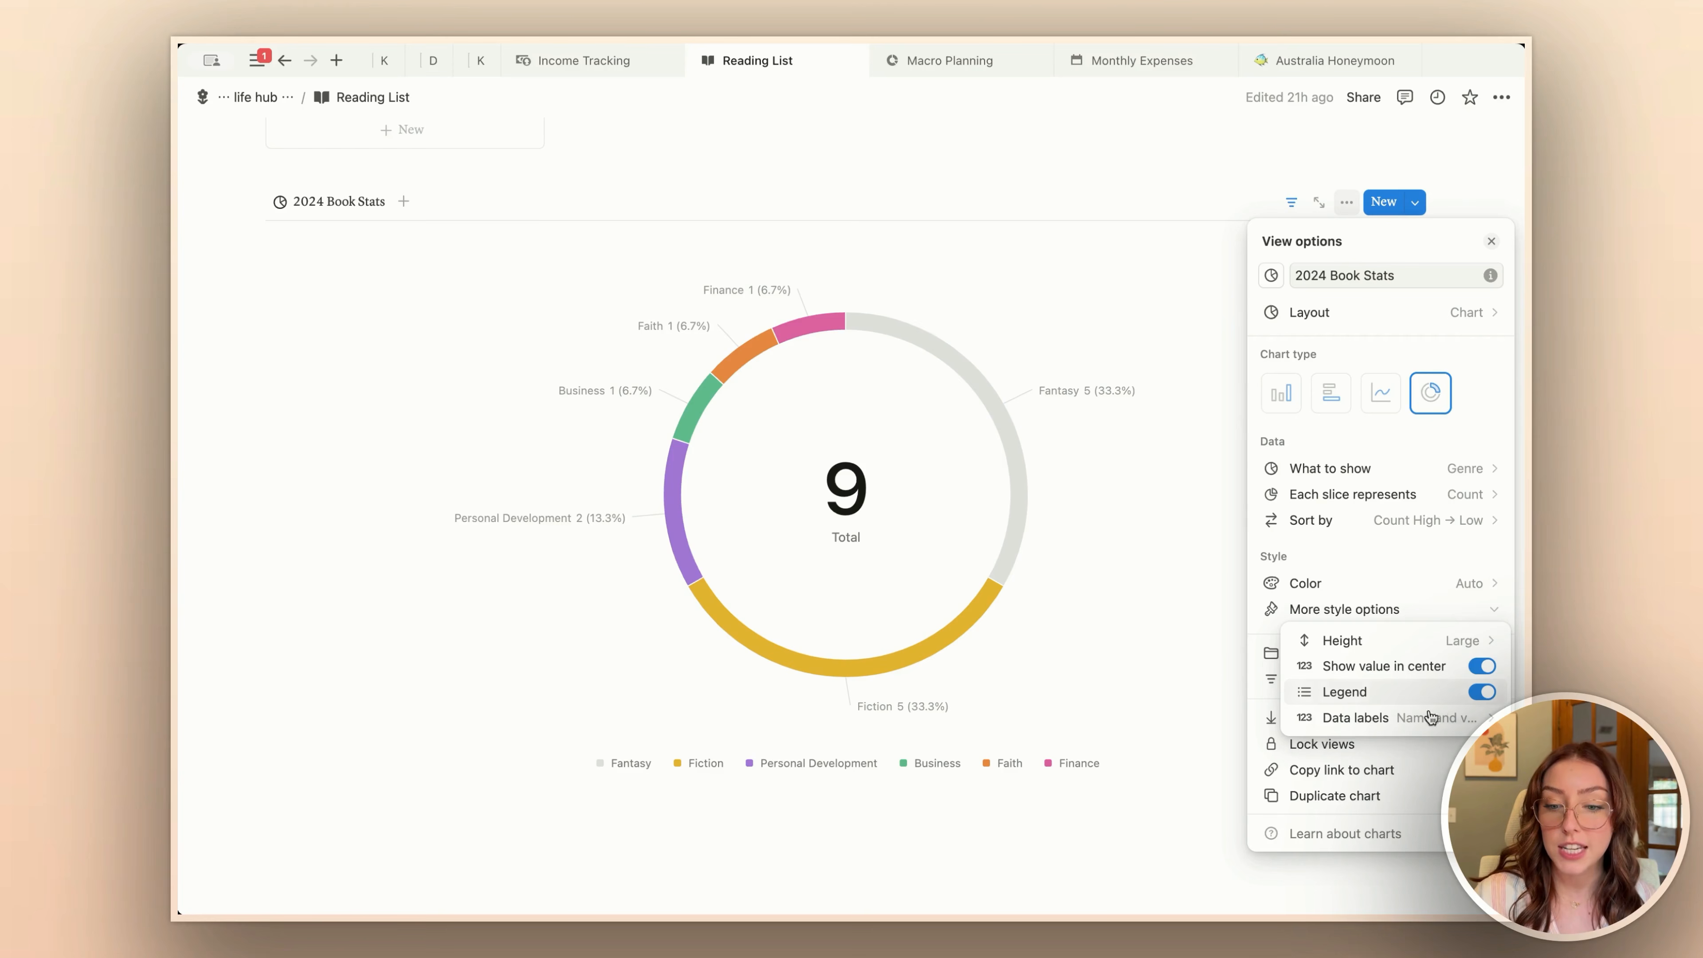
{"action": "mouse_move", "coordinate": [1372, 719]}
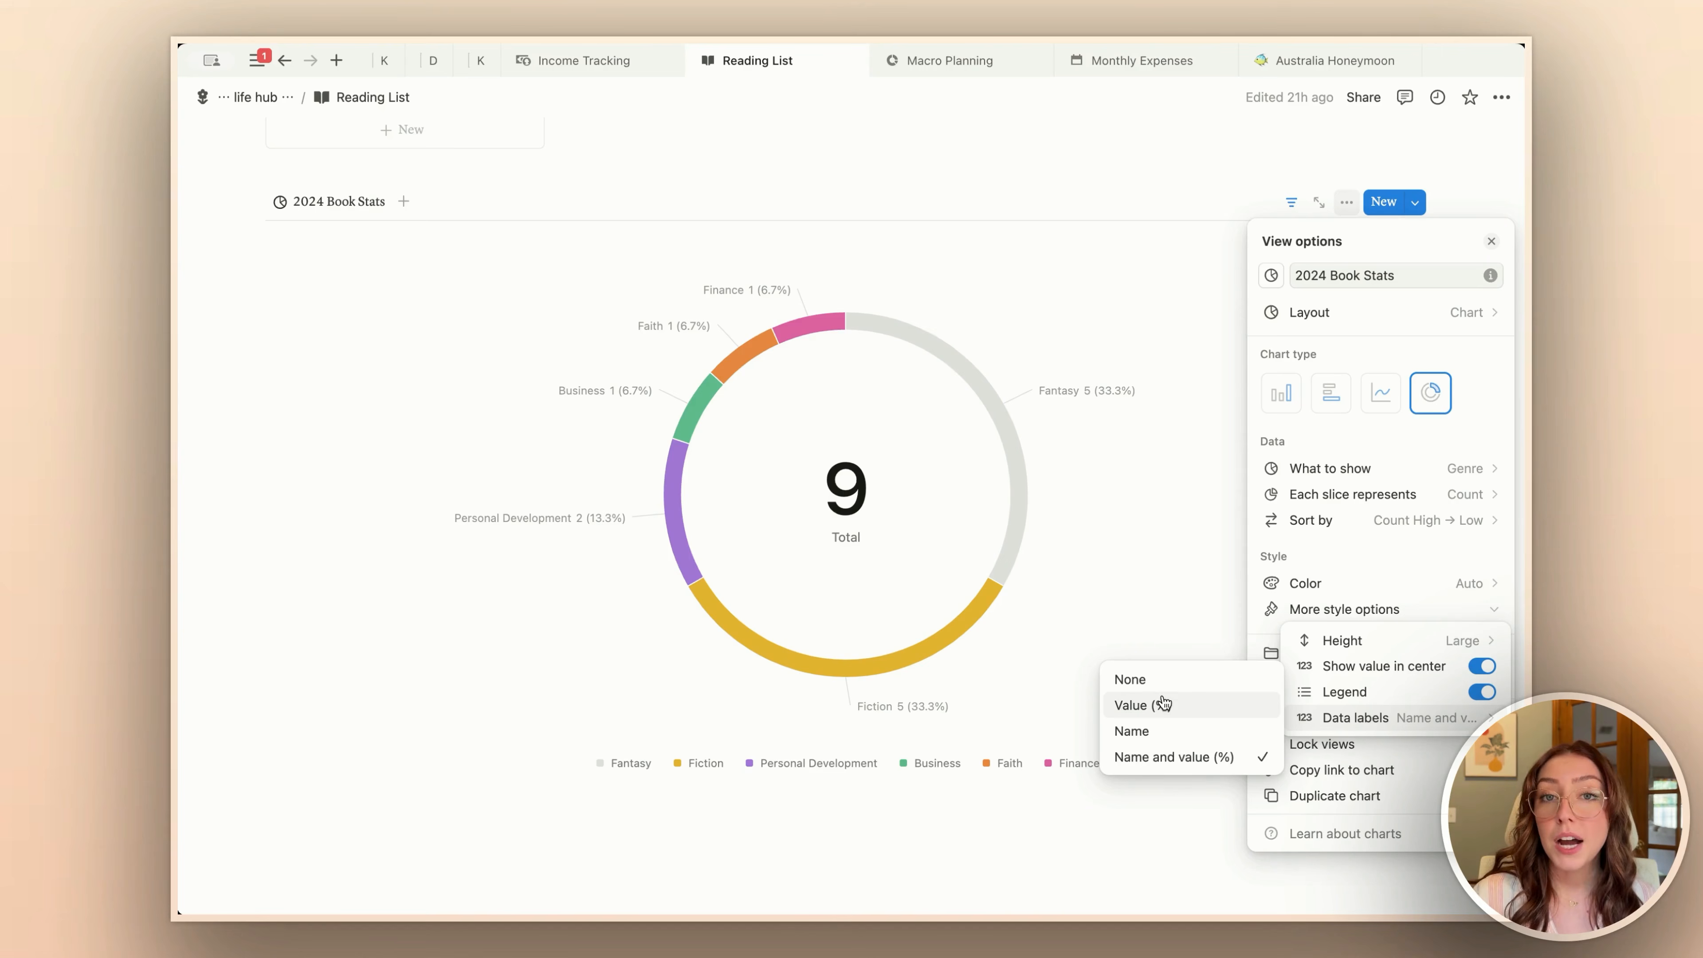
{"action": "left_click", "coordinate": [1190, 730]}
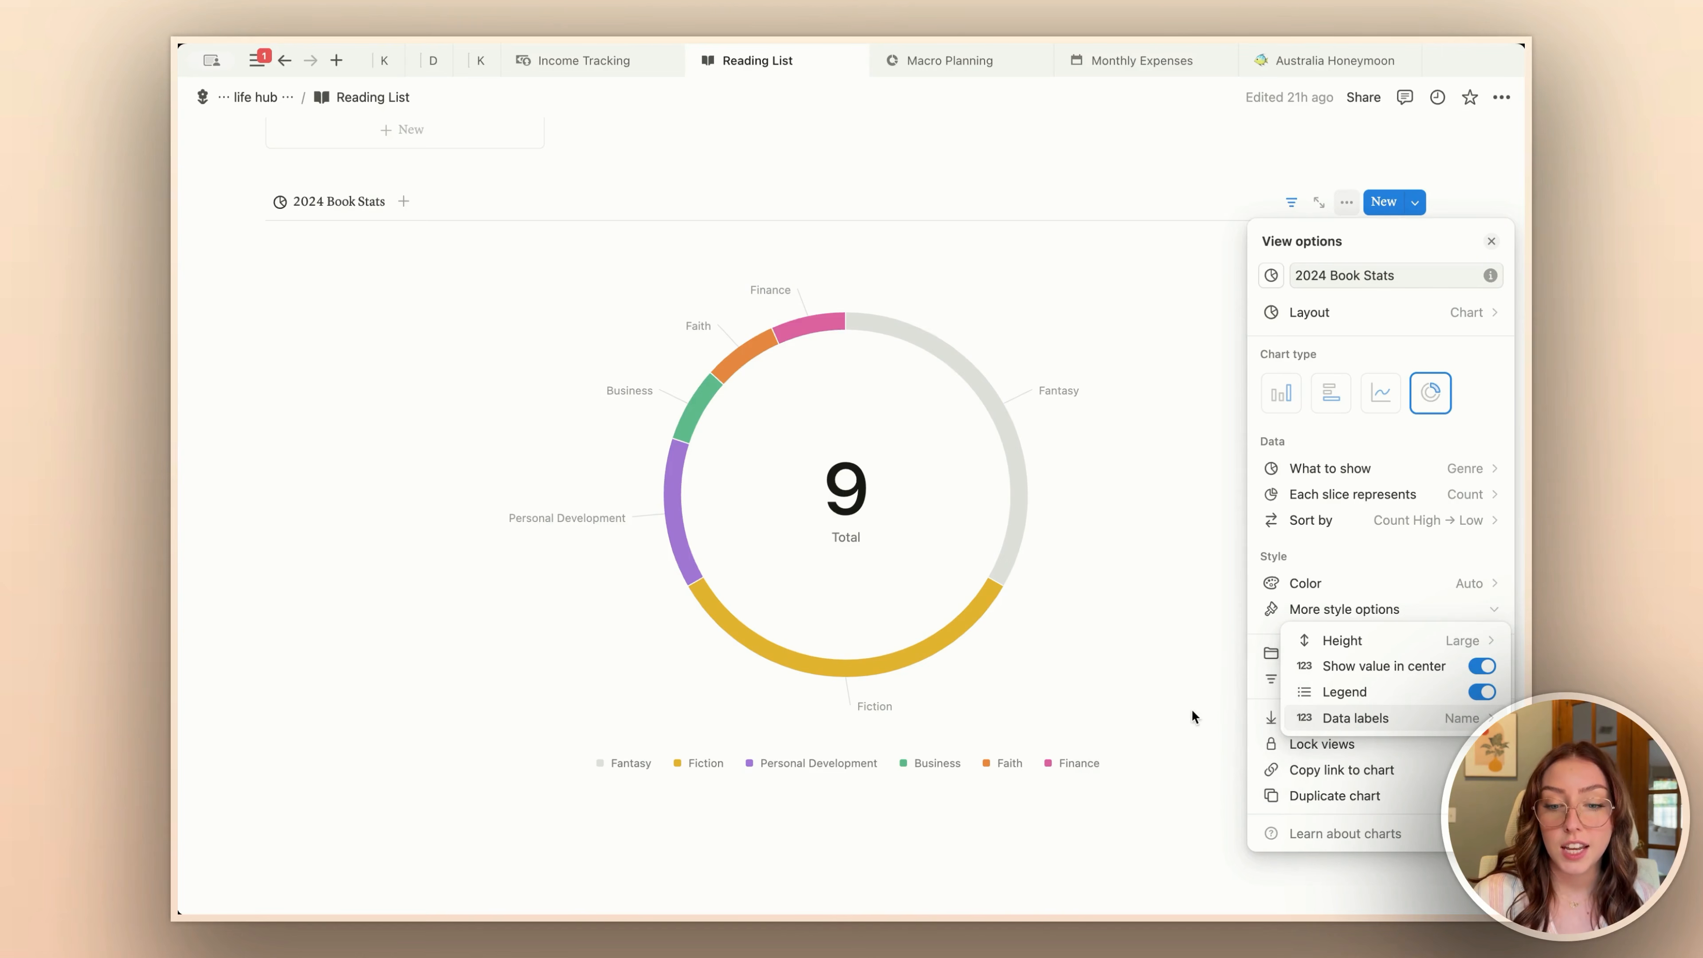
{"action": "left_click", "coordinate": [1269, 715]}
{"action": "left_click", "coordinate": [1191, 704]}
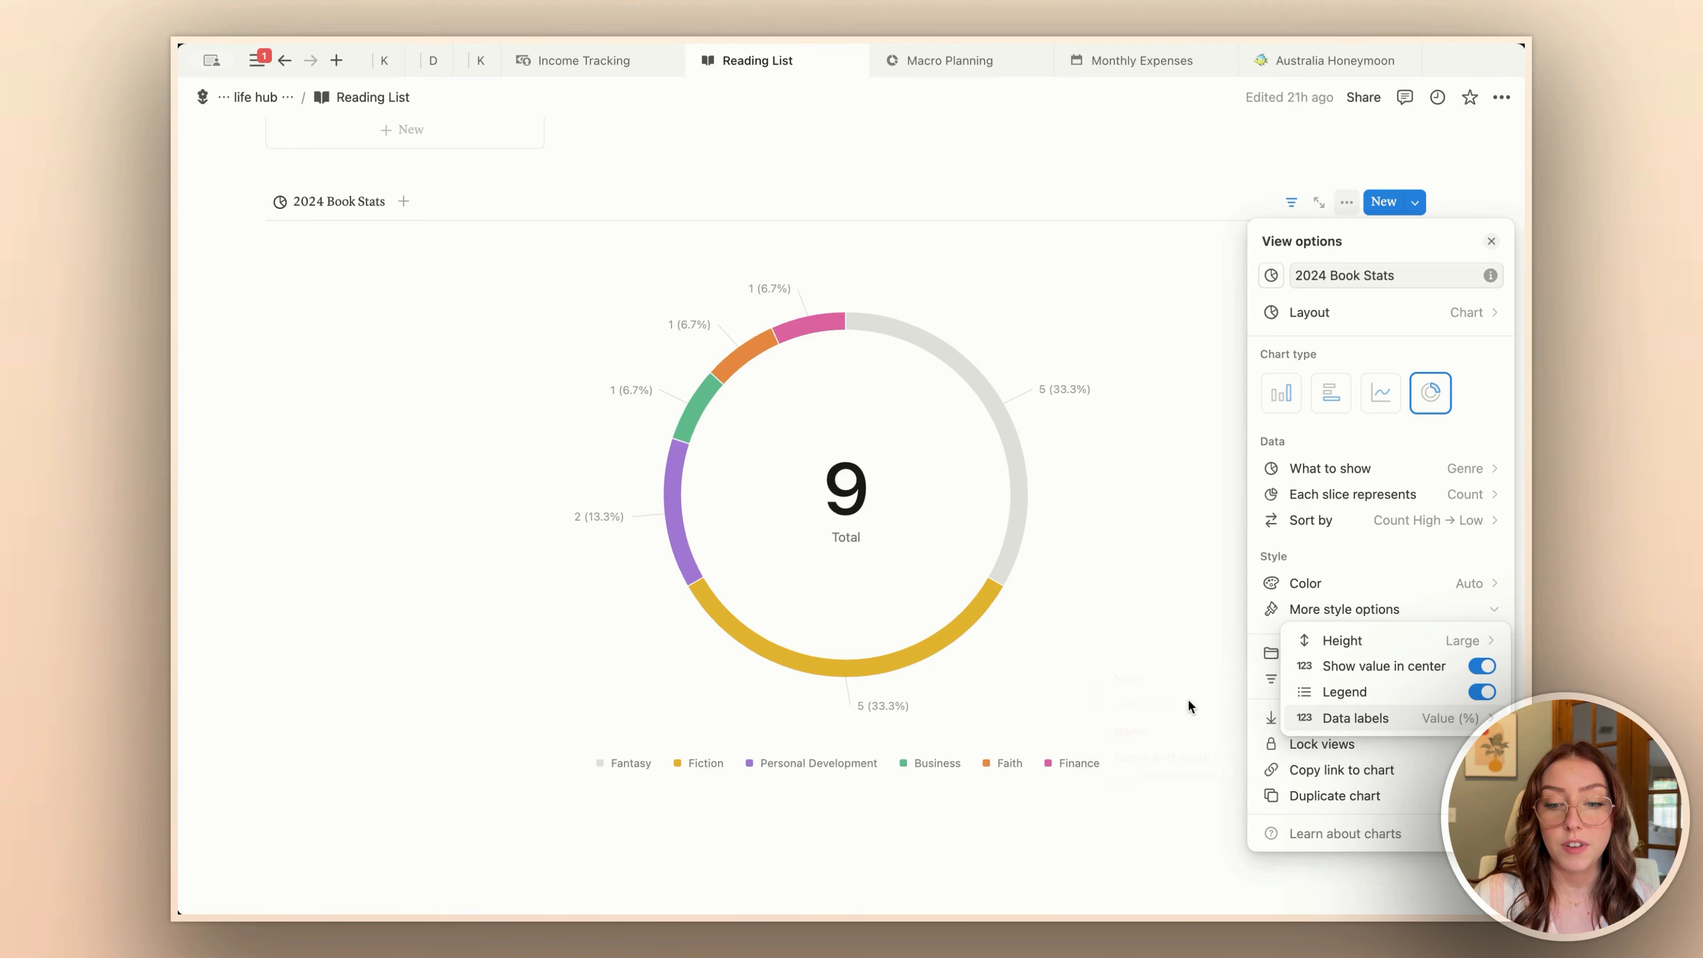
{"action": "left_click", "coordinate": [1378, 719]}
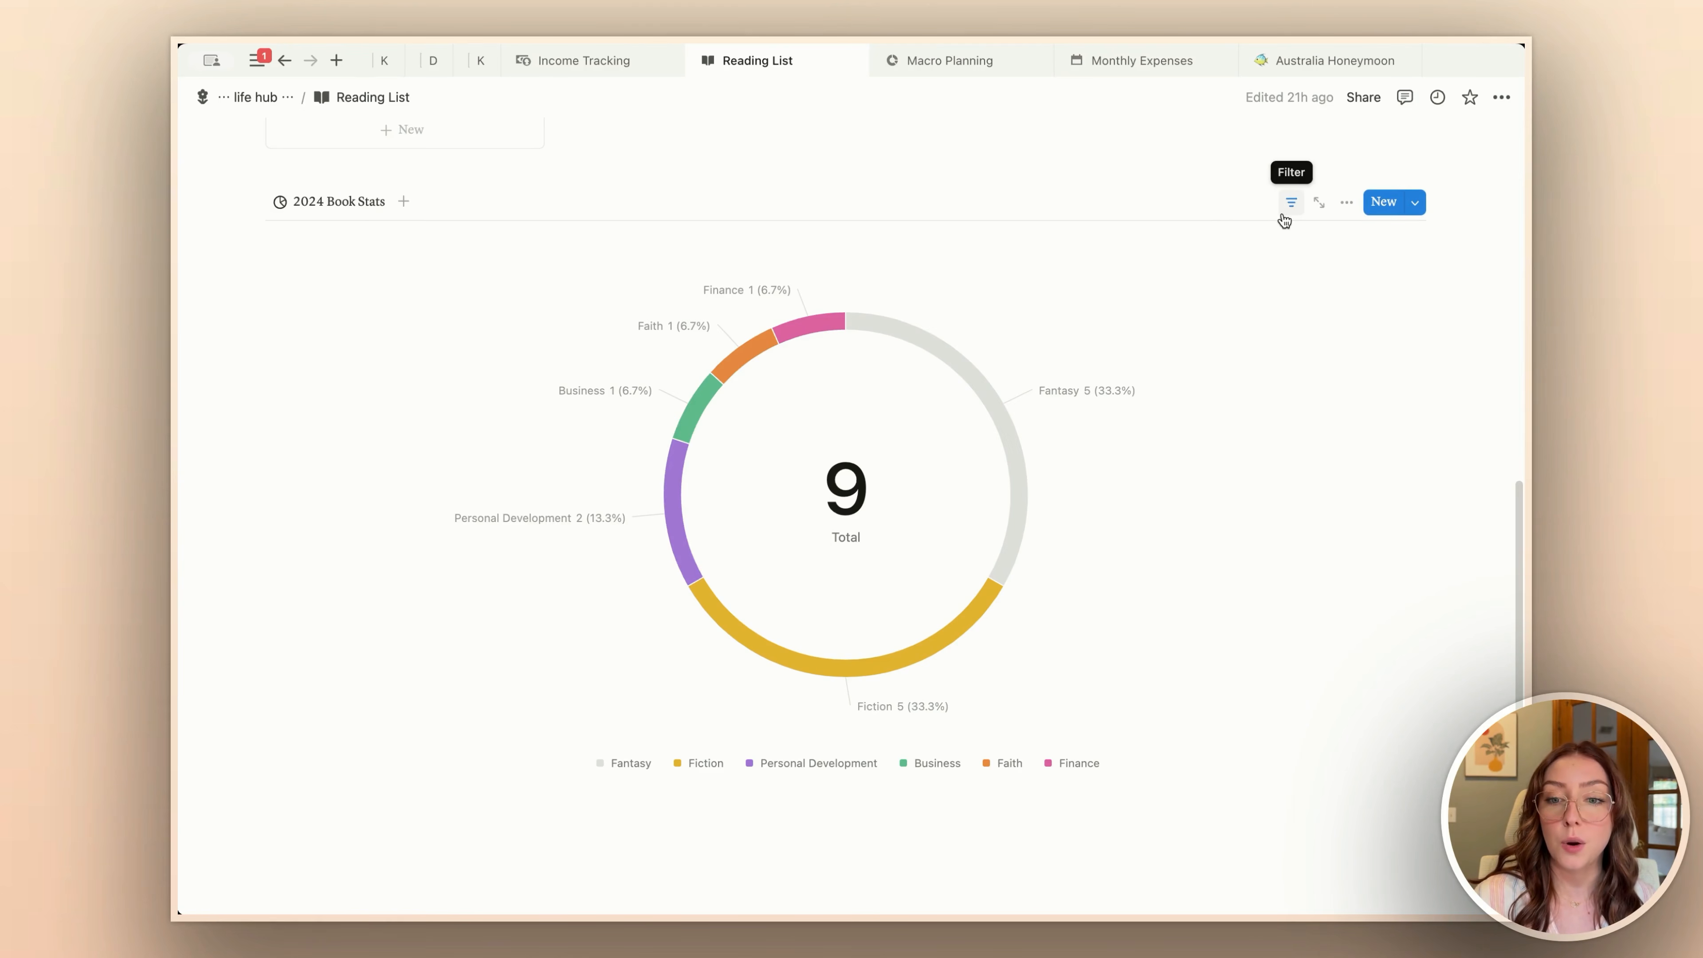
Step: Examine the filter rules on the Finished date that limit the 2024 Book Stats chart
{"action": "left_click", "coordinate": [1290, 203]}
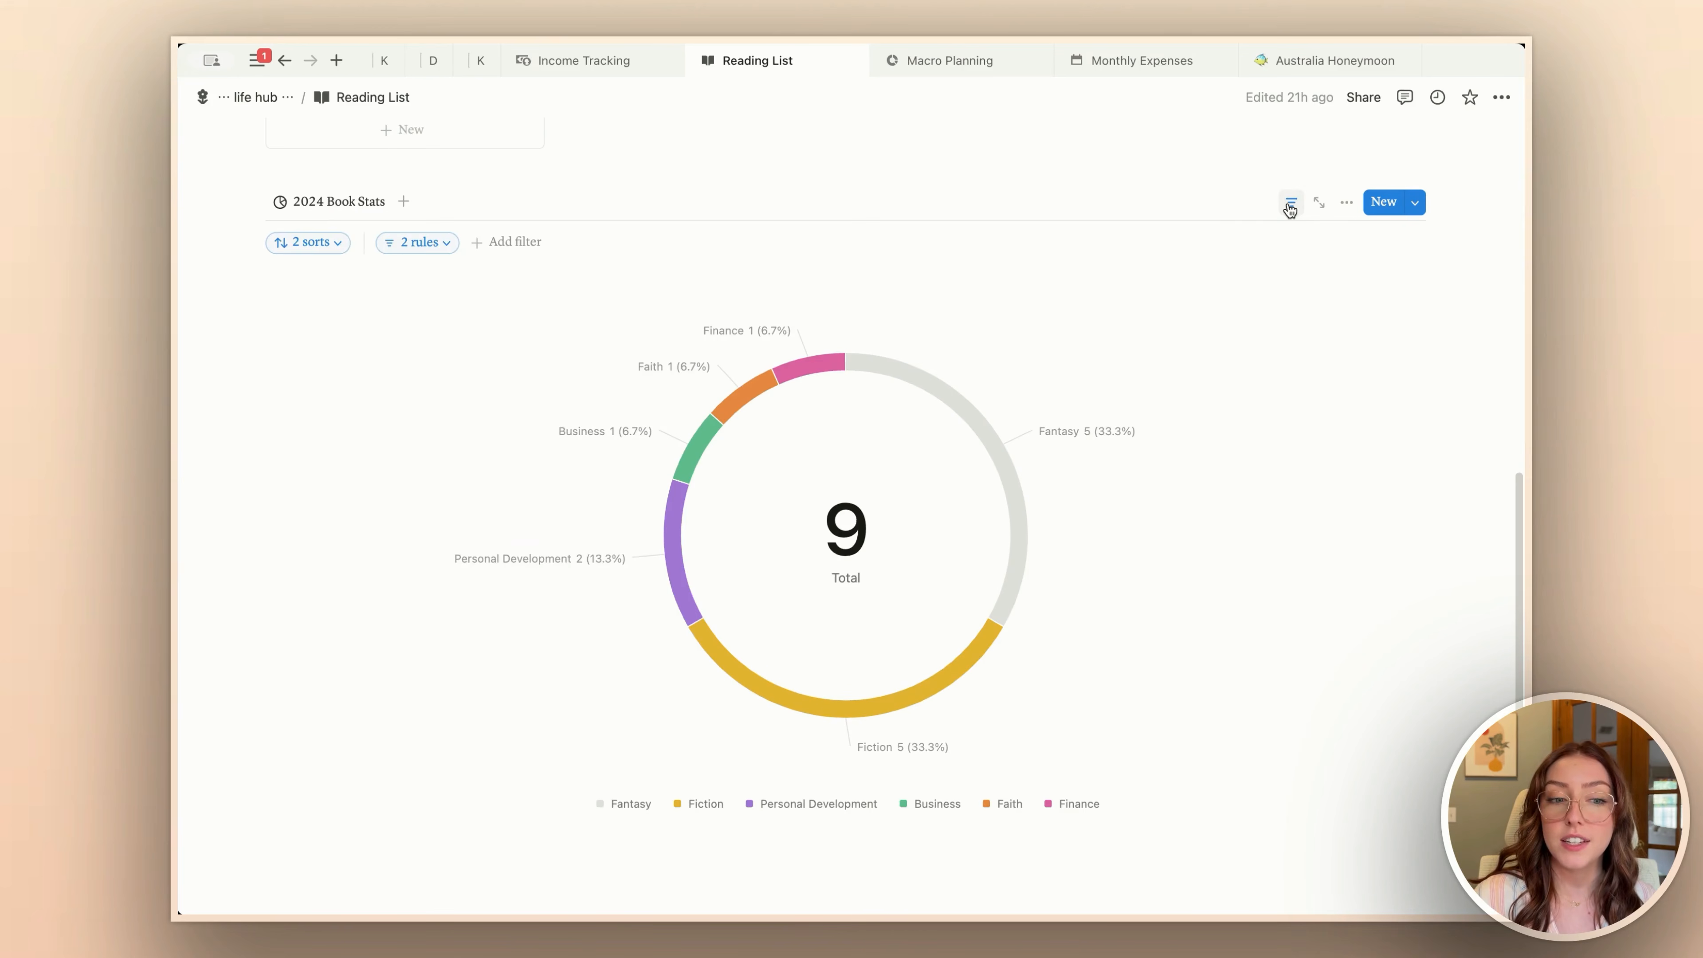
{"action": "left_click", "coordinate": [446, 247]}
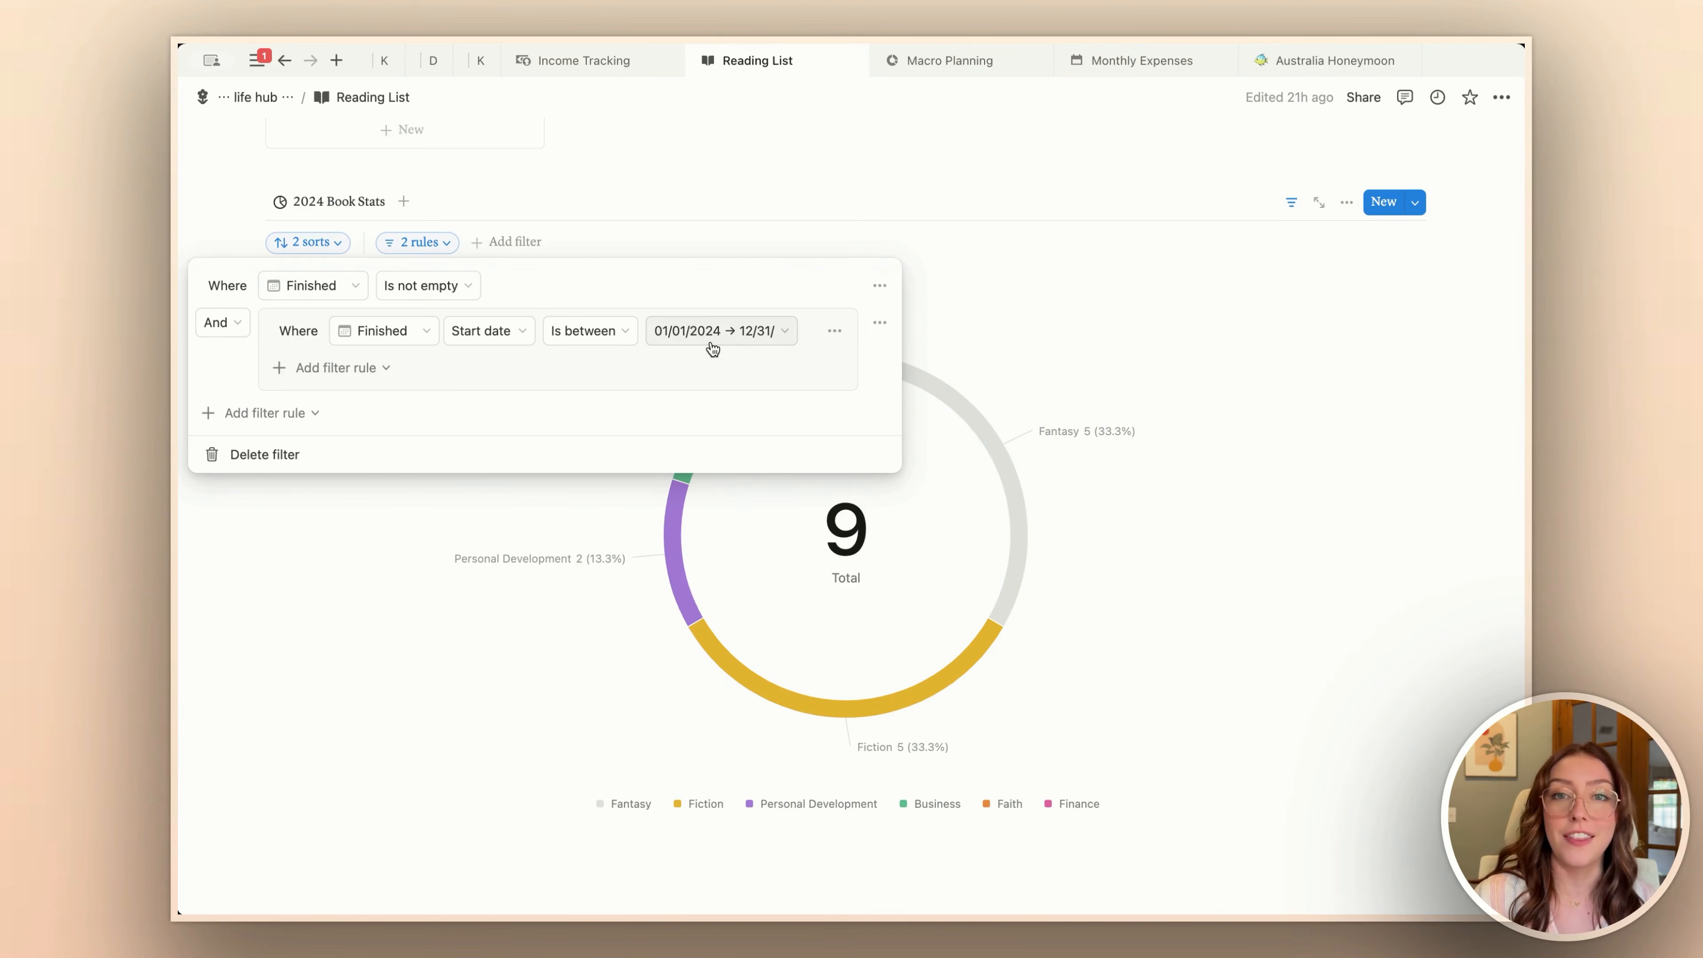
{"action": "left_click", "coordinate": [1133, 428]}
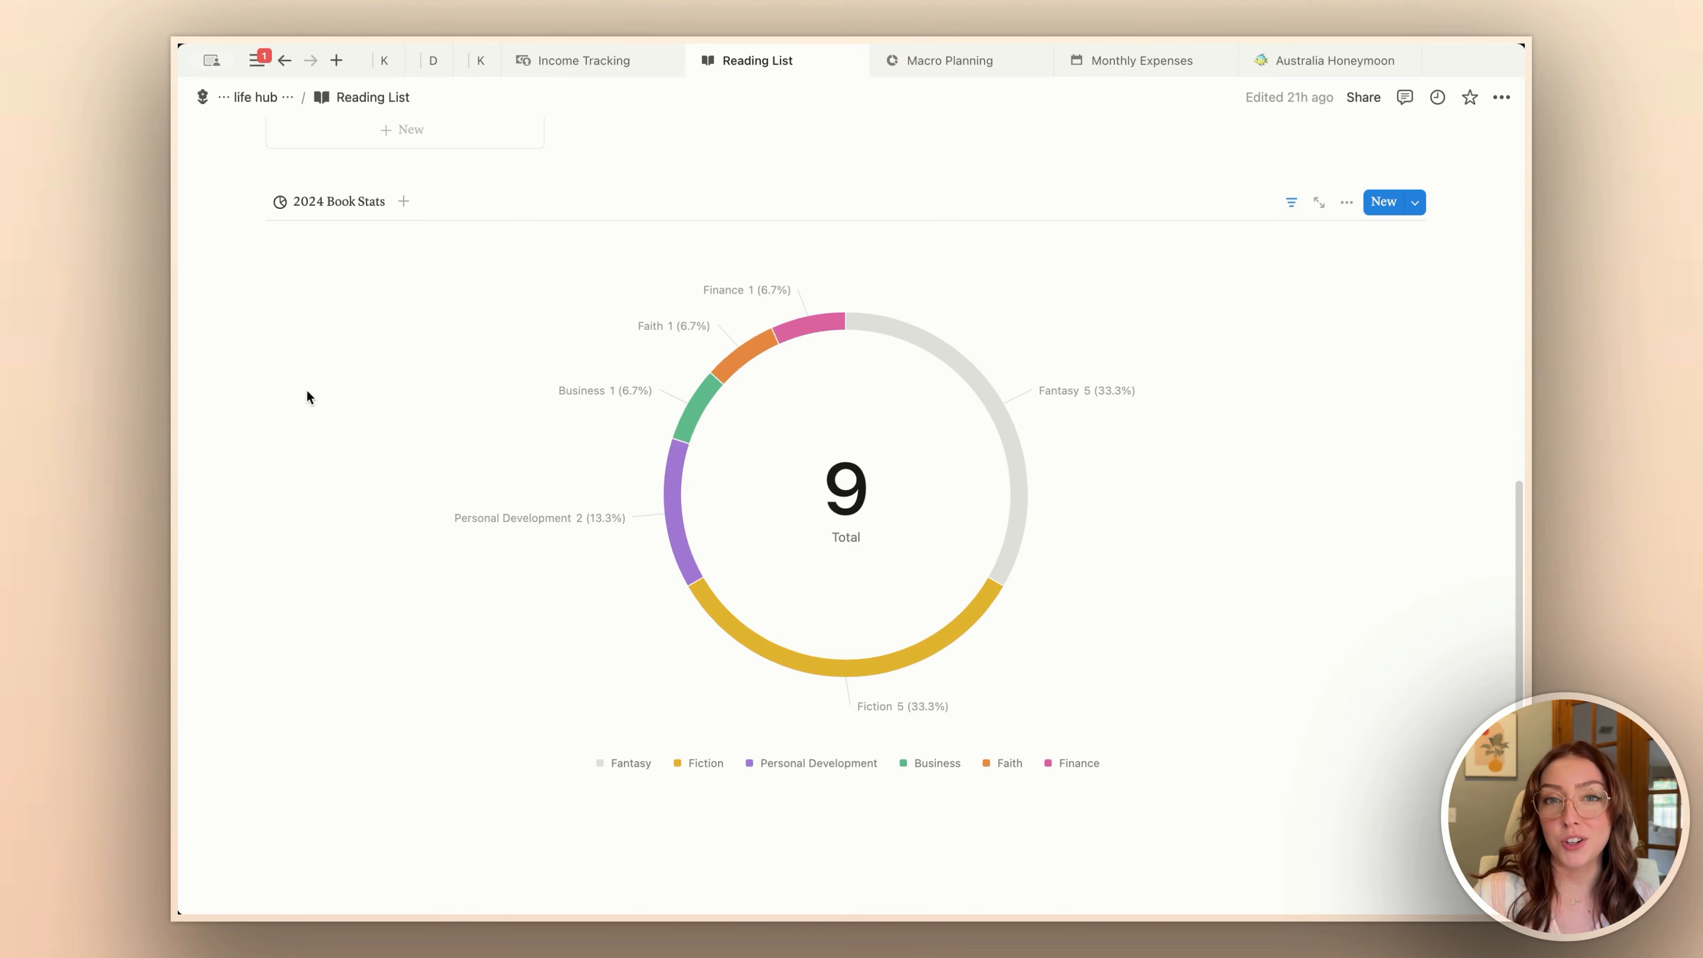
Step: Duplicate the 2024 Book Stats chart view and name the copy "play around"
{"action": "scroll", "coordinate": [306, 396], "scroll_direction": "down", "scroll_amount": 1}
{"action": "left_click", "coordinate": [350, 188]}
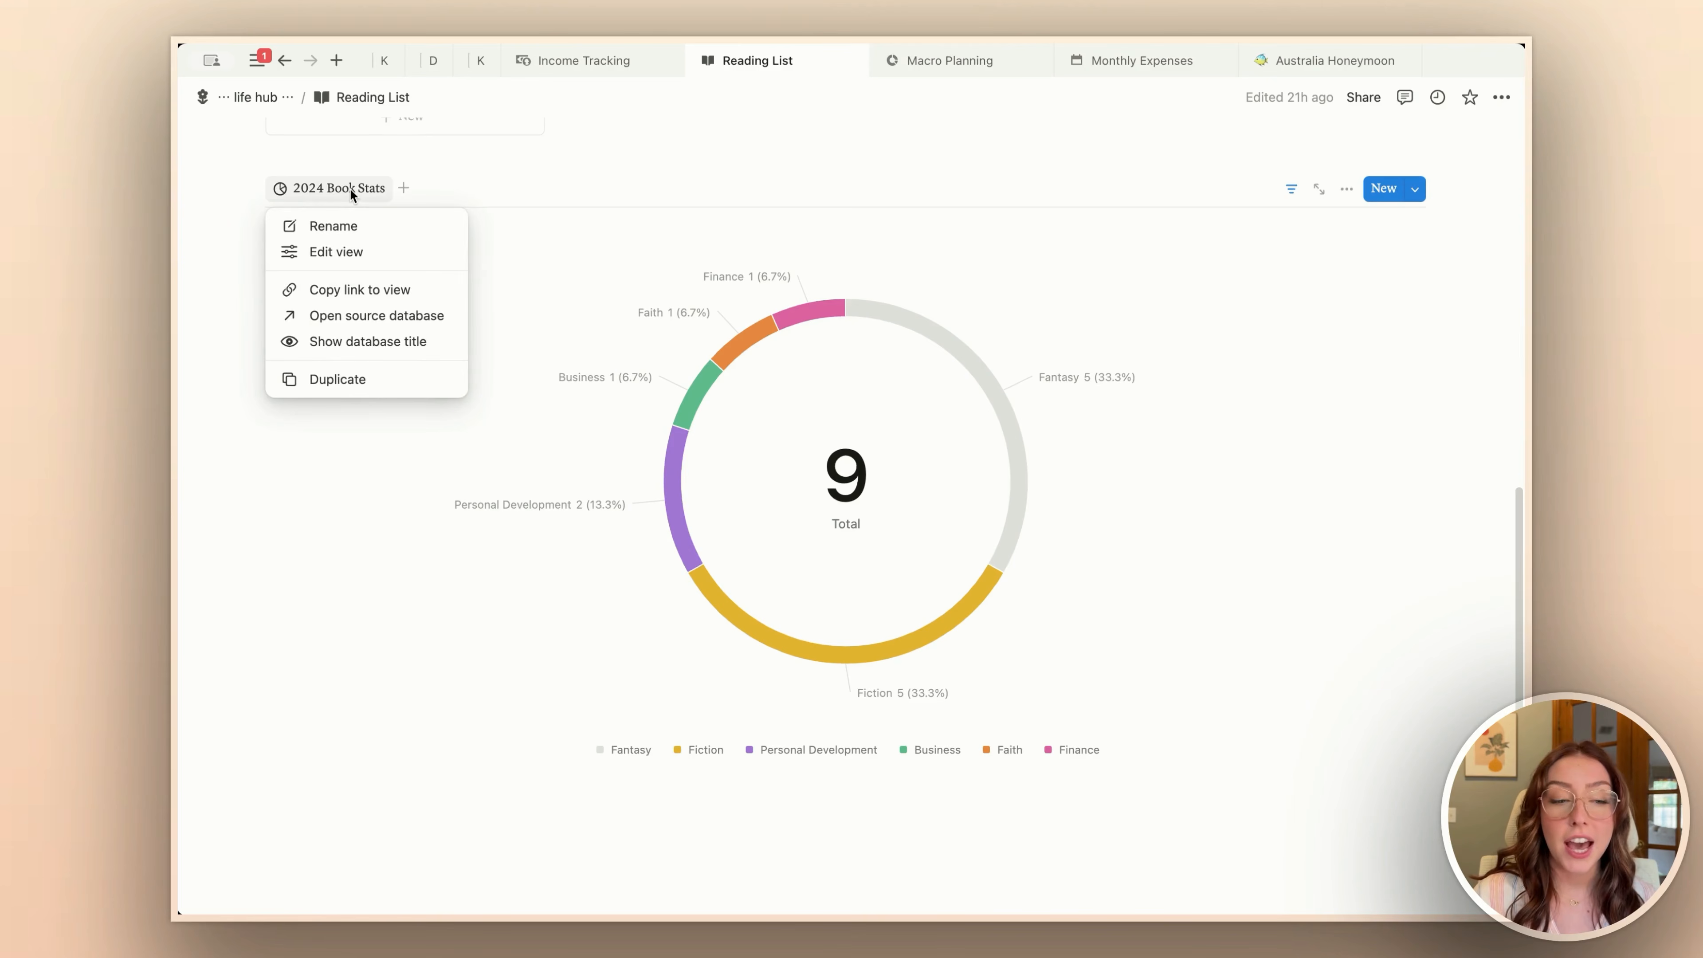
{"action": "left_click", "coordinate": [337, 379]}
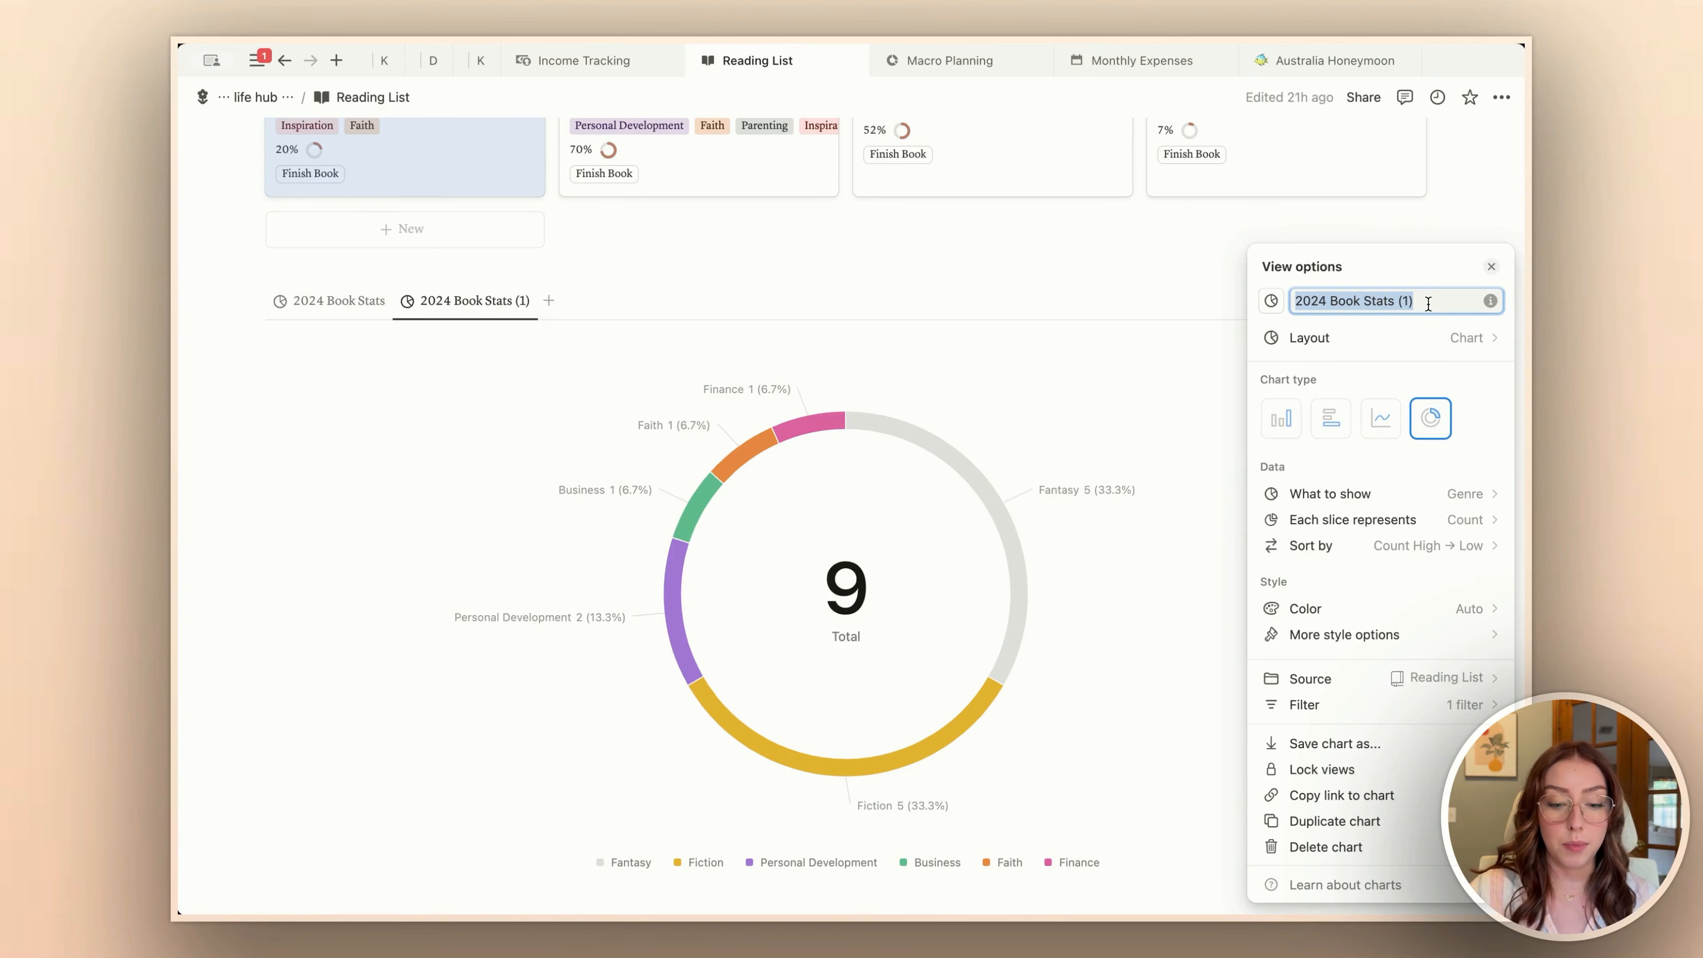
{"action": "type", "text": "play around"}
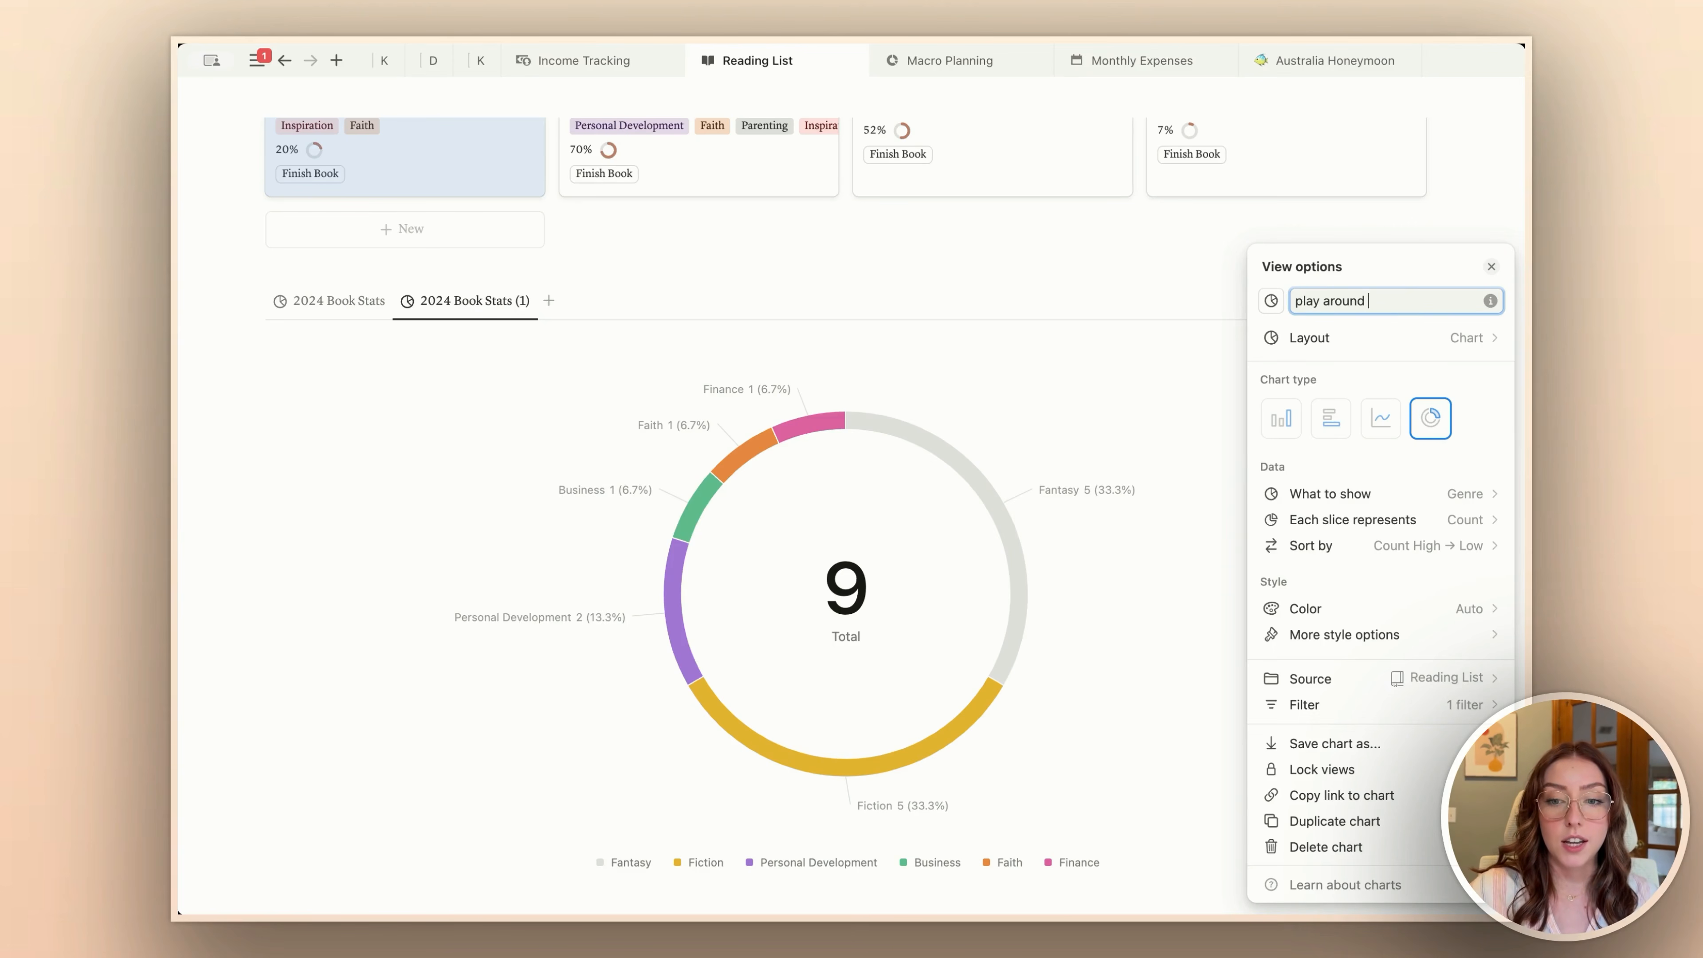
{"action": "left_click", "coordinate": [655, 295]}
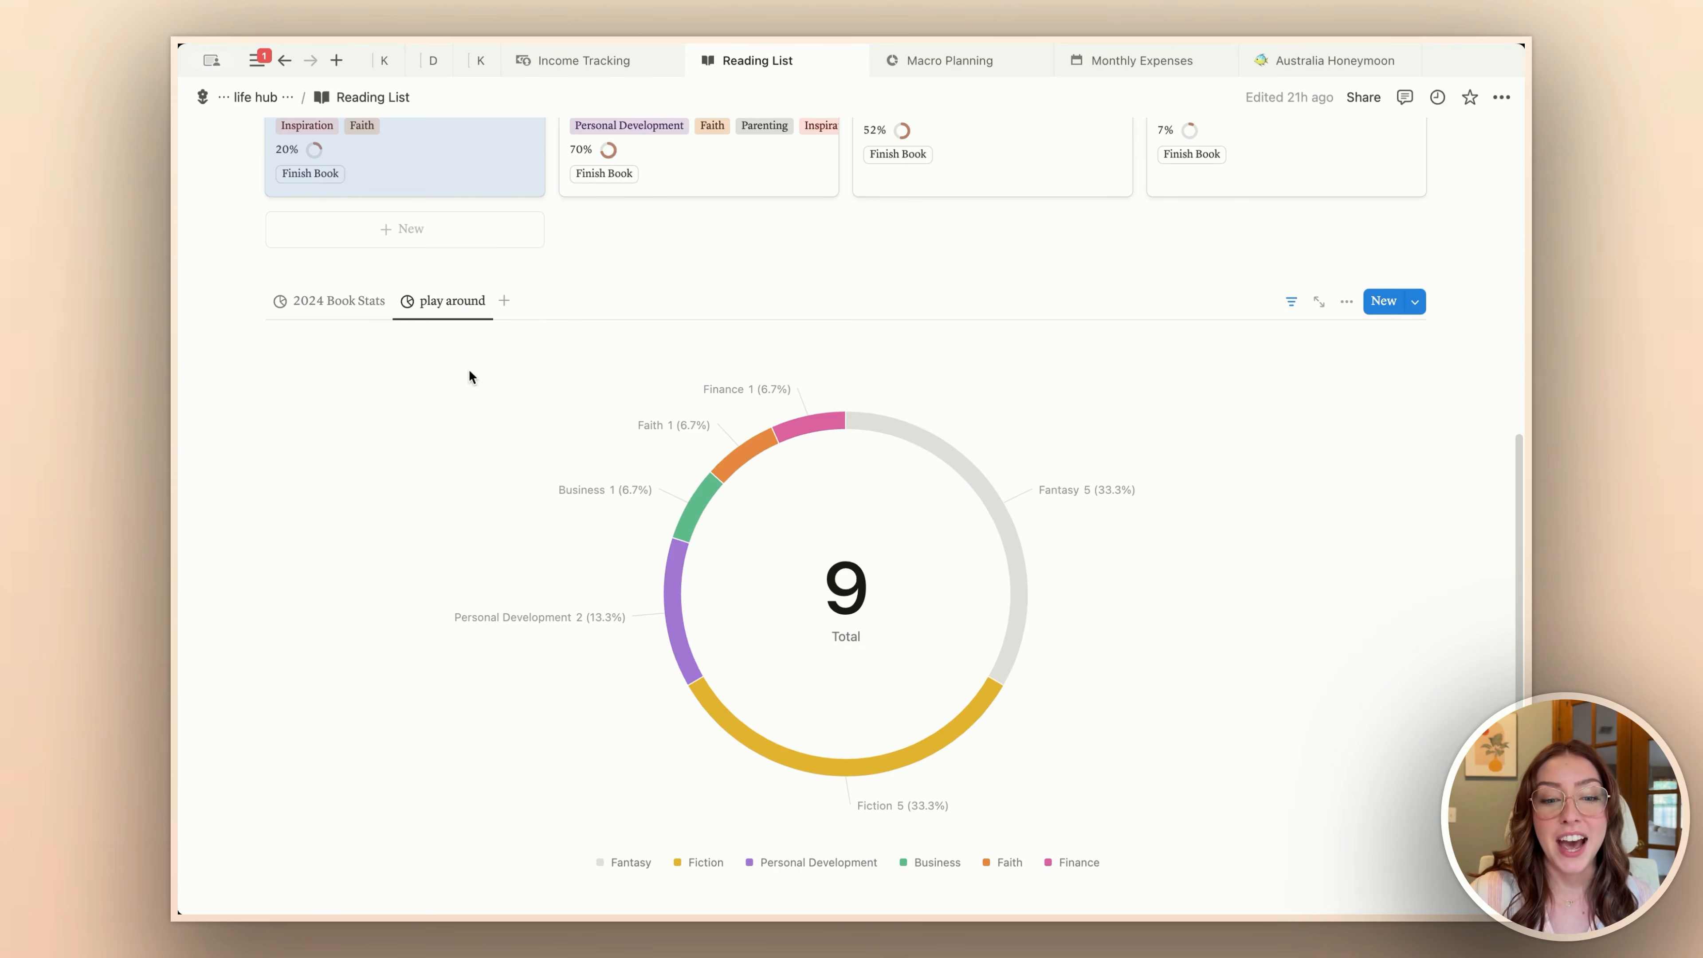
Step: Change the play around view's chart type to a vertical bar chart
{"action": "scroll", "coordinate": [469, 376], "scroll_direction": "down", "scroll_amount": 3}
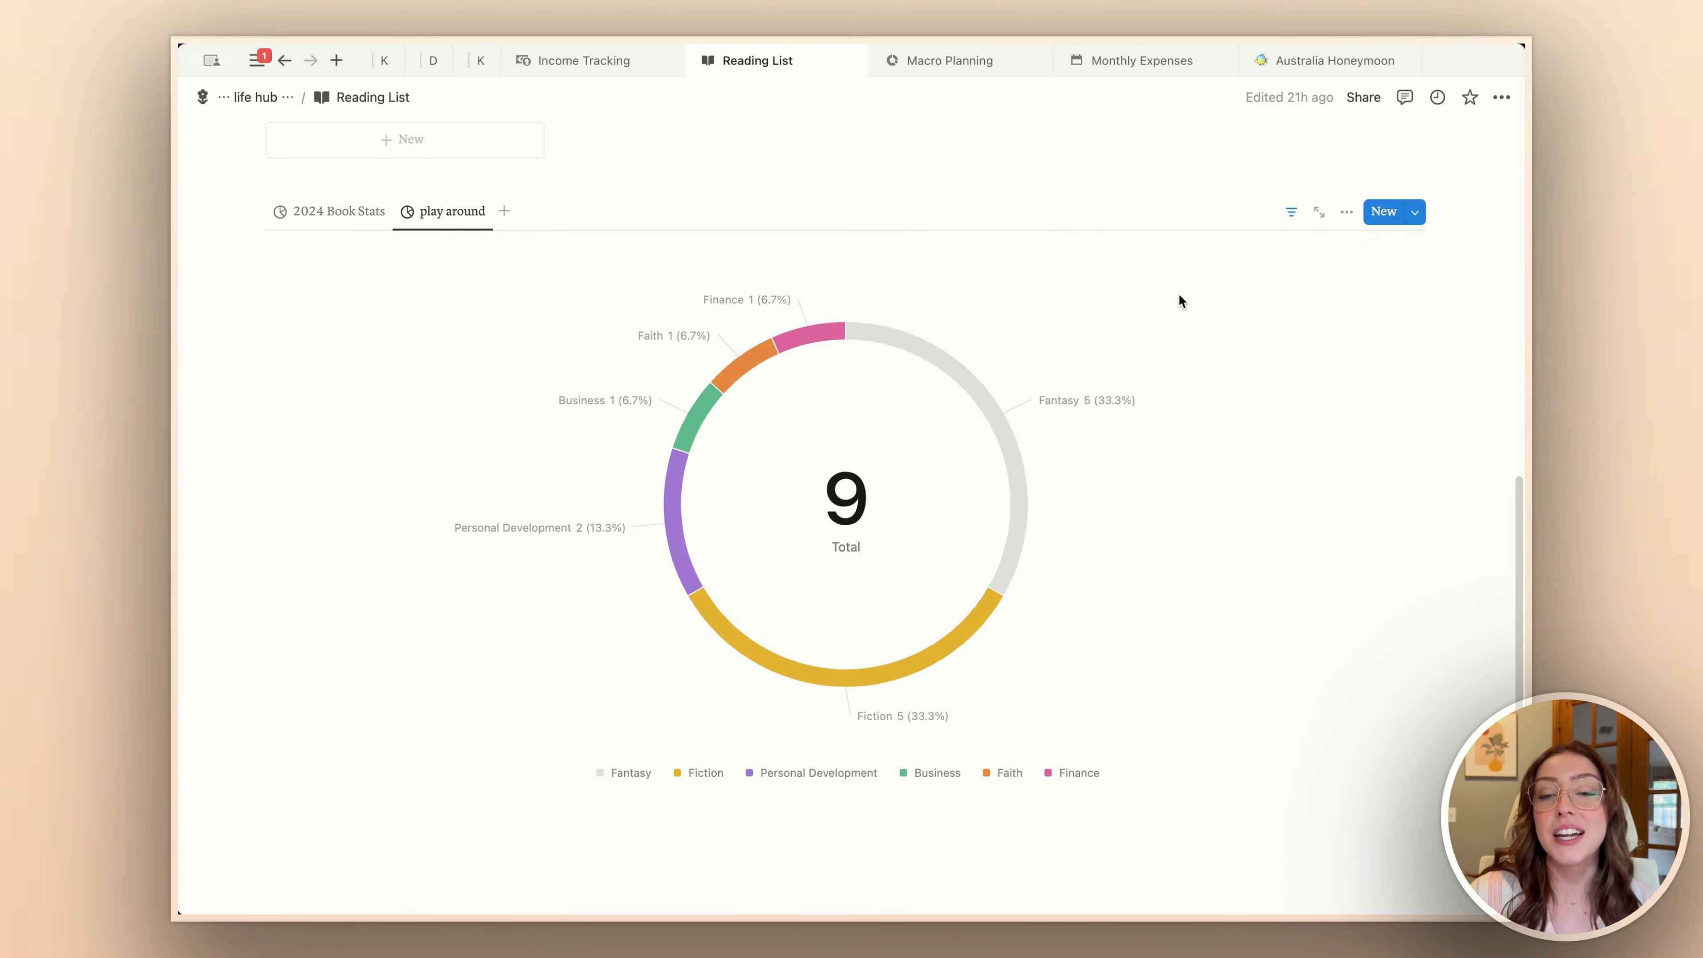
{"action": "left_click", "coordinate": [1346, 212]}
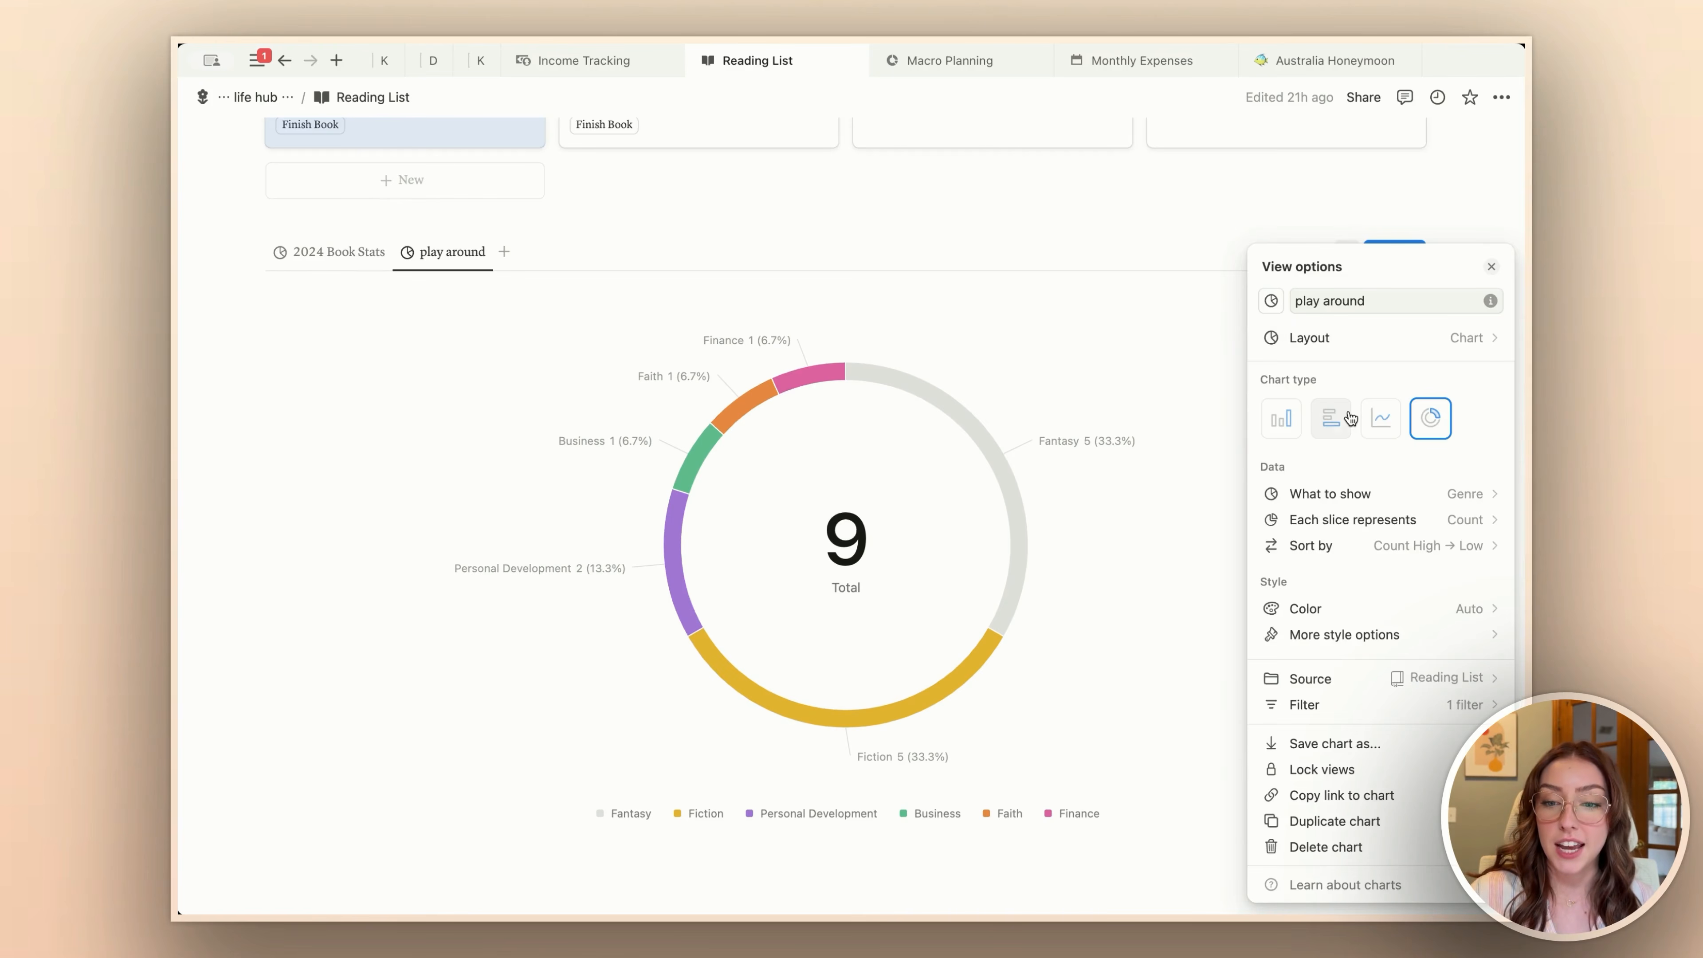
{"action": "left_click", "coordinate": [1282, 419]}
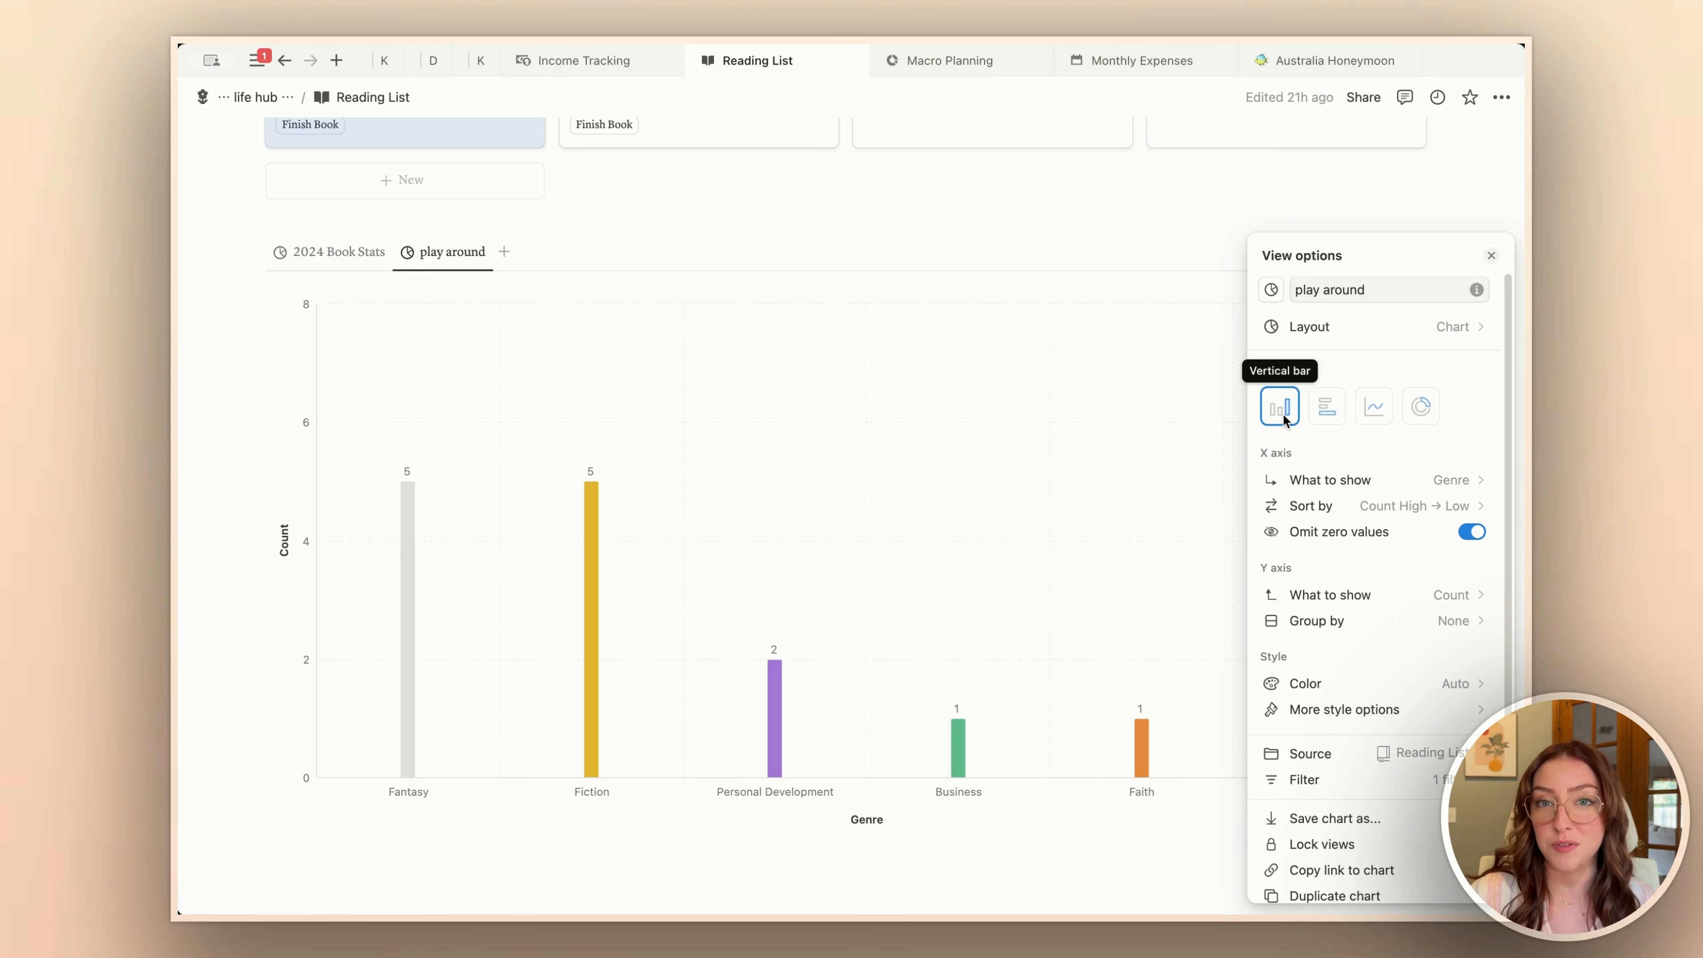
Step: Set the X axis of the play around bar chart to show Rating
{"action": "scroll", "coordinate": [1054, 483], "scroll_direction": "down", "scroll_amount": 1}
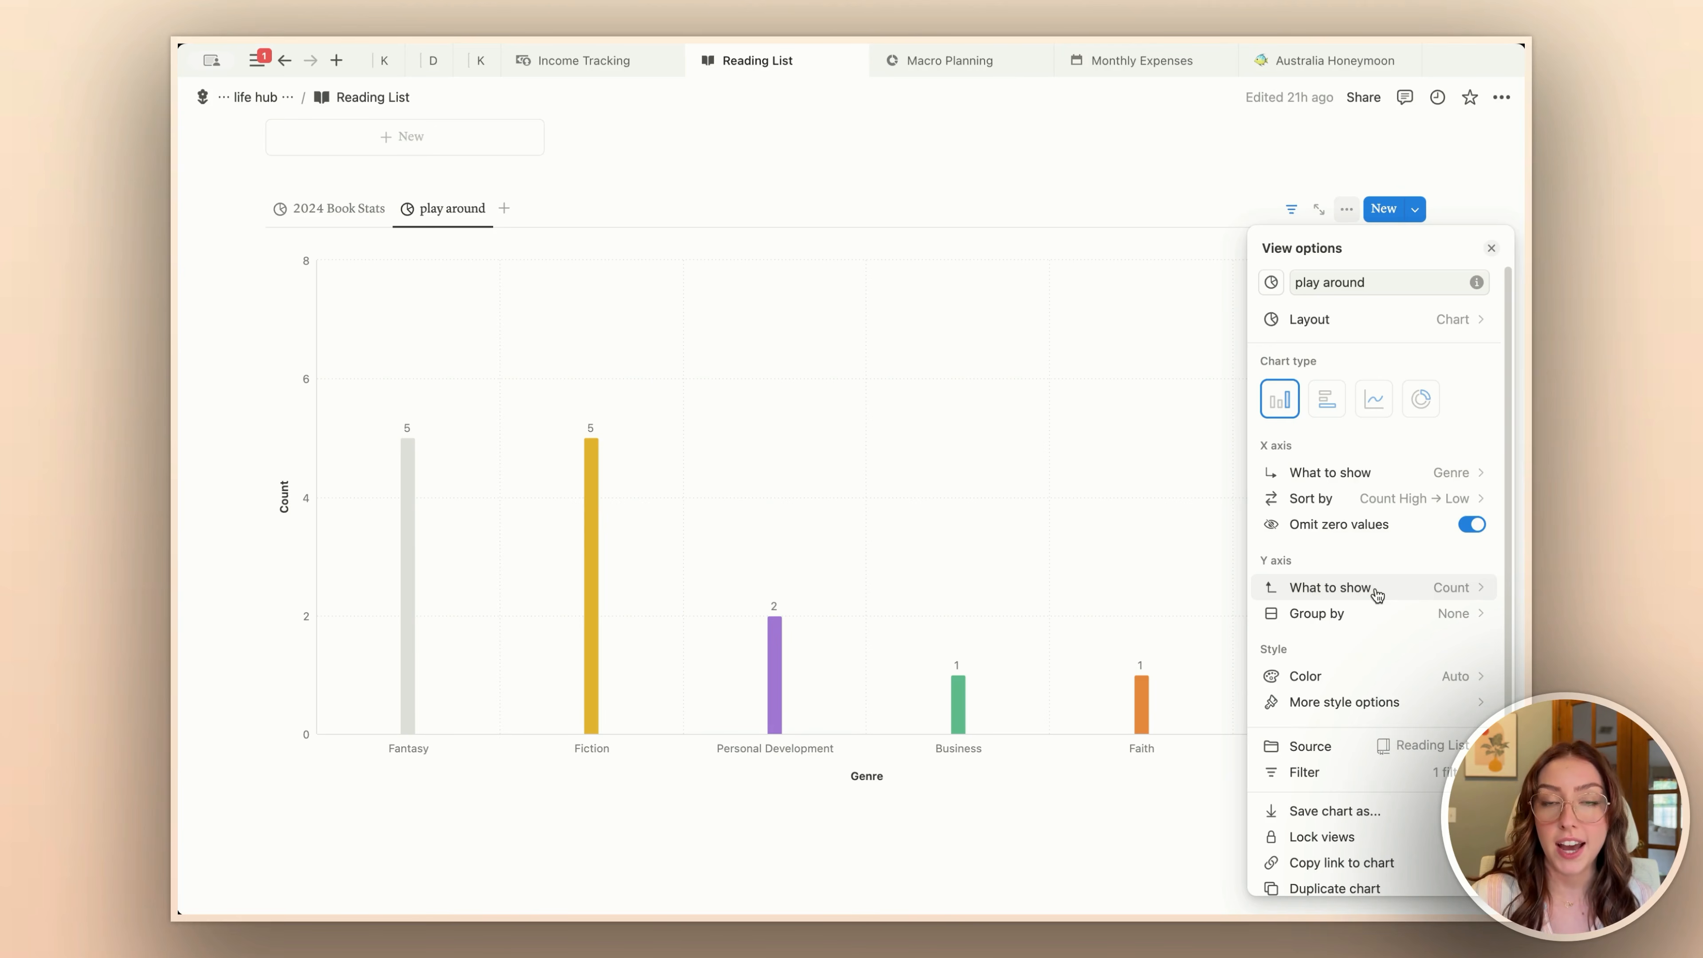
{"action": "left_click", "coordinate": [1462, 473]}
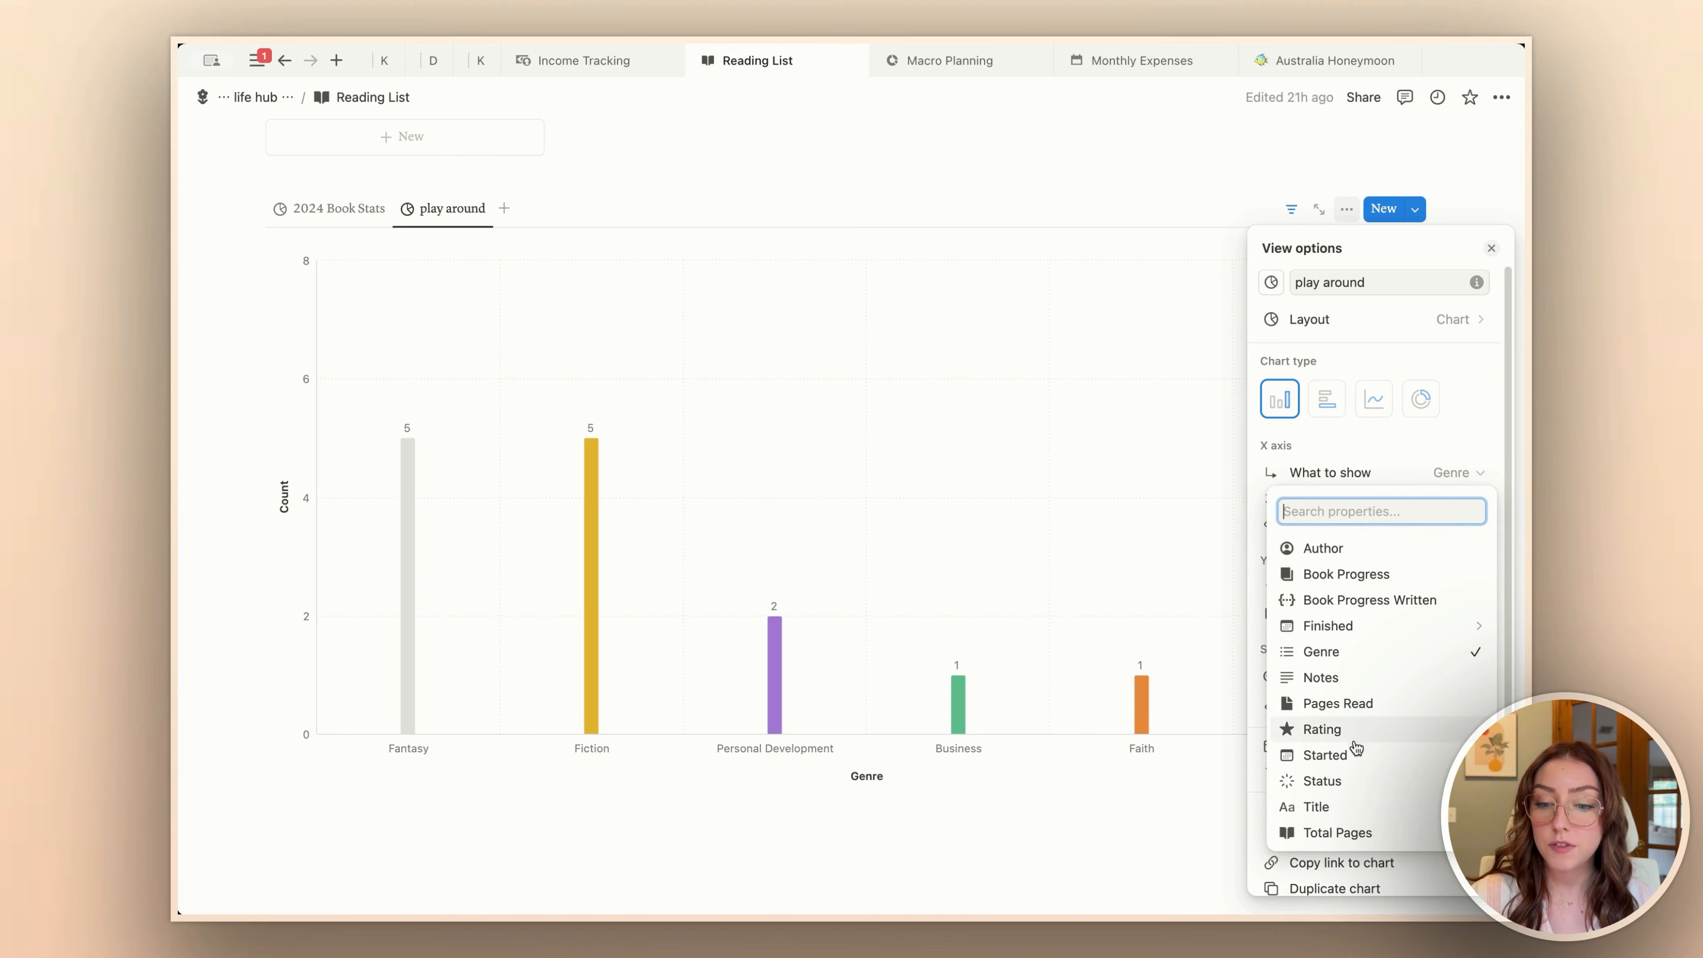
{"action": "left_click", "coordinate": [1348, 729]}
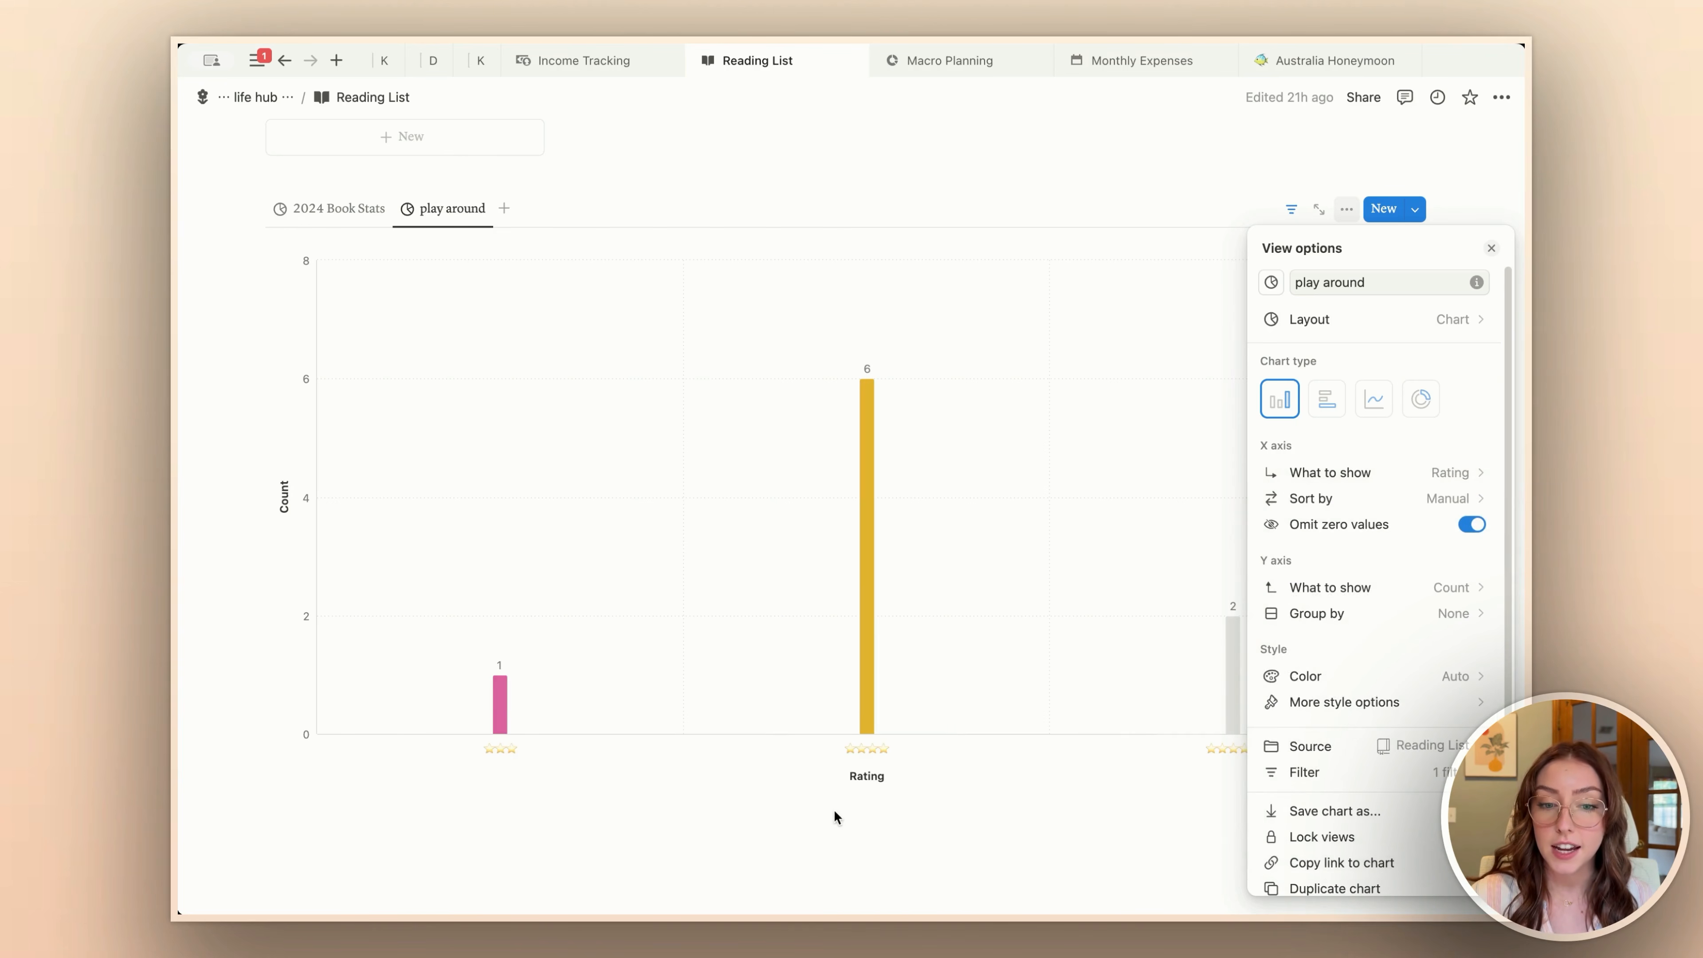
{"action": "left_click", "coordinate": [626, 801]}
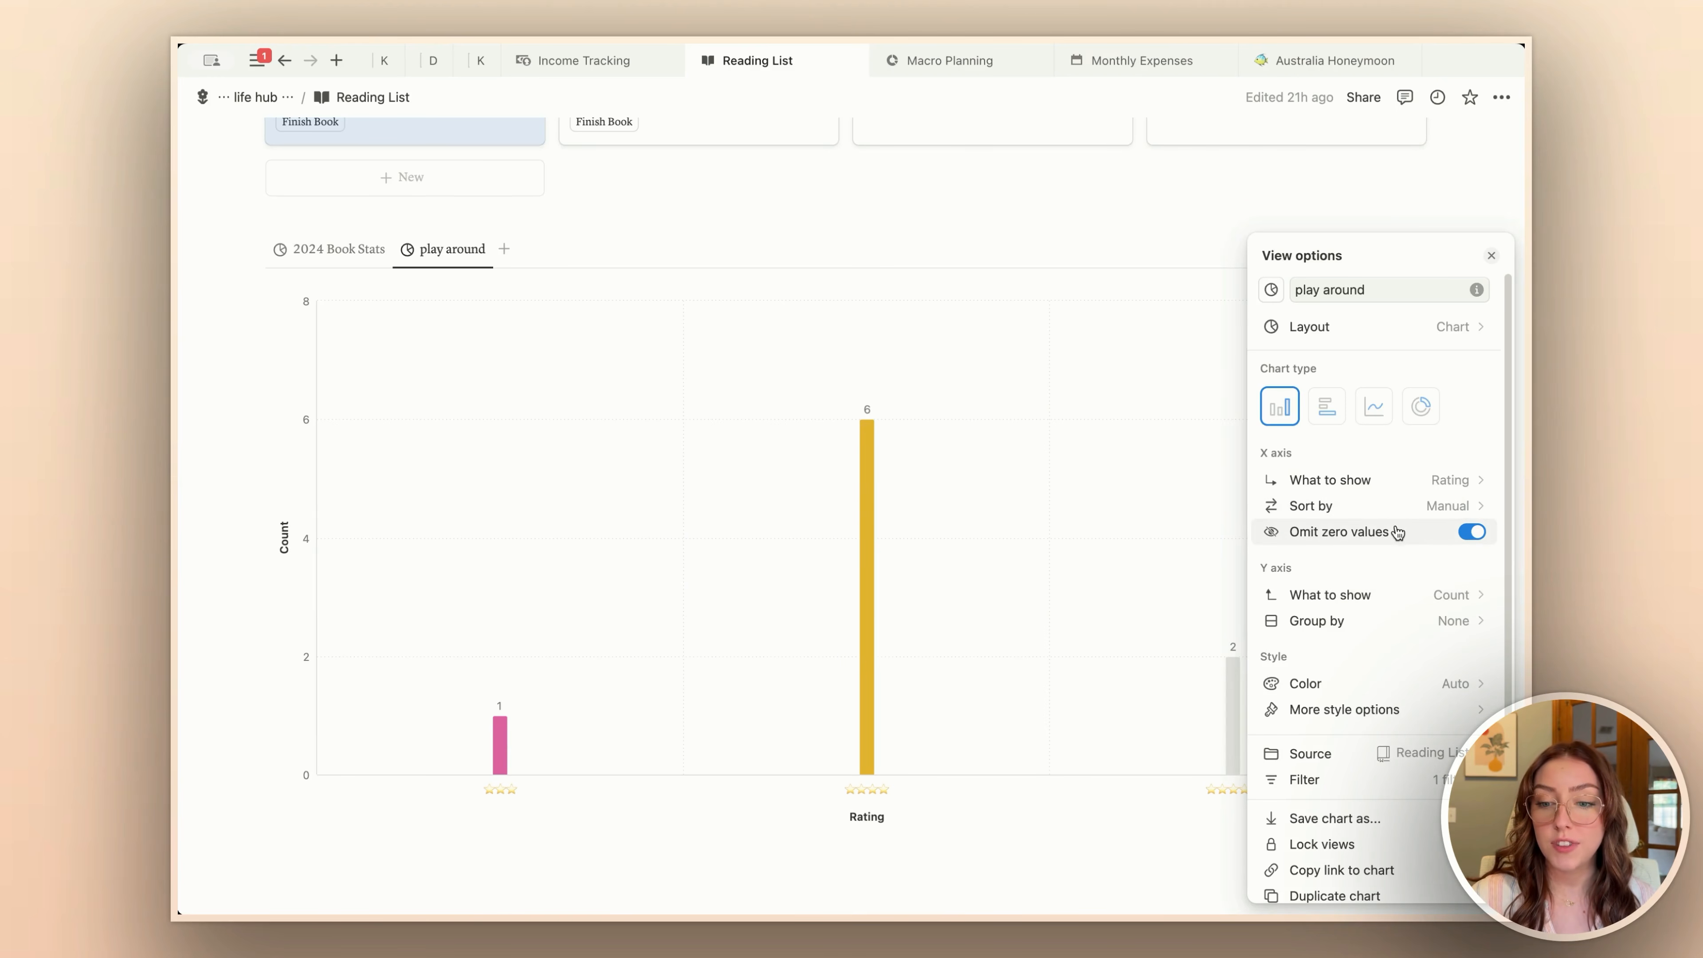
Step: Toggle the omission of zero values on the X axis to compare both states, leaving it off
{"action": "left_click", "coordinate": [1470, 534]}
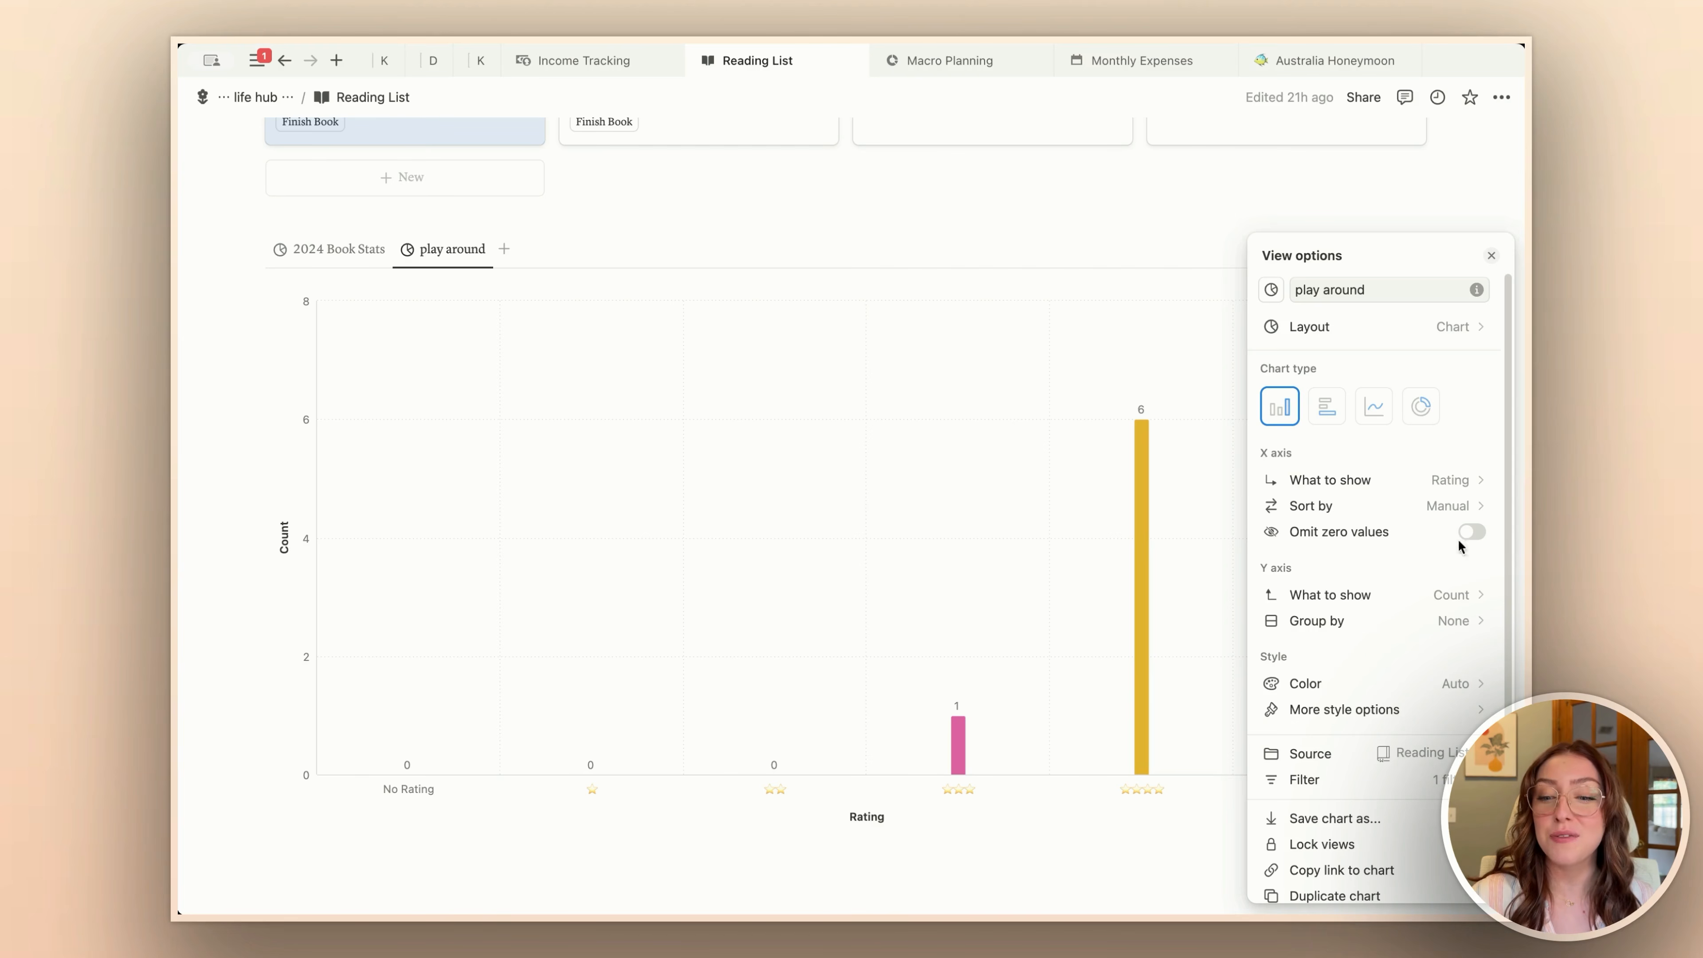
{"action": "left_click", "coordinate": [1471, 532]}
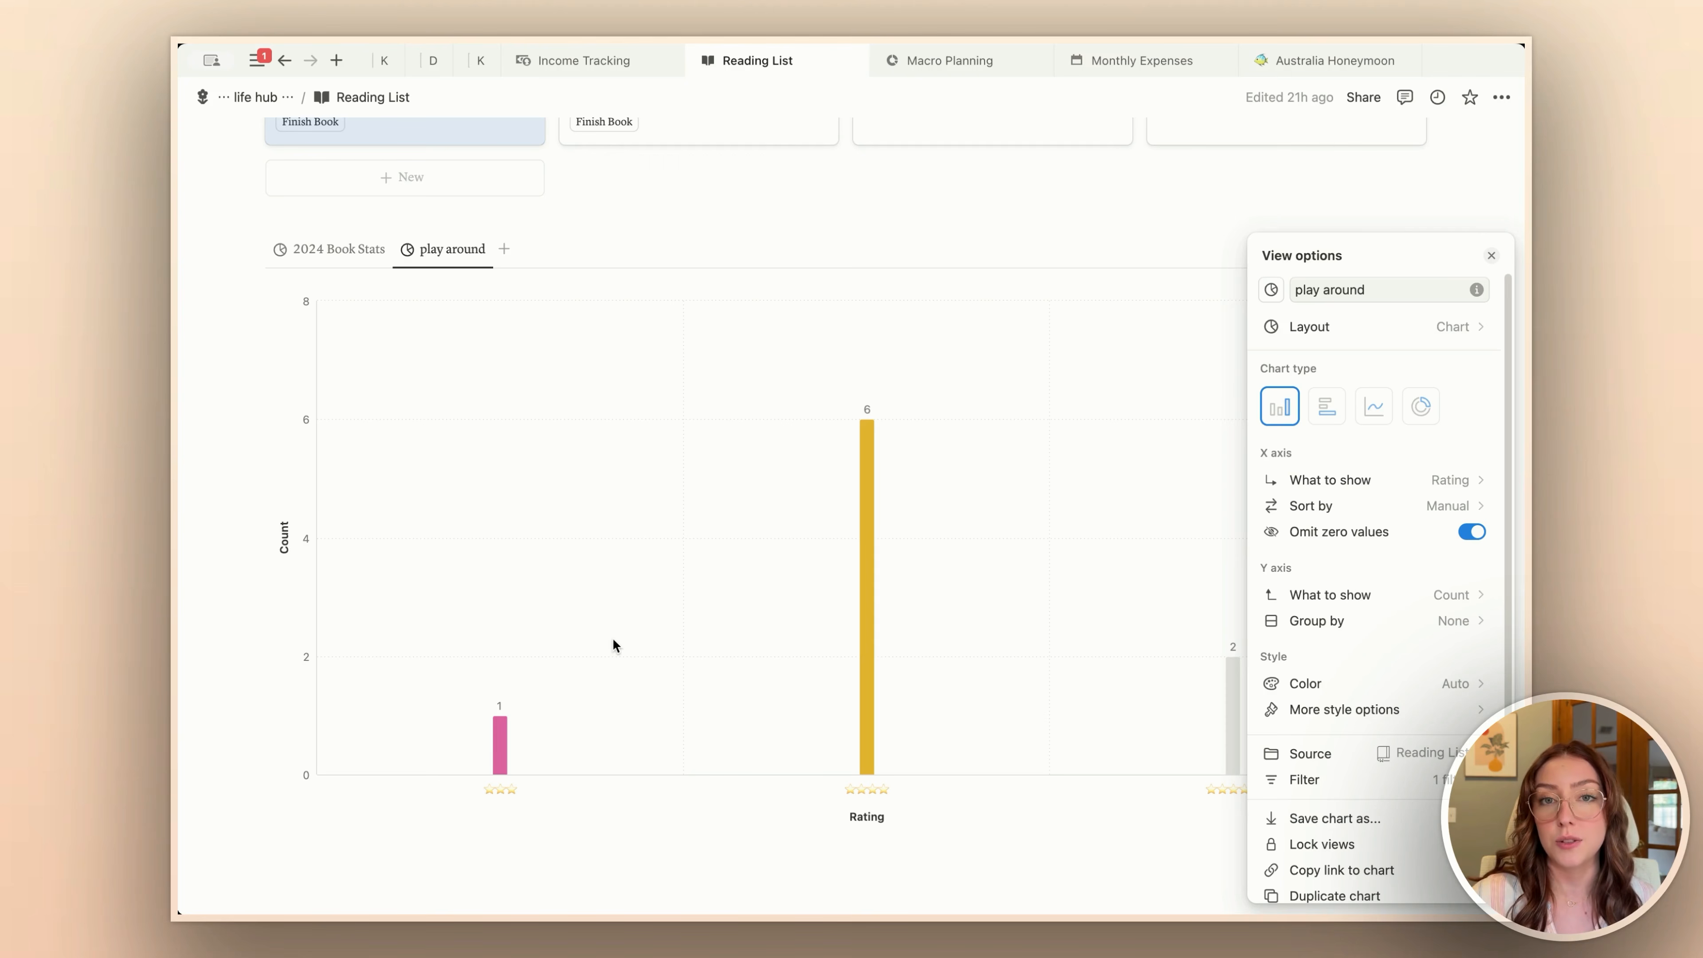
{"action": "left_click", "coordinate": [1472, 532]}
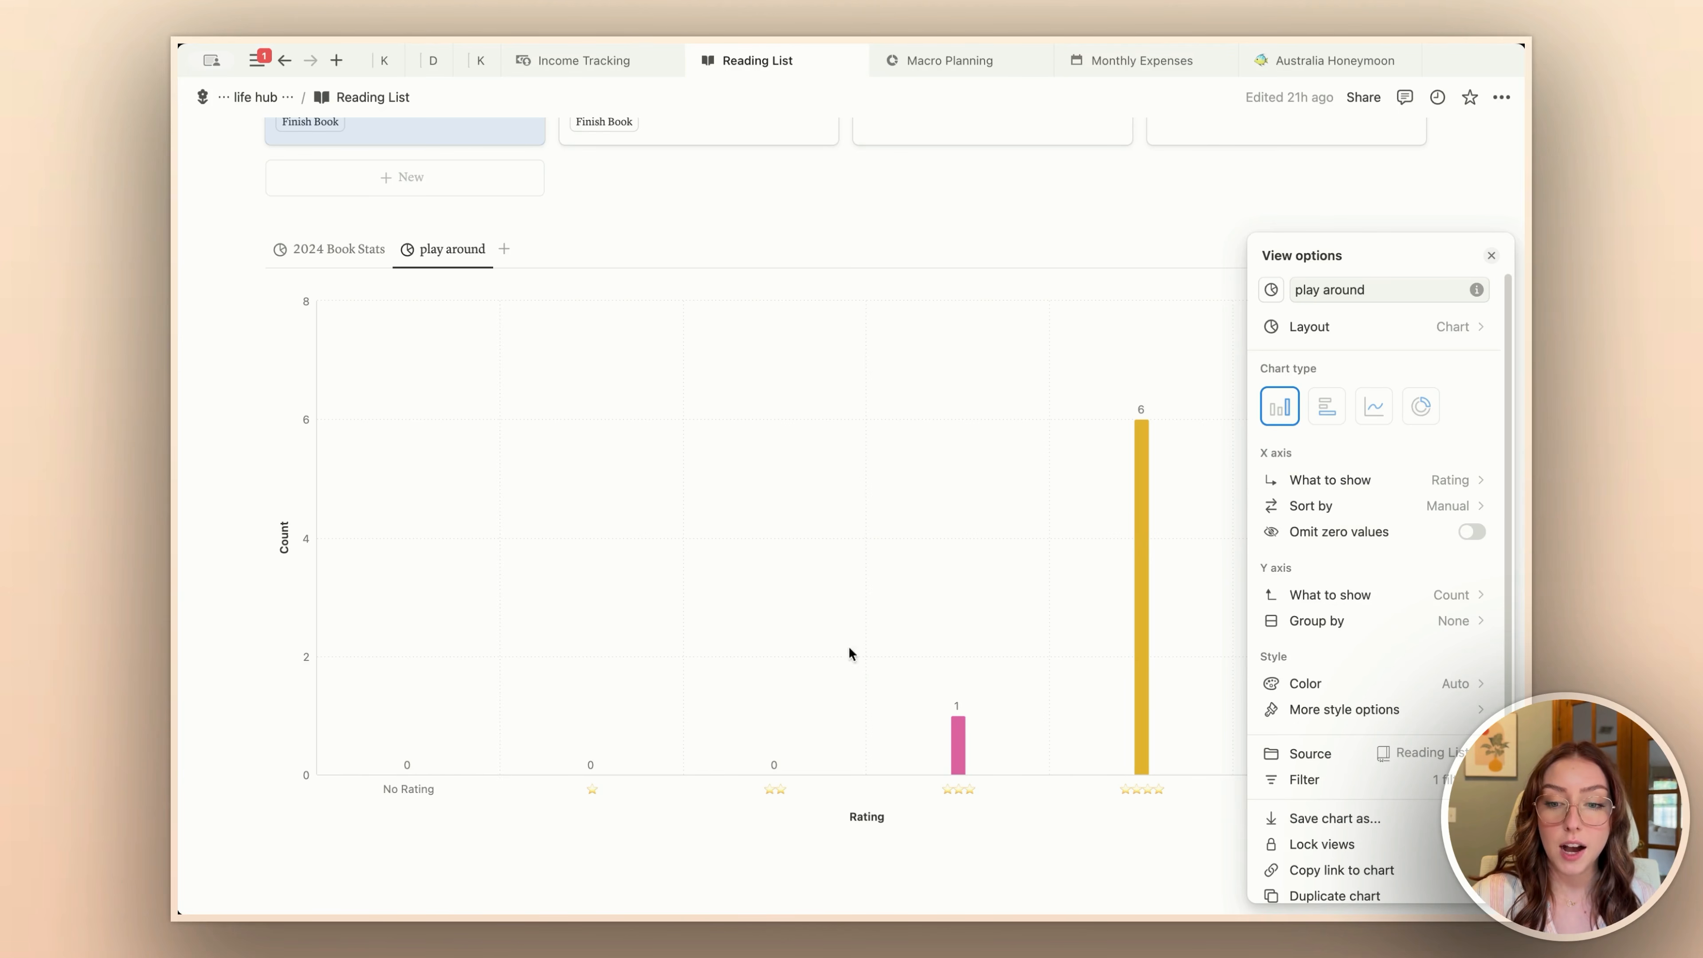
Step: Hide the No Rating group from the bar chart's X axis
{"action": "left_click", "coordinate": [1394, 510]}
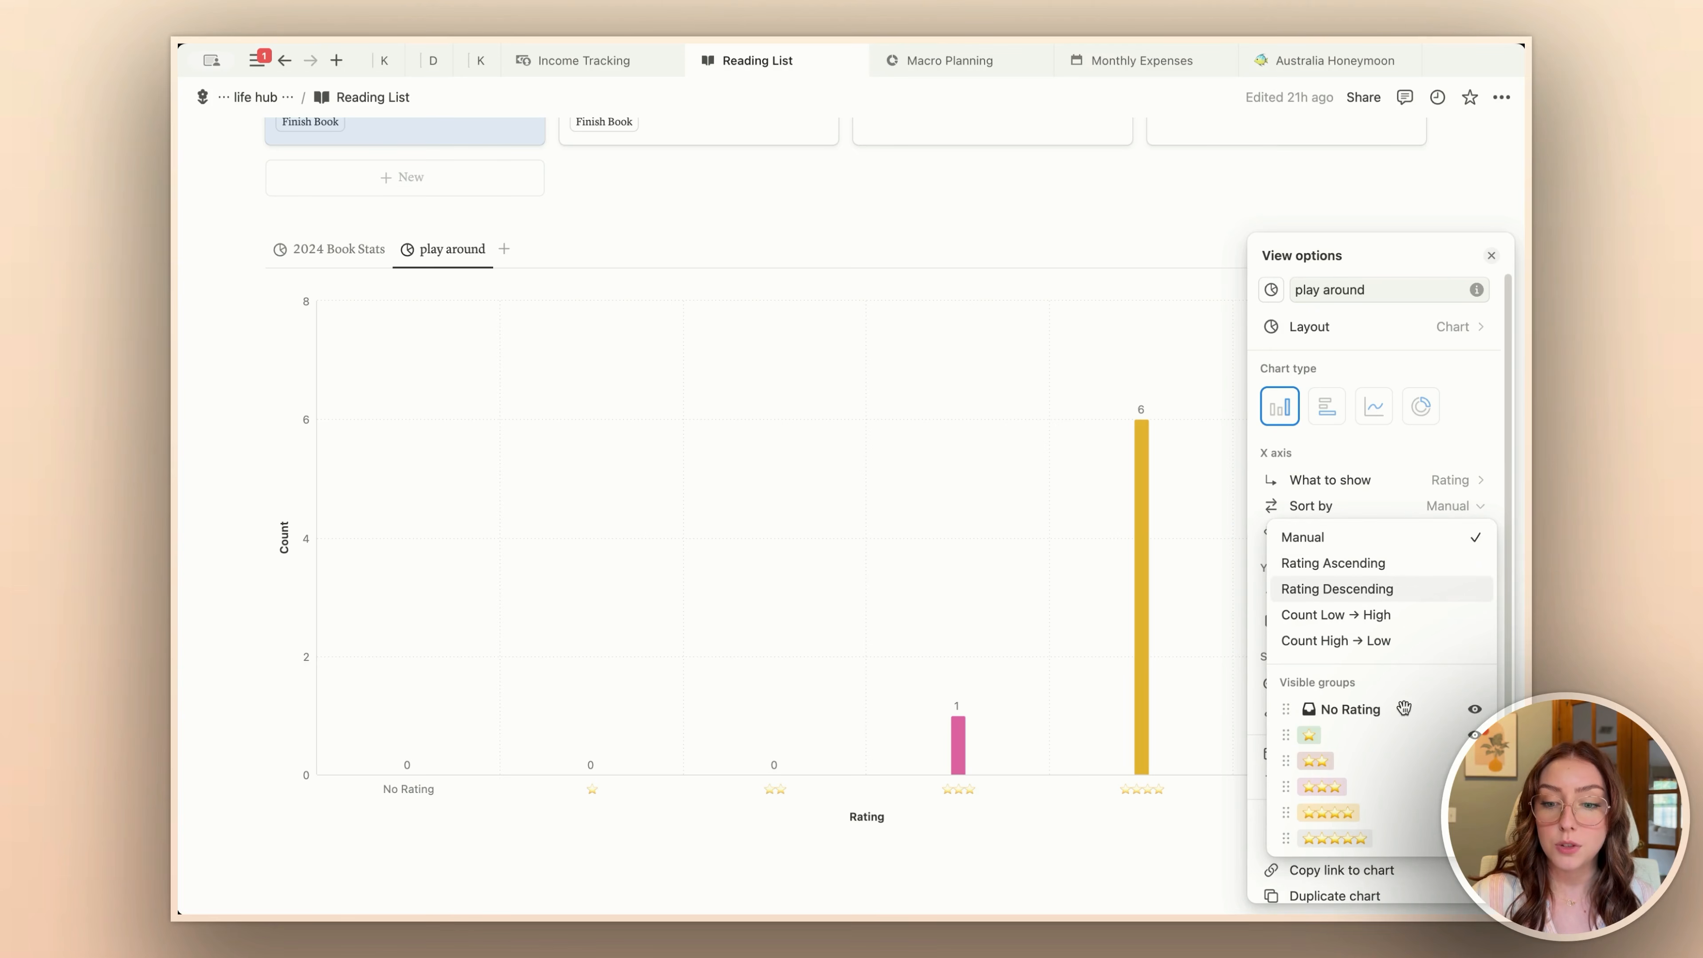
{"action": "left_click", "coordinate": [1476, 709]}
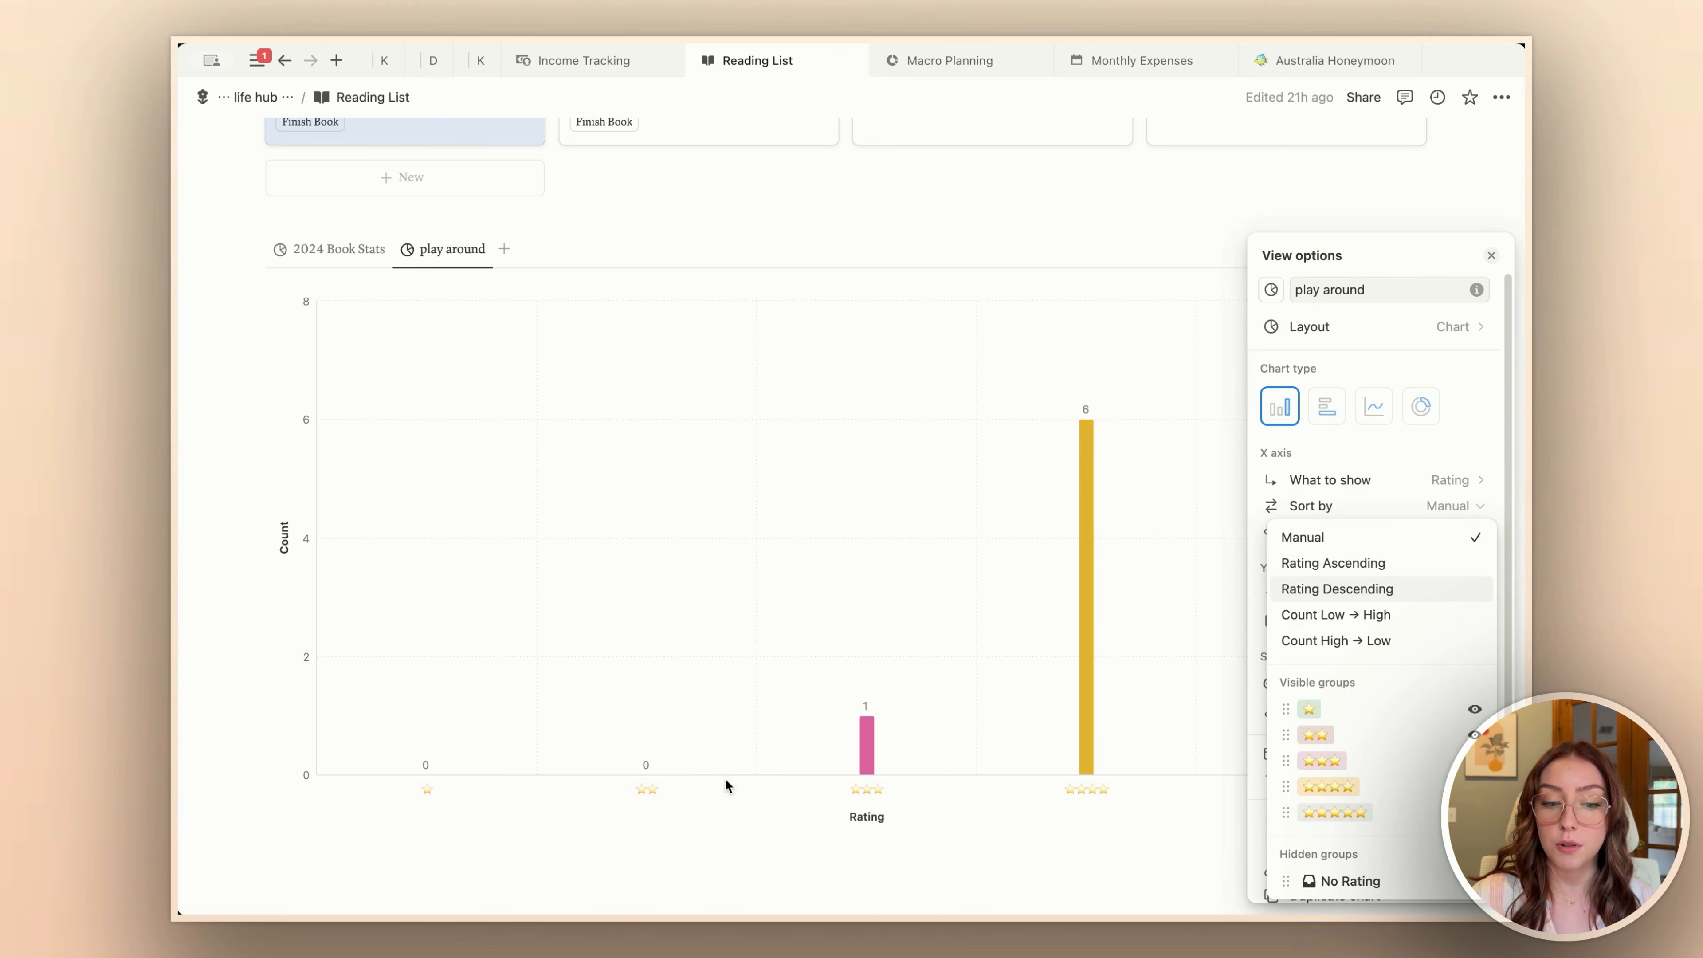
{"action": "left_click", "coordinate": [425, 792]}
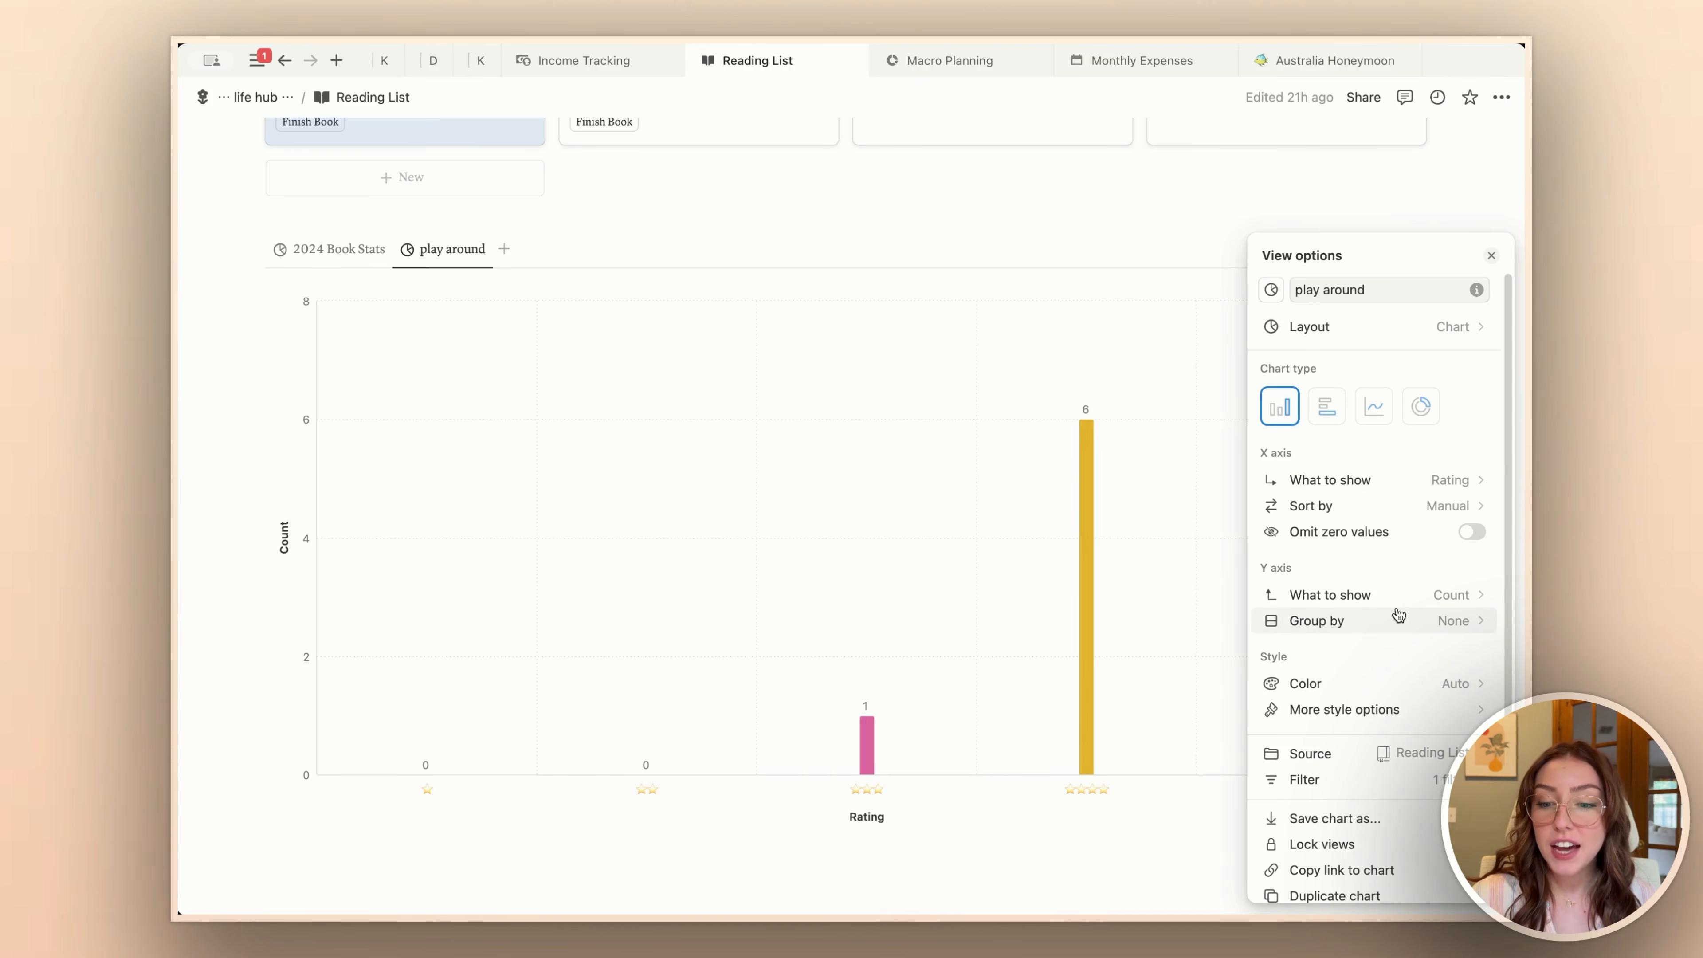
Step: Group the bar chart's Y axis by Genre, keeping zero values included on the X axis
{"action": "left_click", "coordinate": [1345, 624]}
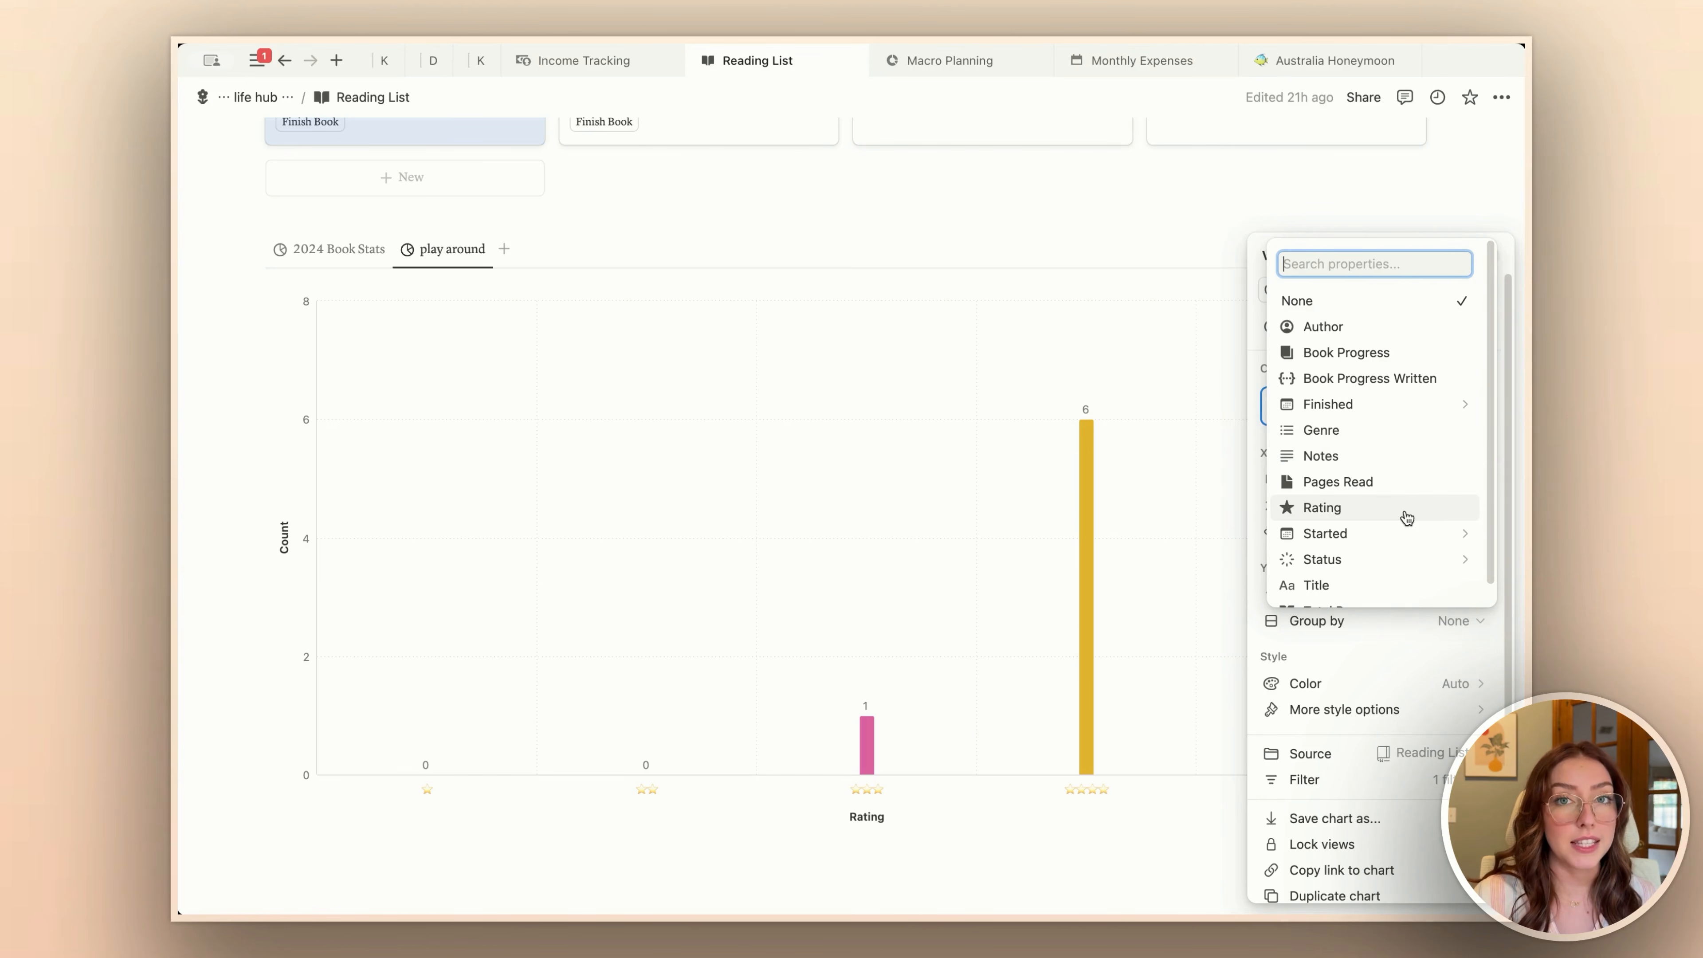
{"action": "left_click", "coordinate": [1338, 440]}
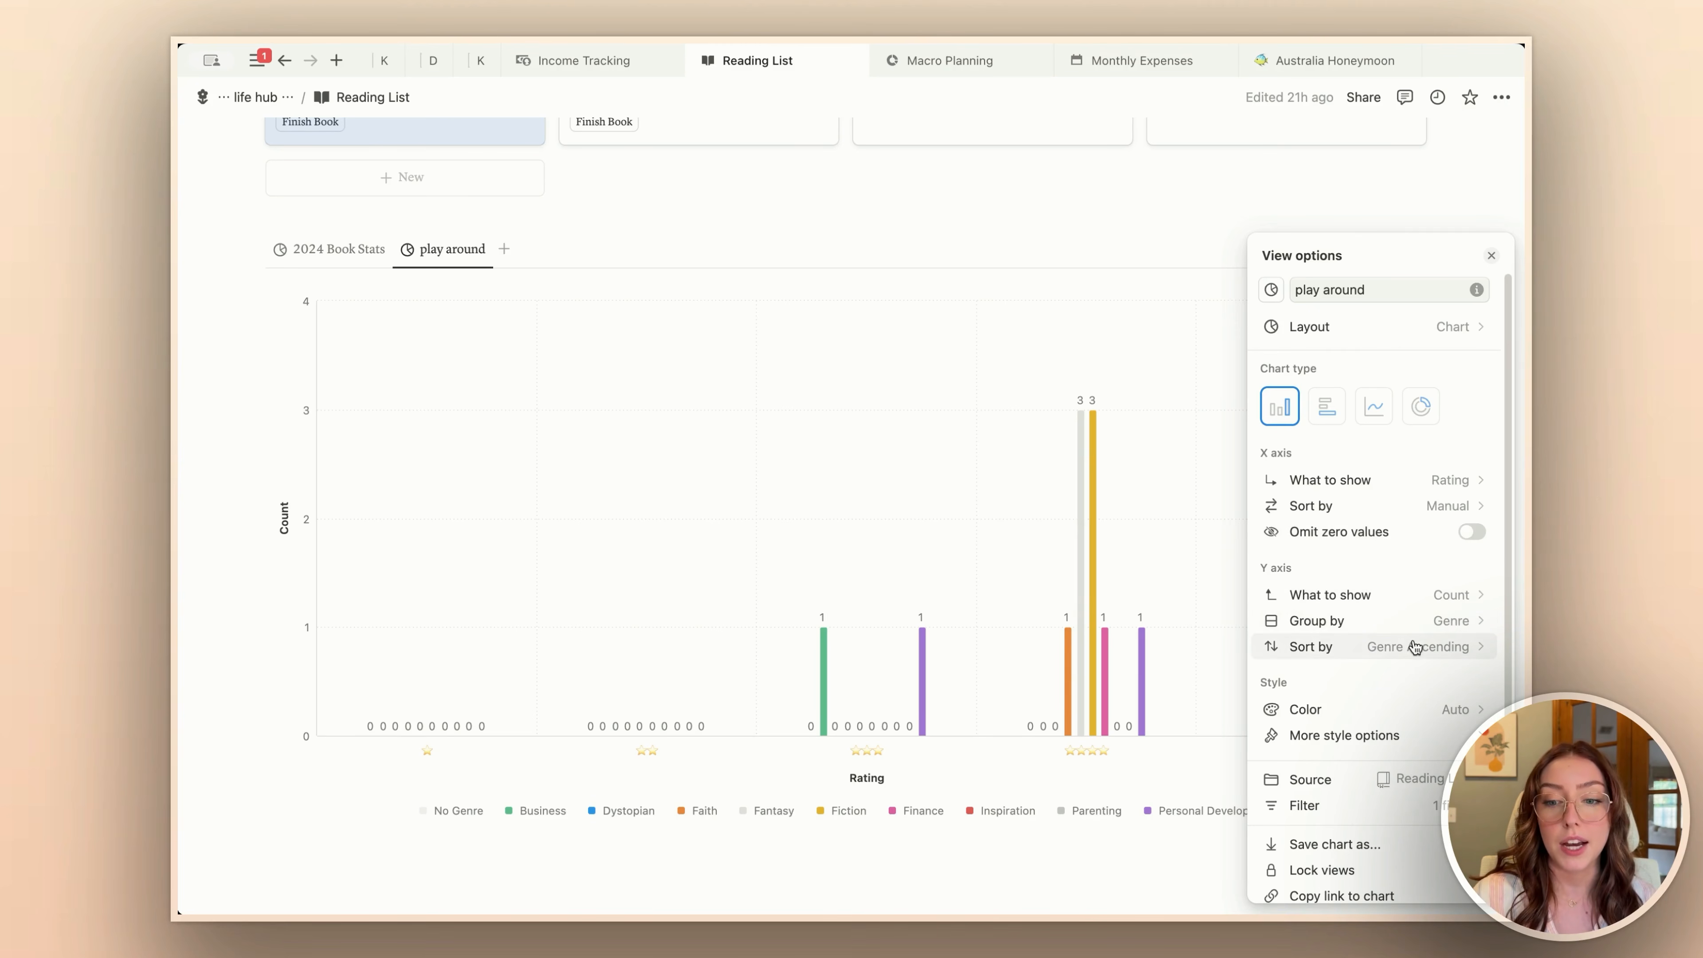
{"action": "left_click", "coordinate": [1473, 534]}
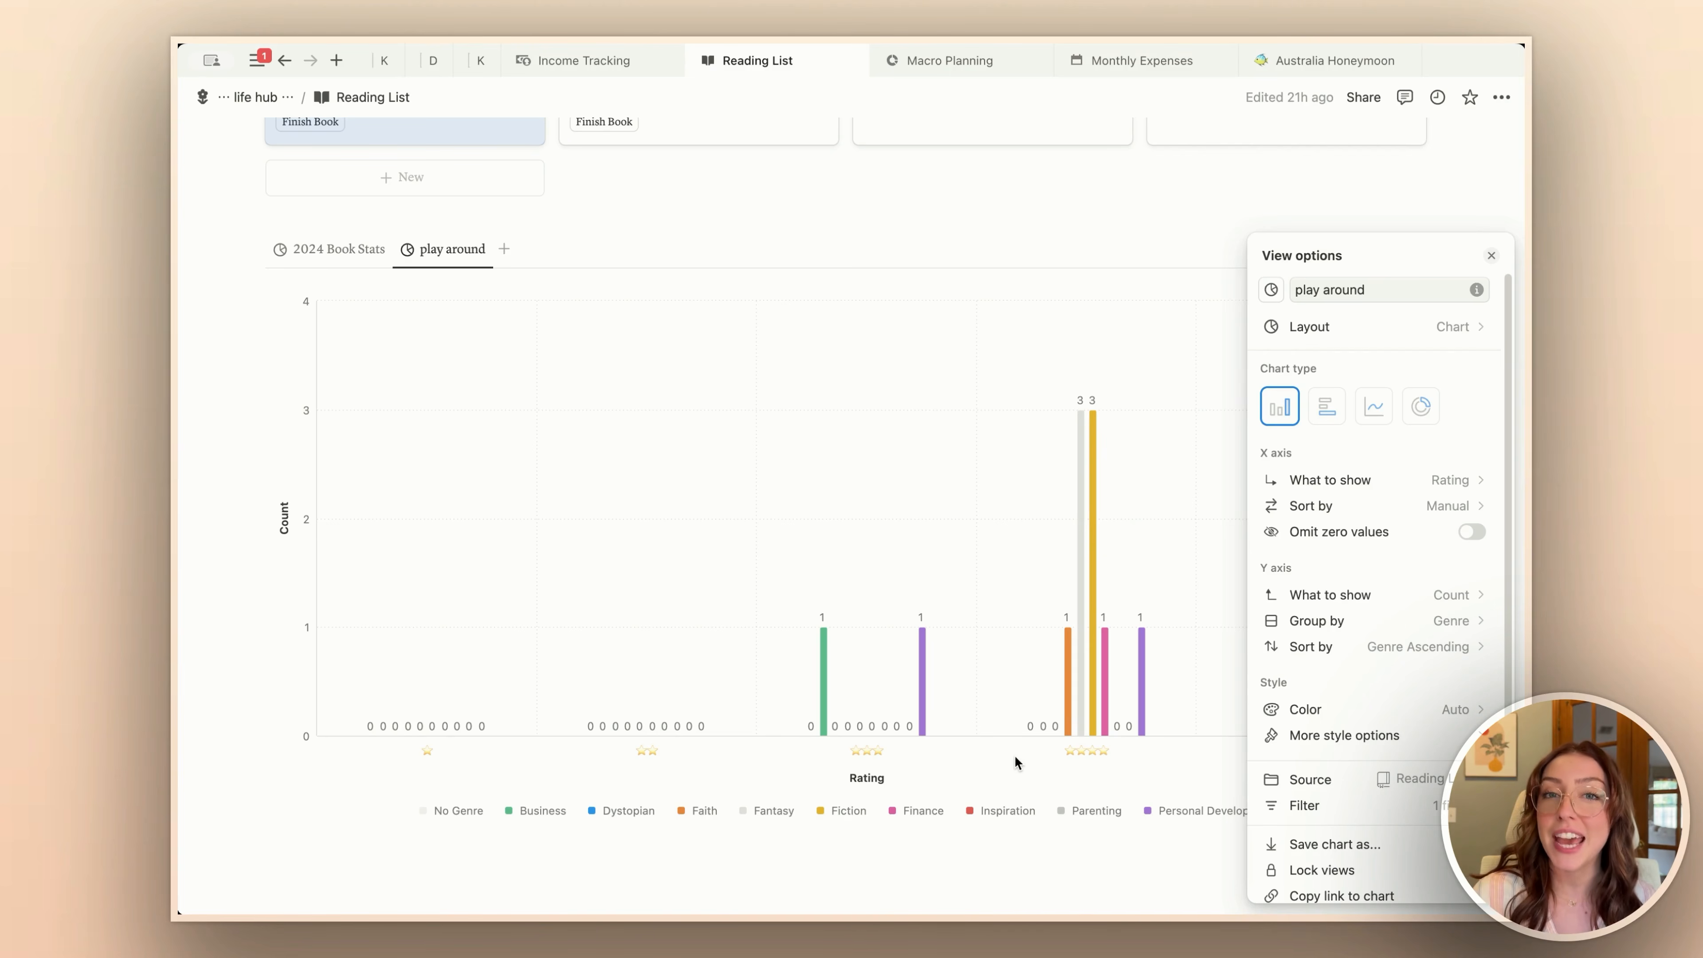
Step: Set the bar chart's group style to Stacked
{"action": "left_click", "coordinate": [1388, 746]}
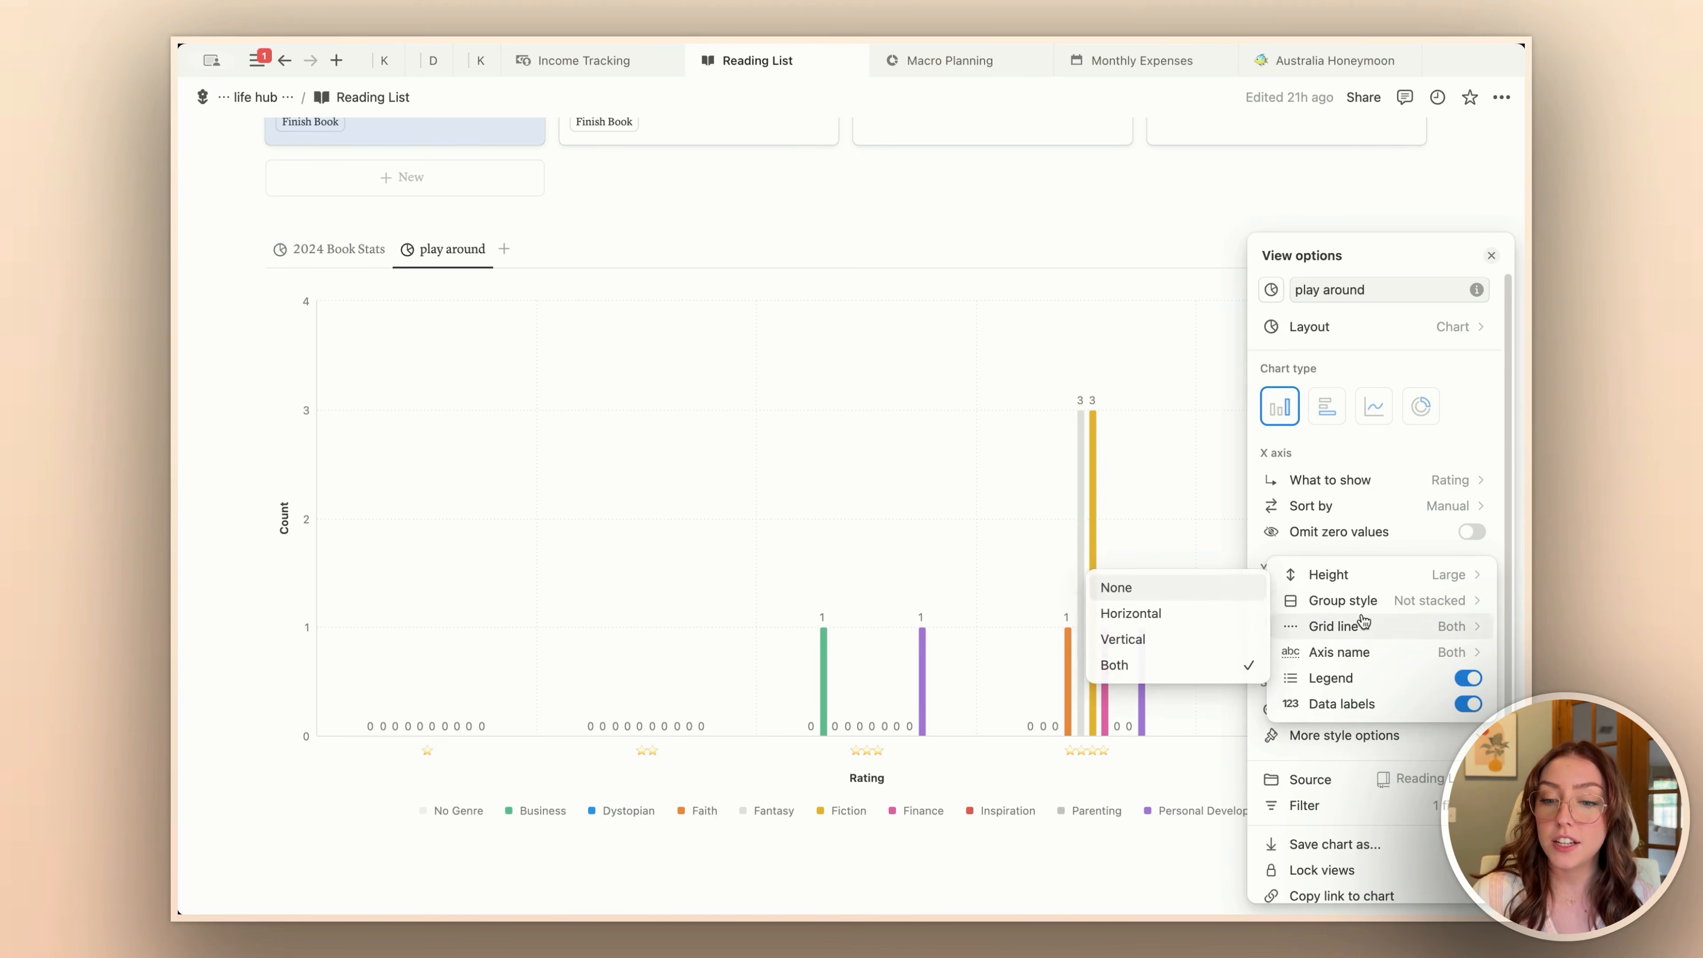
{"action": "mouse_move", "coordinate": [1373, 602]}
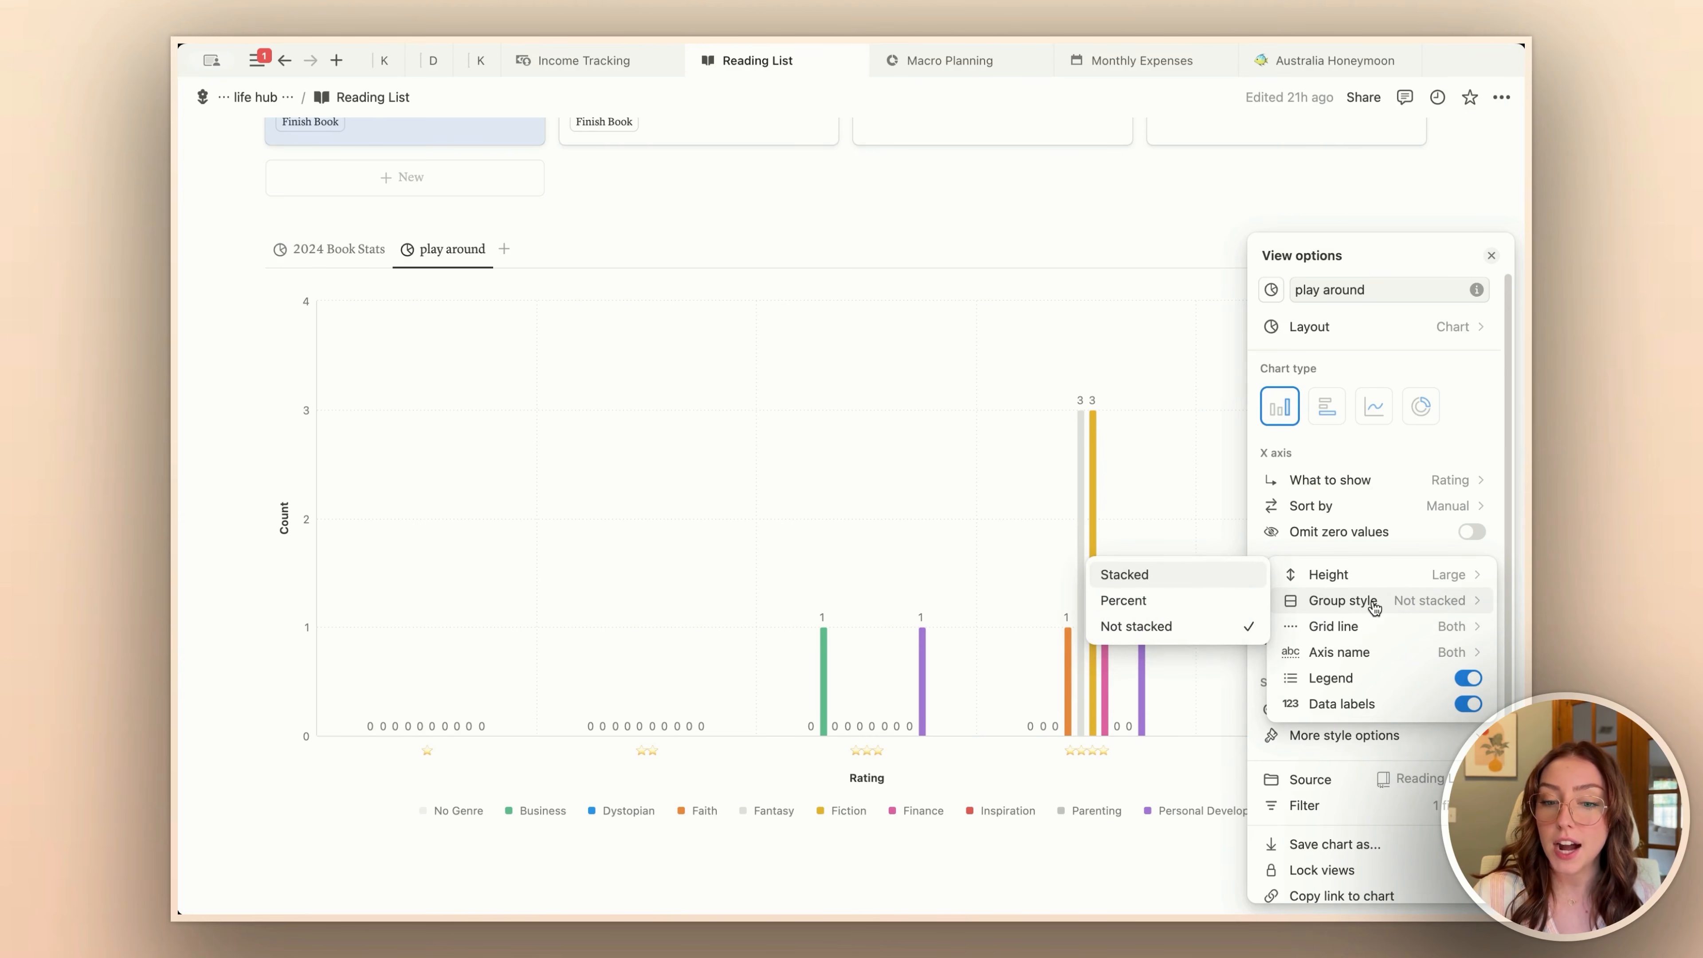
{"action": "left_click", "coordinate": [1132, 575]}
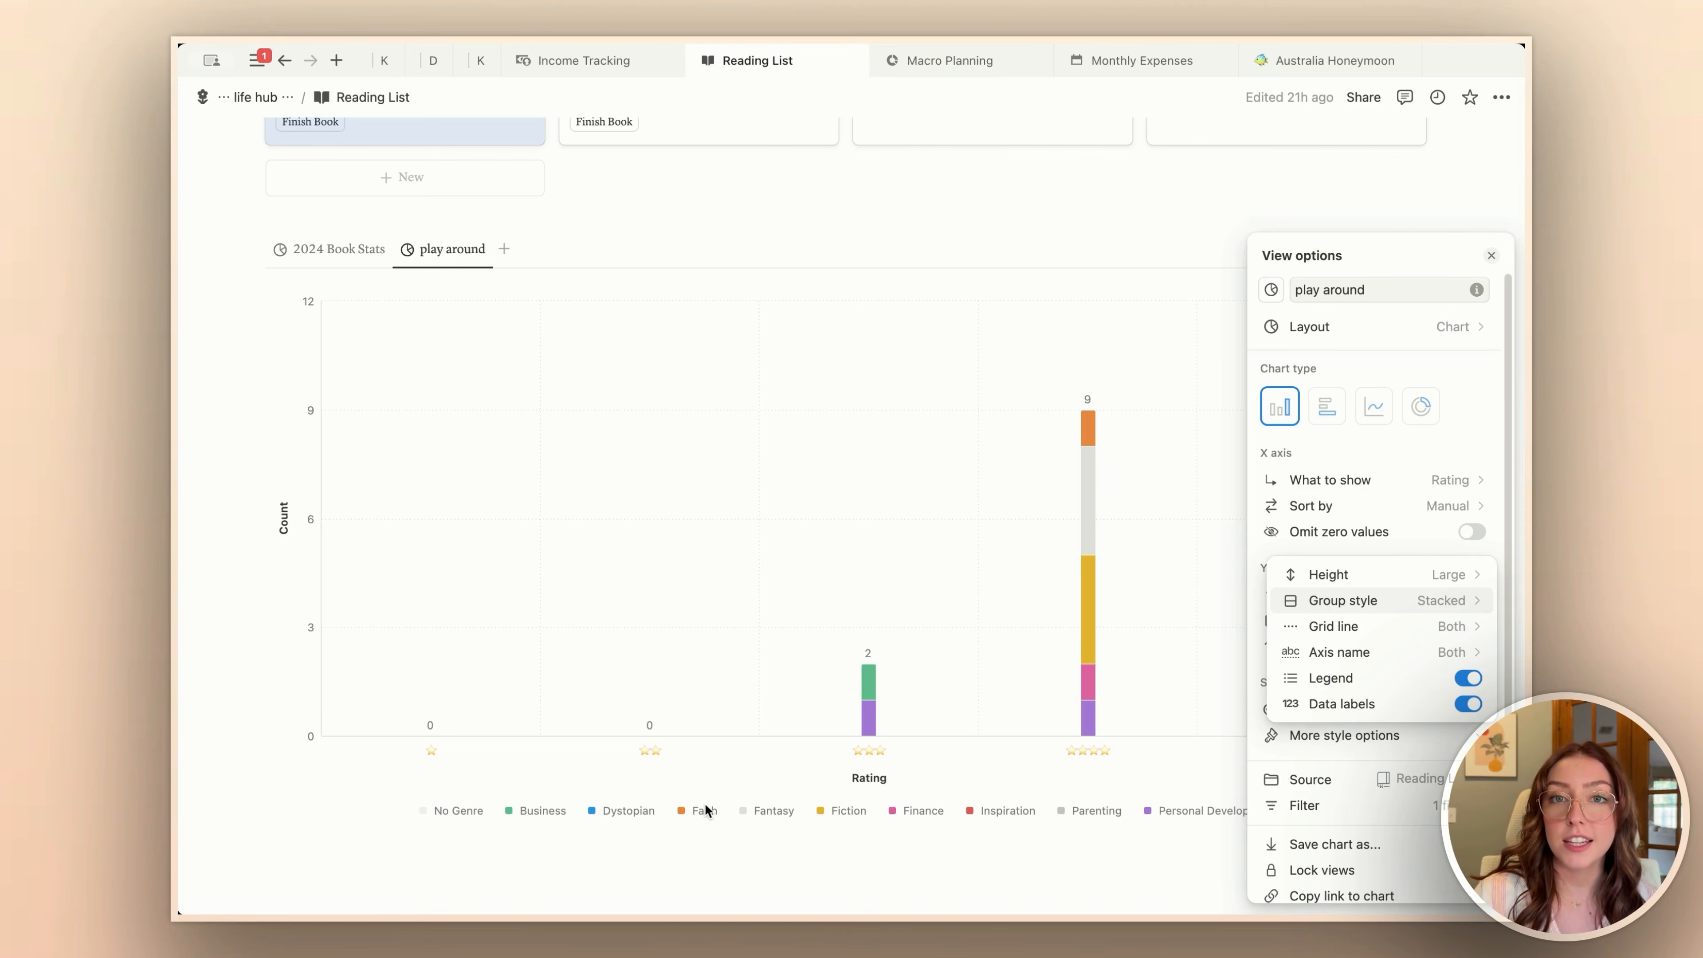
Step: Try Vertical grid lines on the stacked bar chart, and set the grid line option to Horizontal
{"action": "left_click", "coordinate": [1491, 629]}
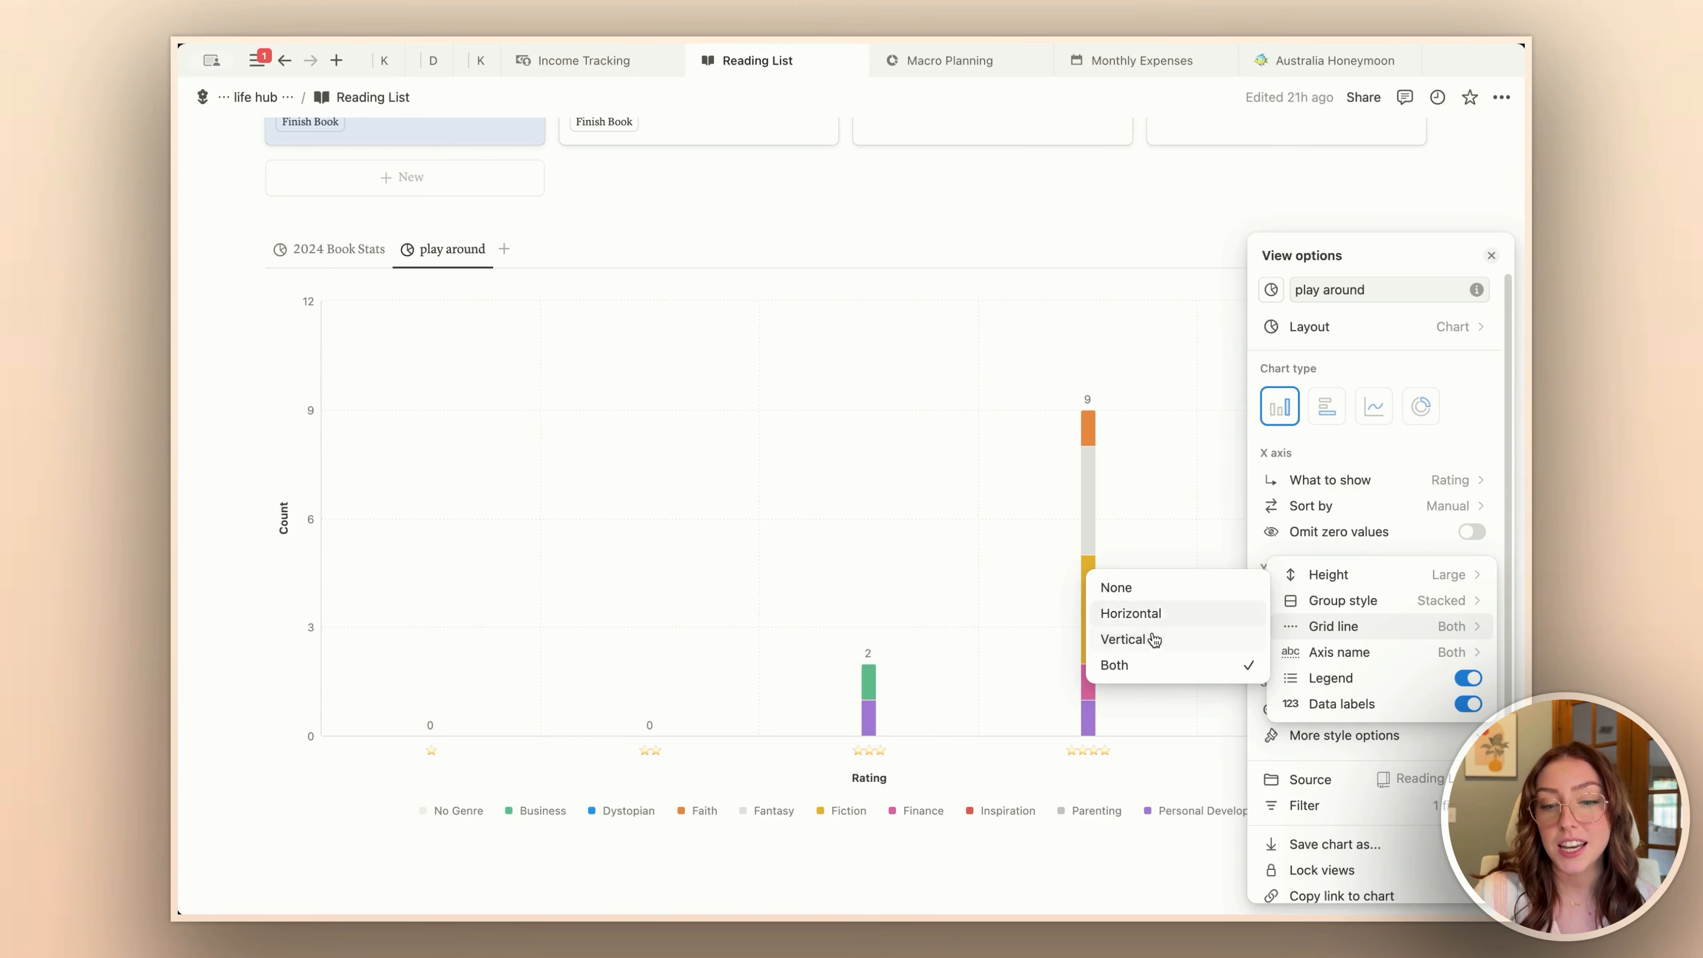
{"action": "left_click", "coordinate": [1141, 642]}
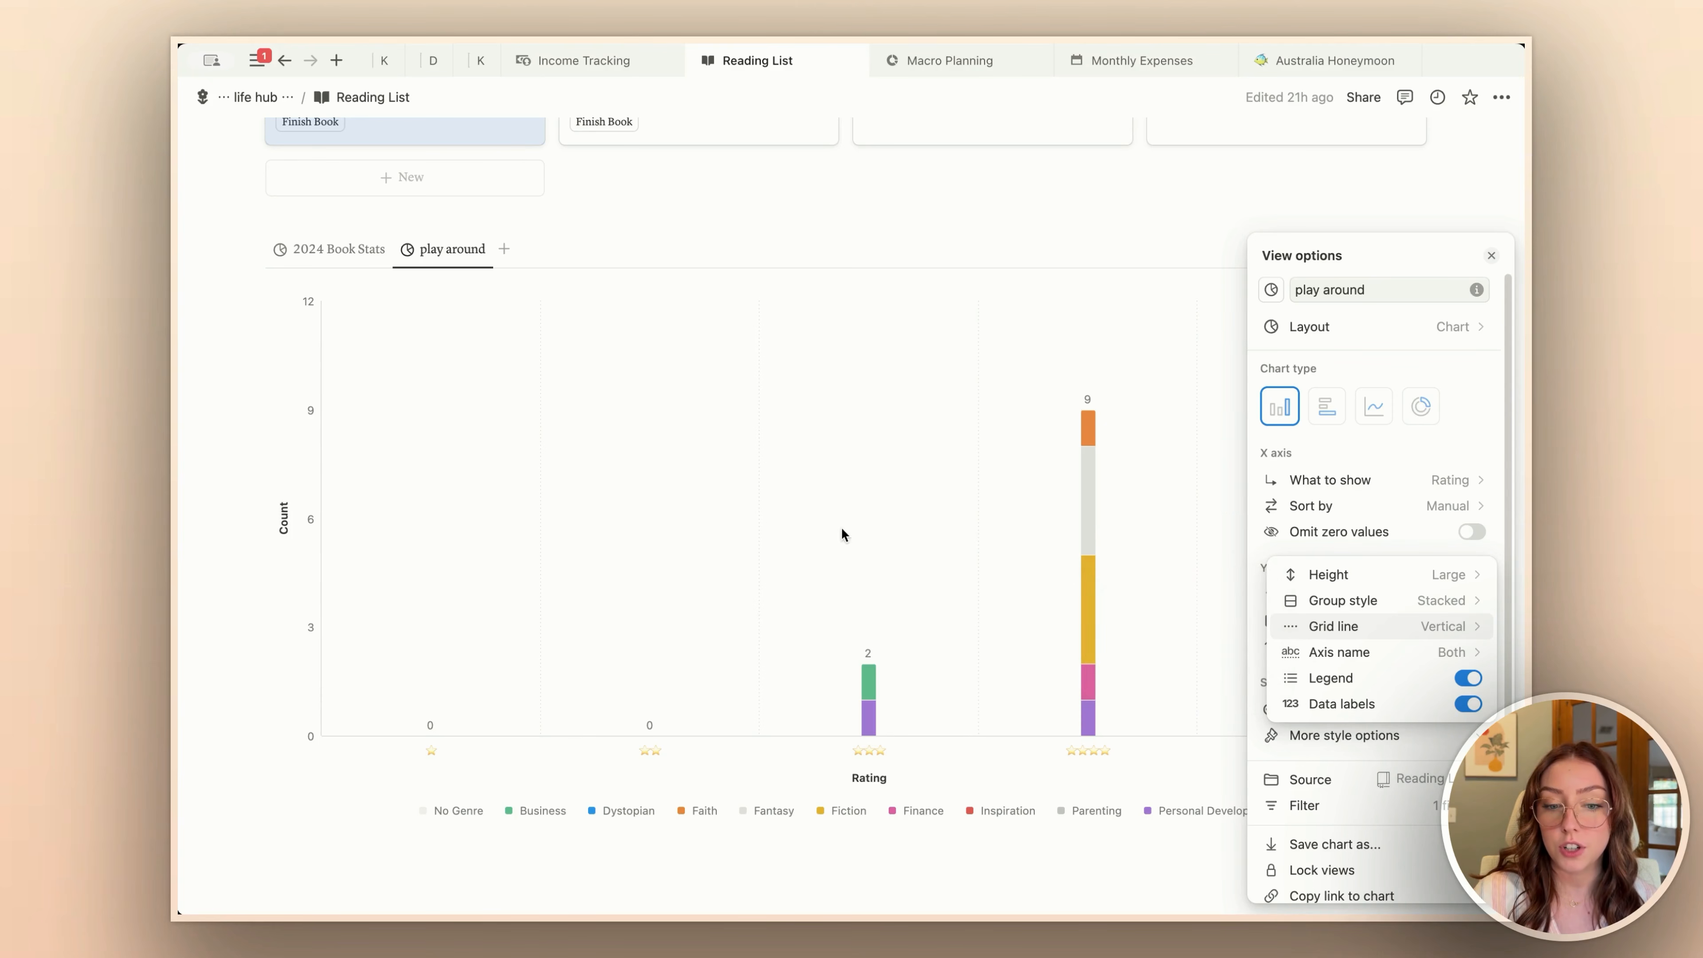
{"action": "left_click", "coordinate": [1334, 626]}
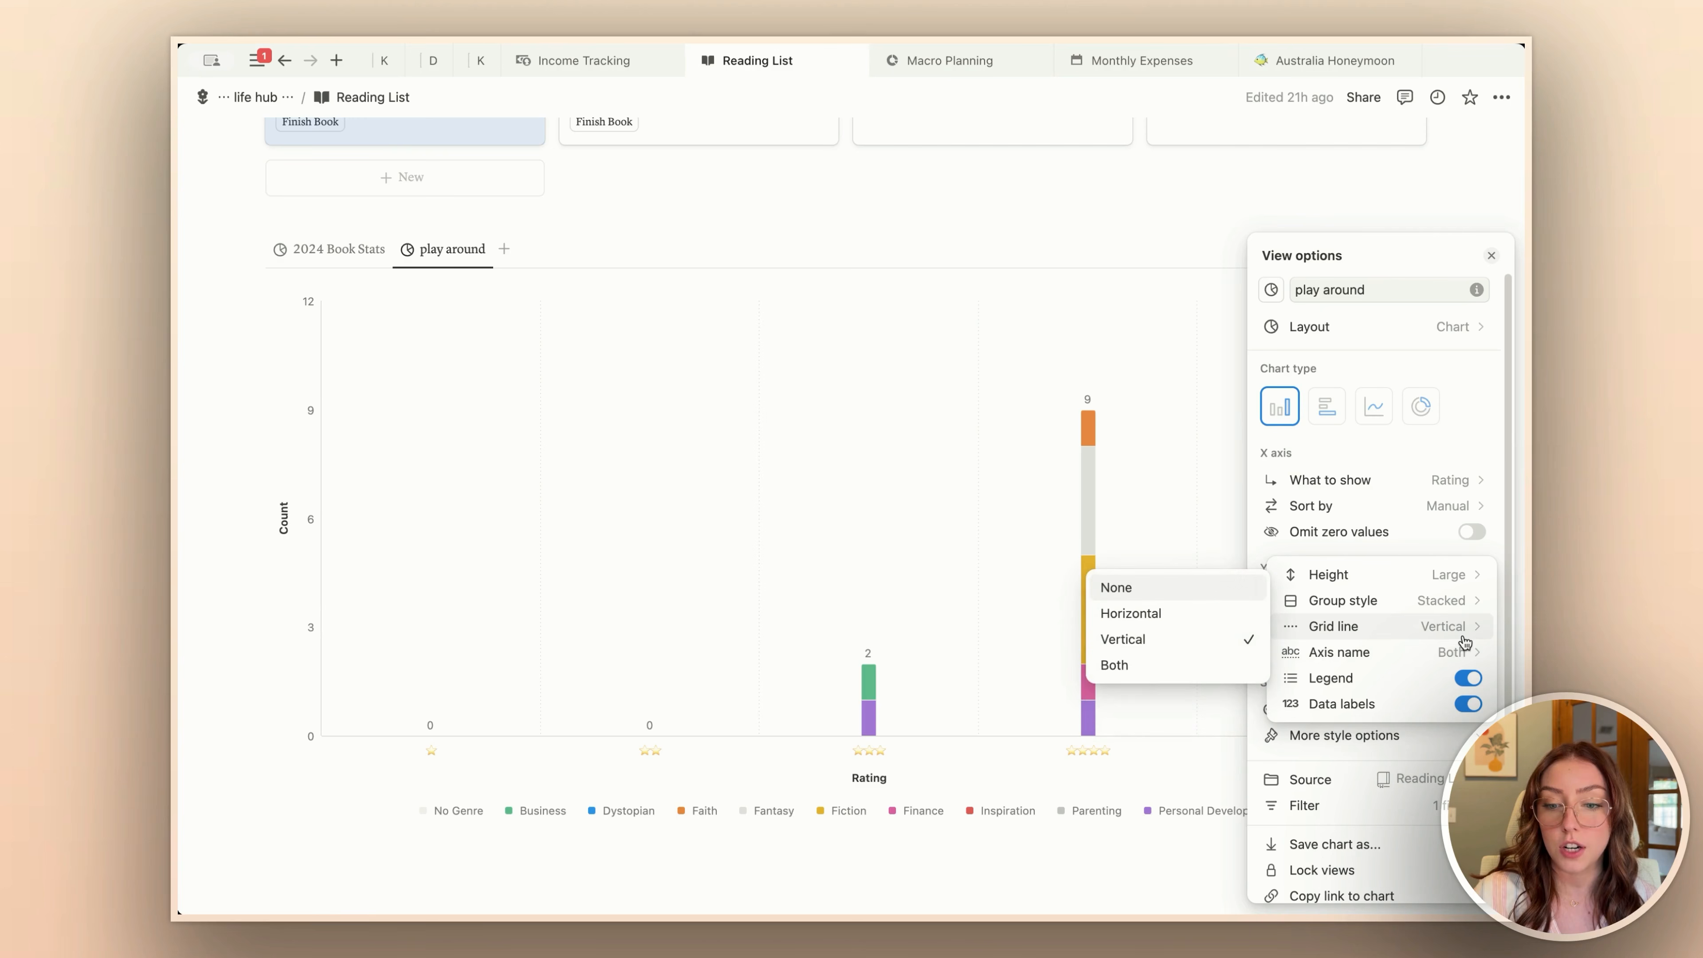
{"action": "left_click", "coordinate": [1151, 619]}
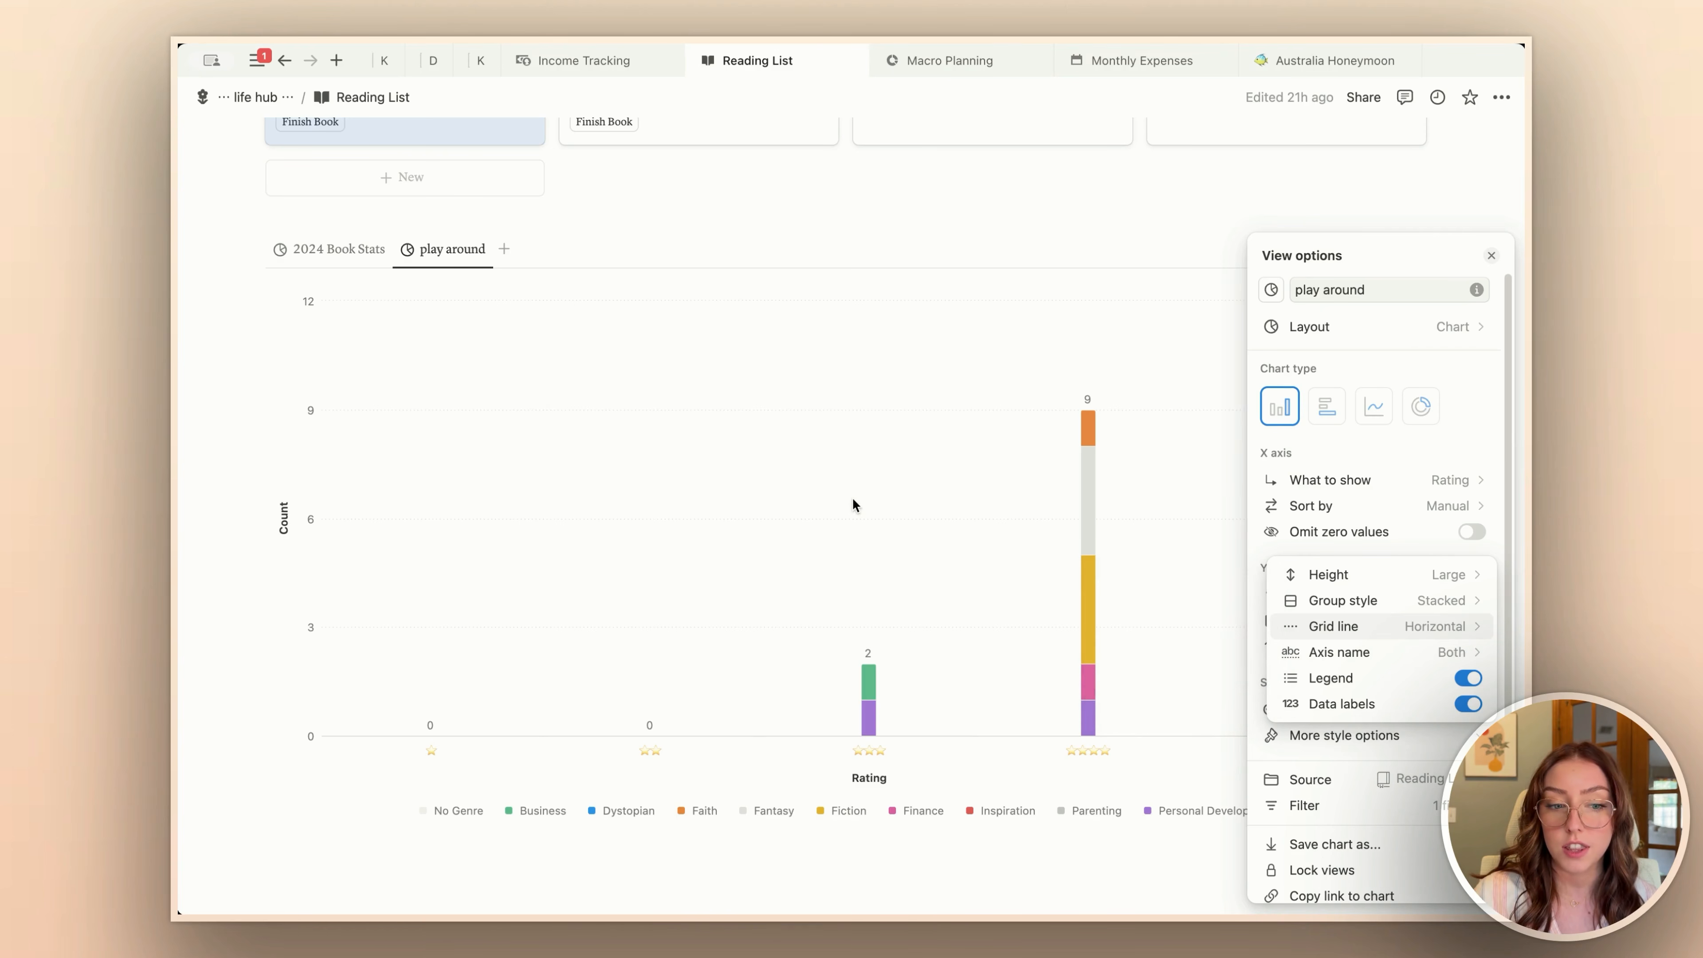
Step: Set the stacked bar chart's grid lines to Both and close its additional style options
{"action": "left_click", "coordinate": [1333, 625]}
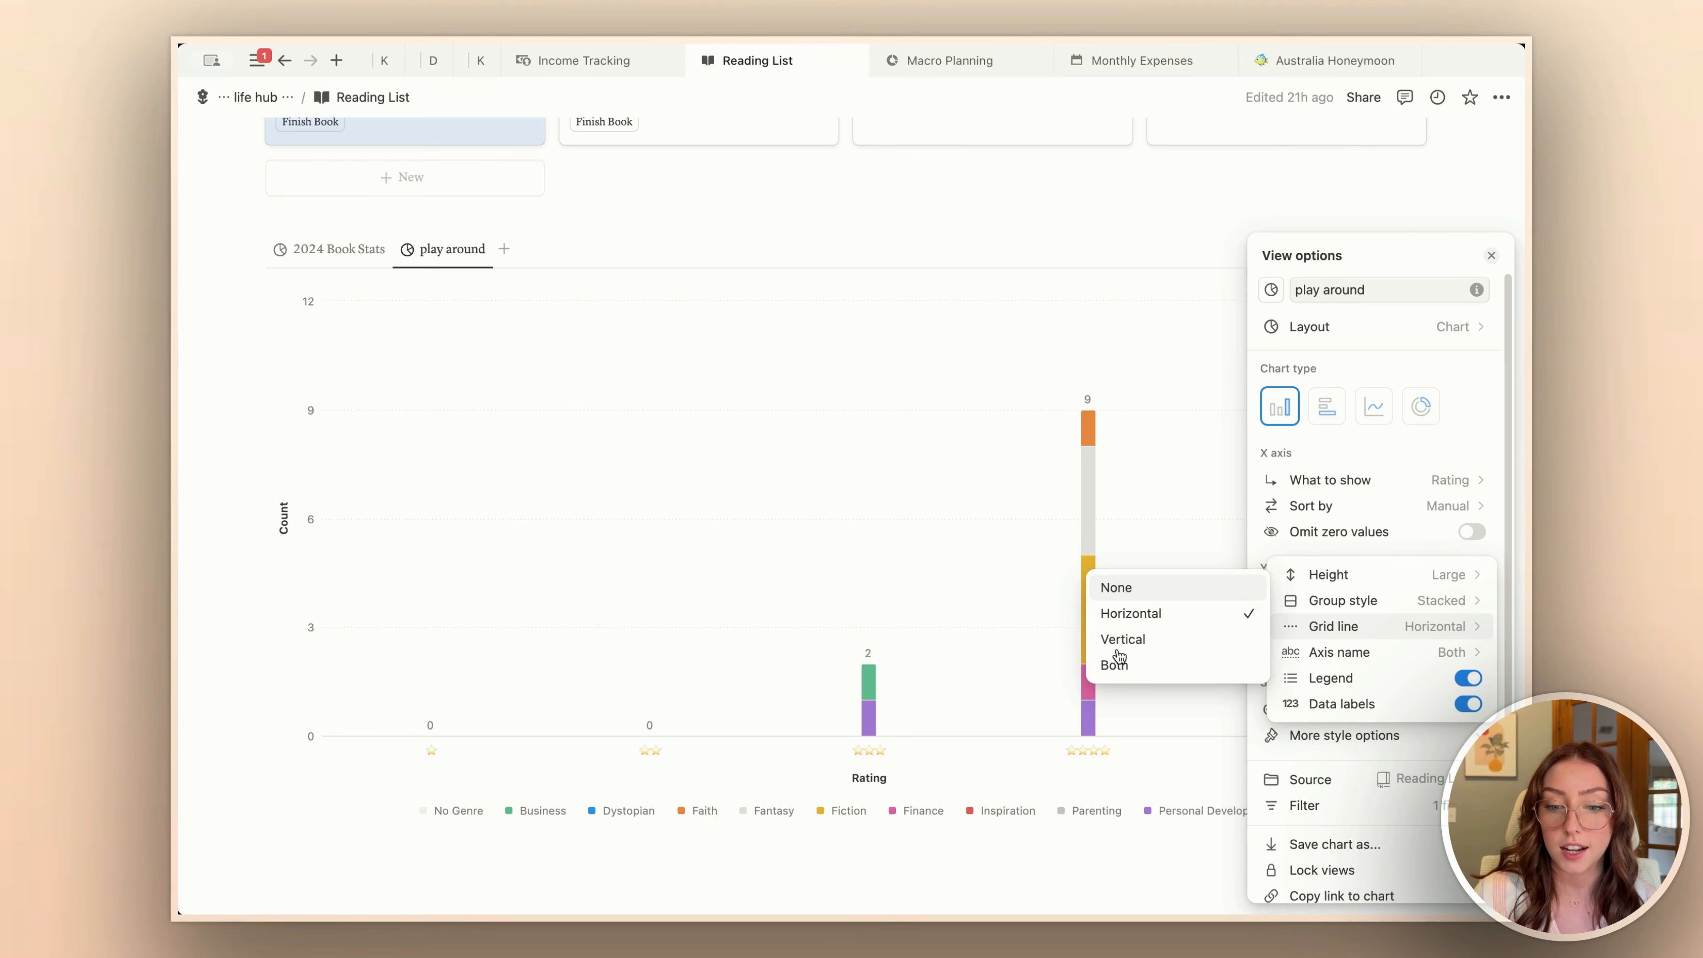
{"action": "left_click", "coordinate": [1112, 663]}
{"action": "left_click", "coordinate": [1383, 656]}
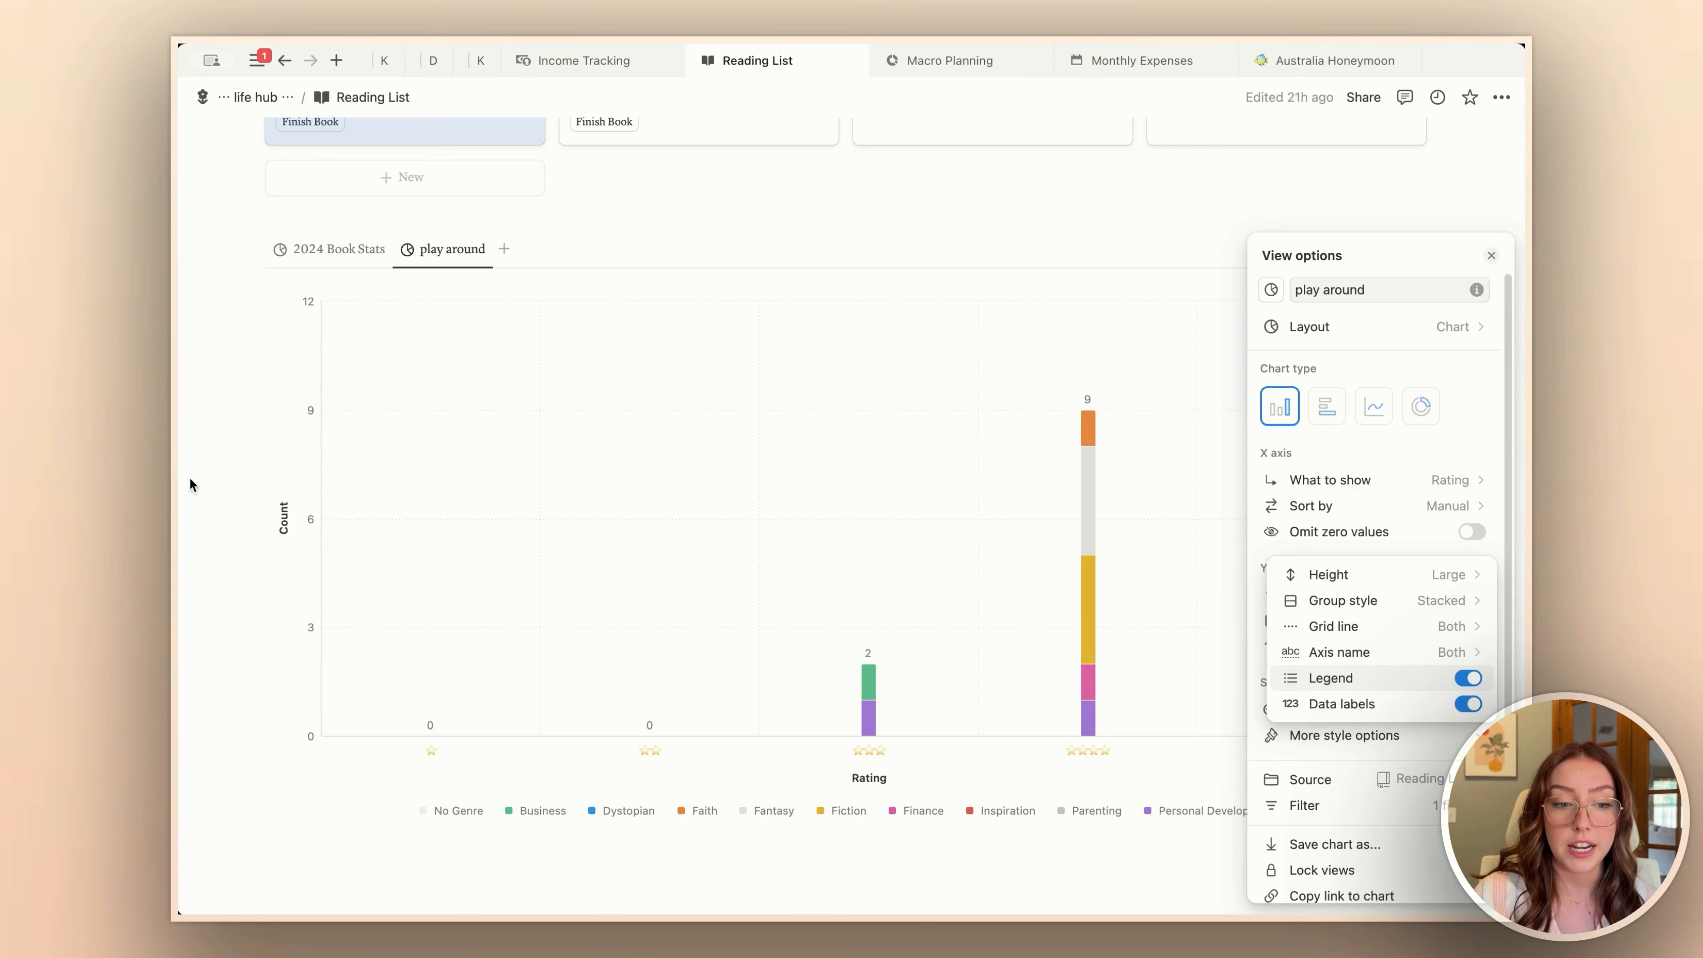
{"action": "left_click", "coordinate": [1350, 626]}
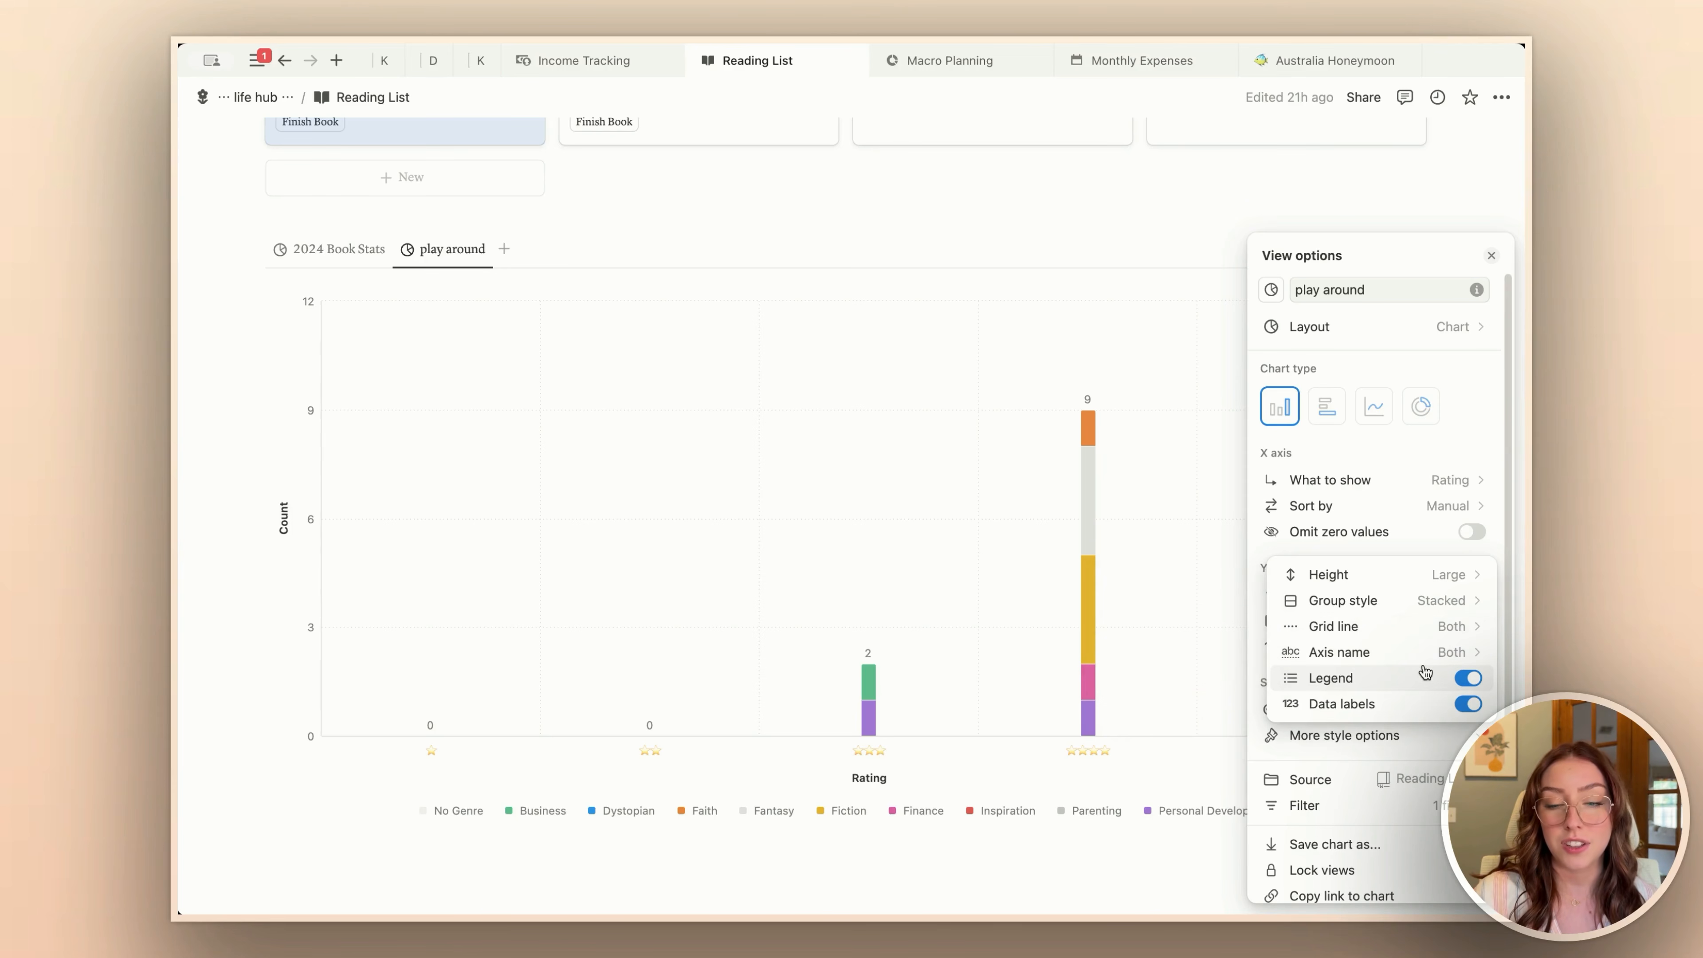
{"action": "left_click", "coordinate": [1165, 543]}
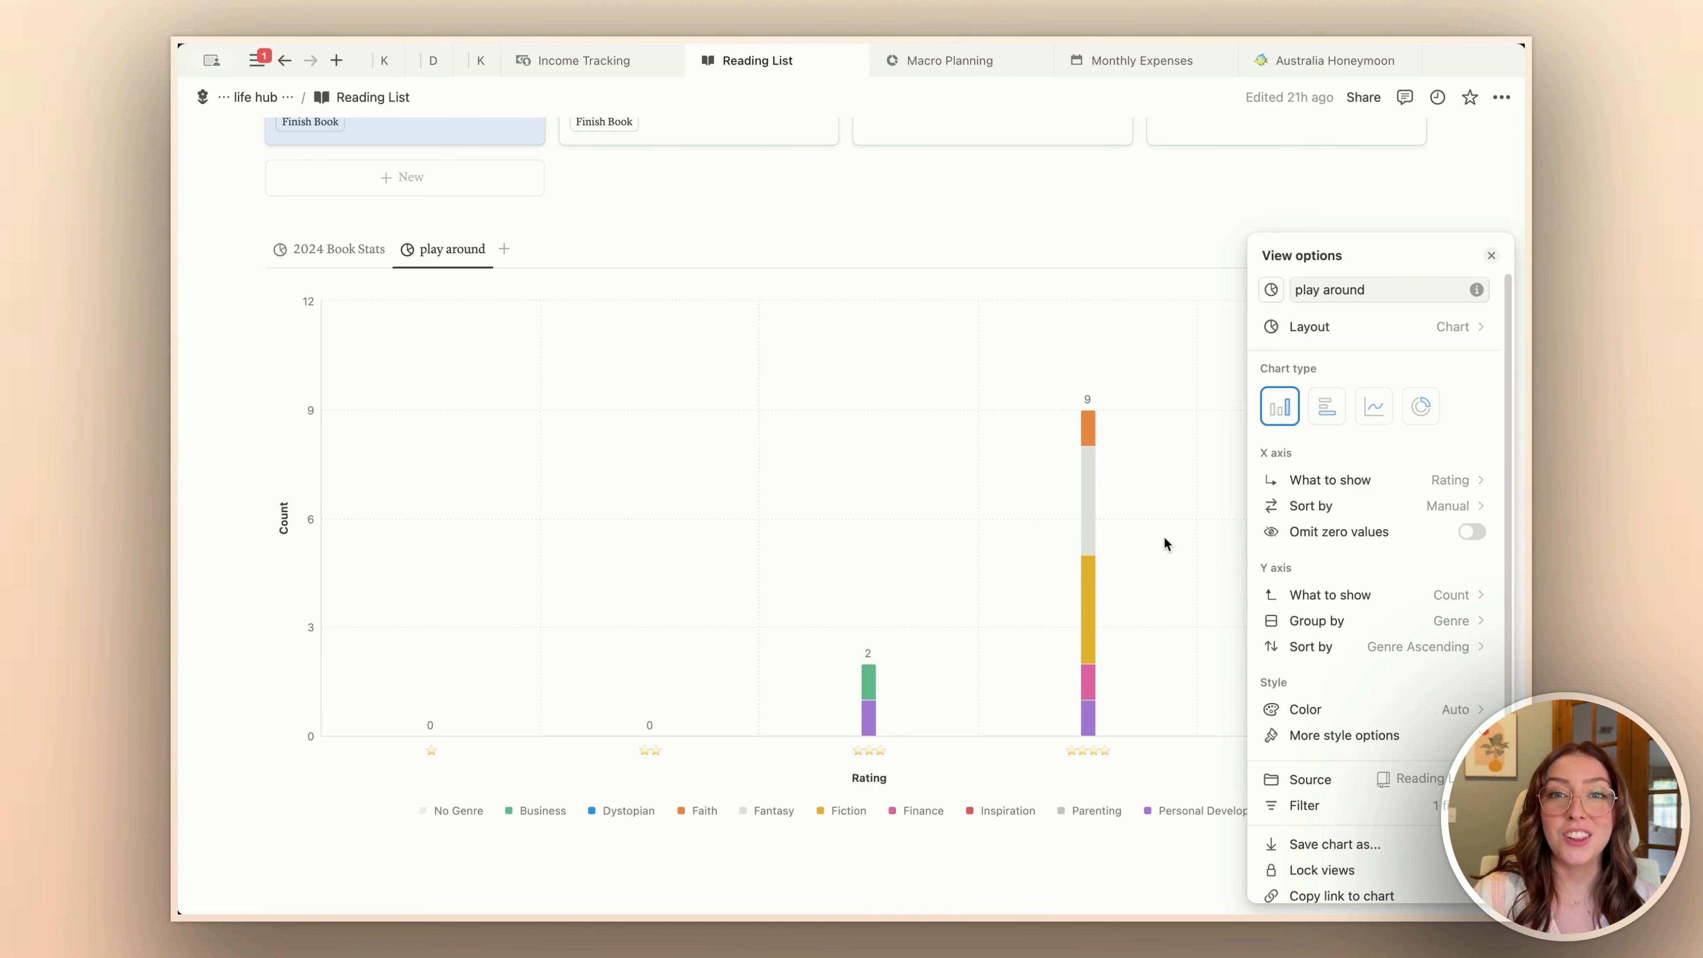
Step: Change the play around chart to a Line chart and show Finished by Month on its X axis
{"action": "left_click", "coordinate": [1380, 412]}
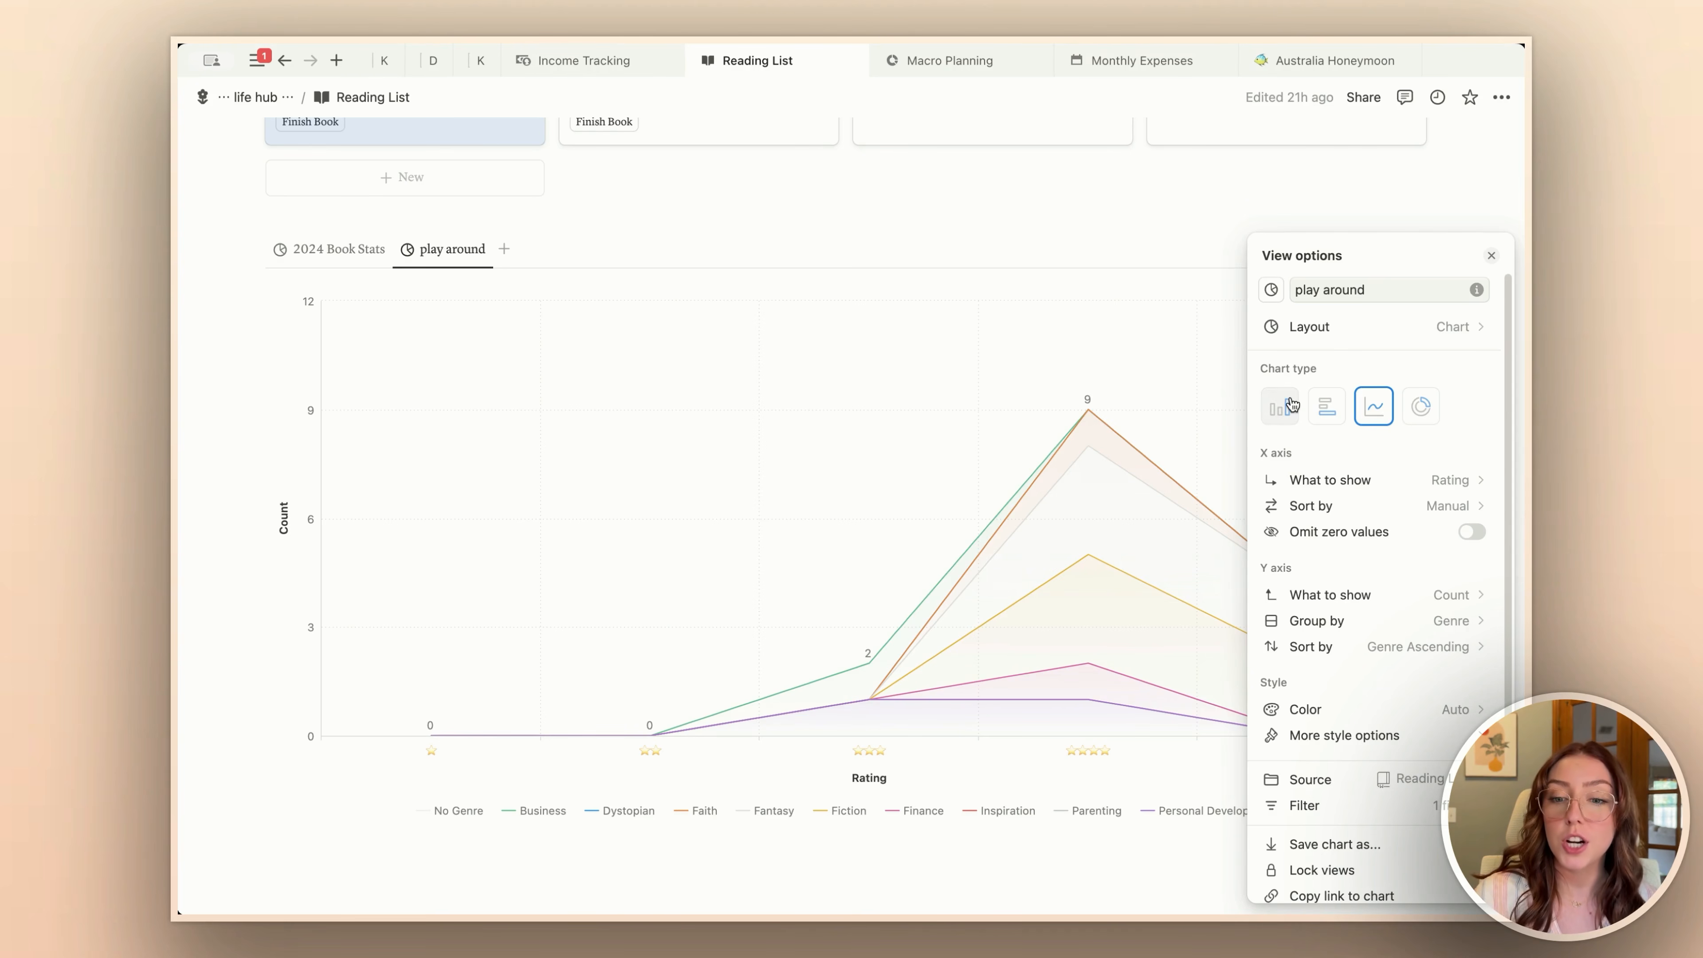
{"action": "left_click", "coordinate": [1491, 255]}
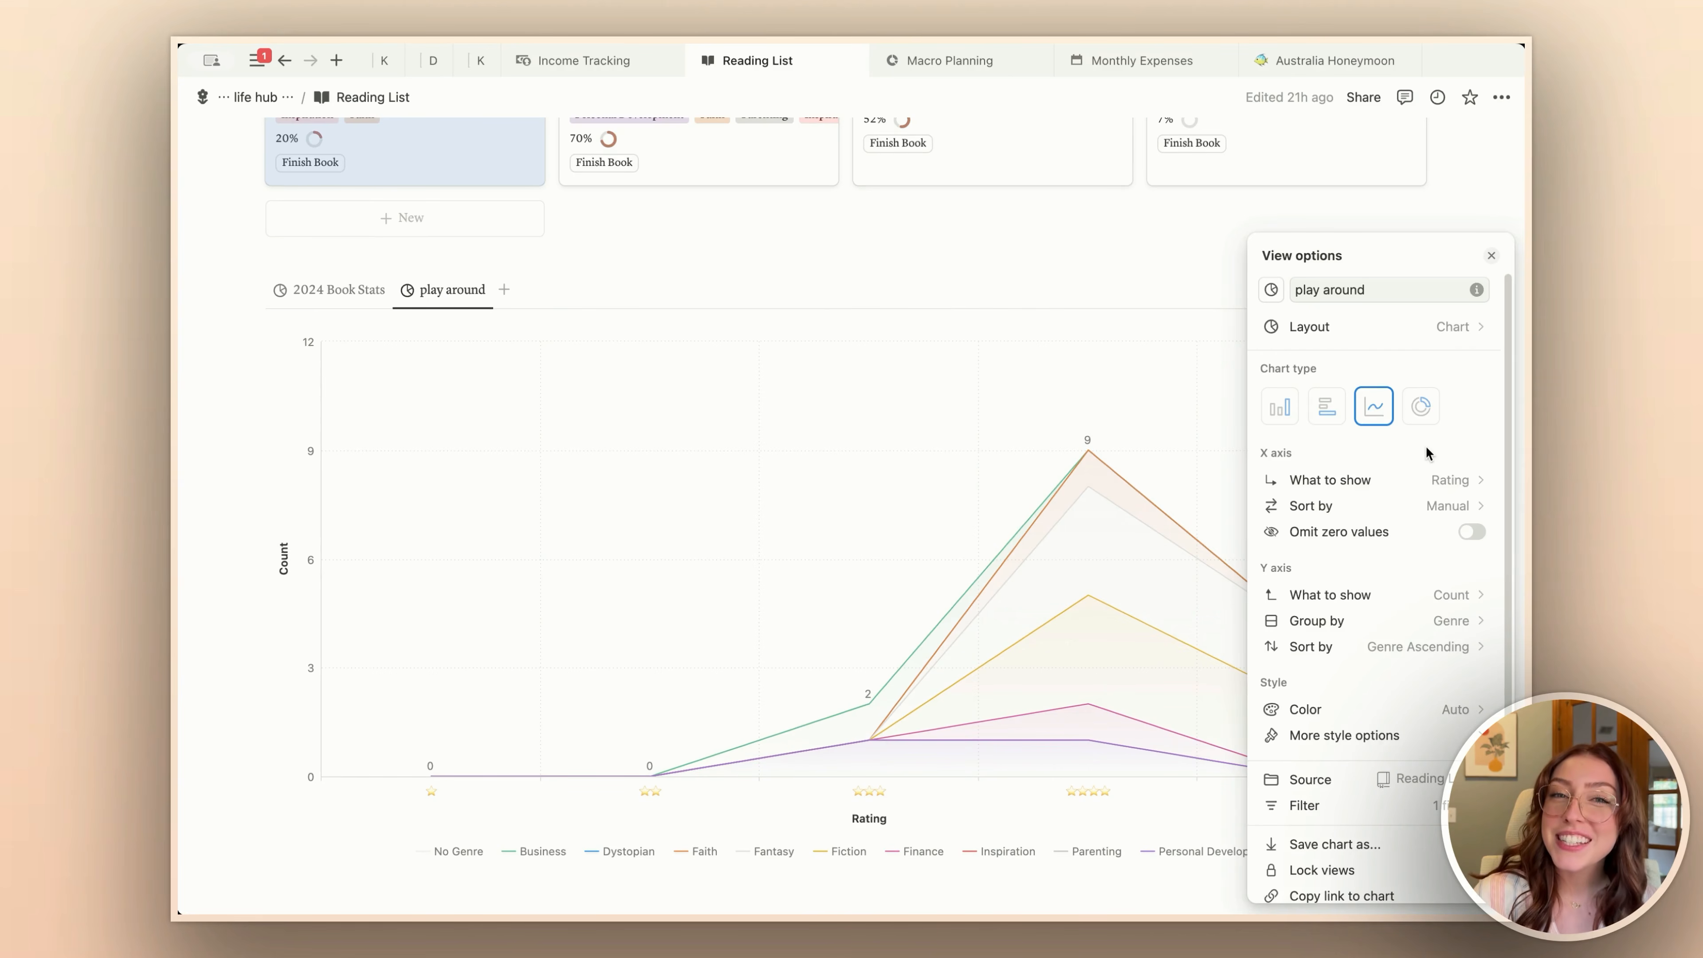
{"action": "left_click", "coordinate": [1384, 489]}
{"action": "mouse_move", "coordinate": [1371, 635]}
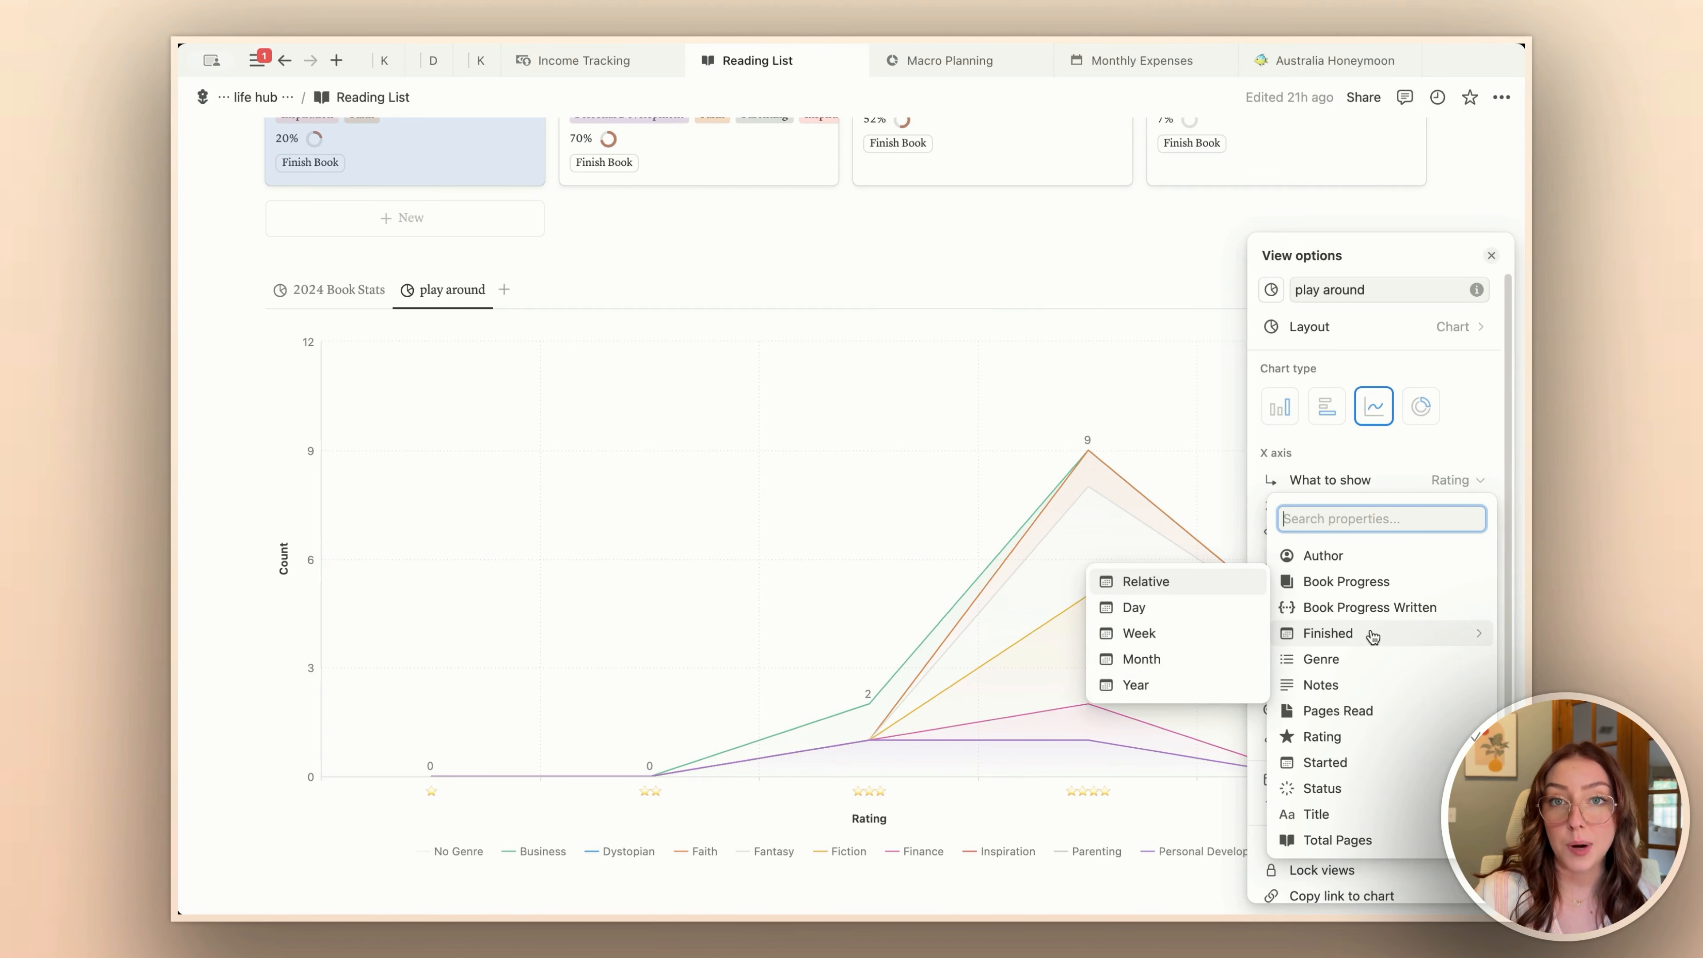
{"action": "left_click", "coordinate": [1142, 660]}
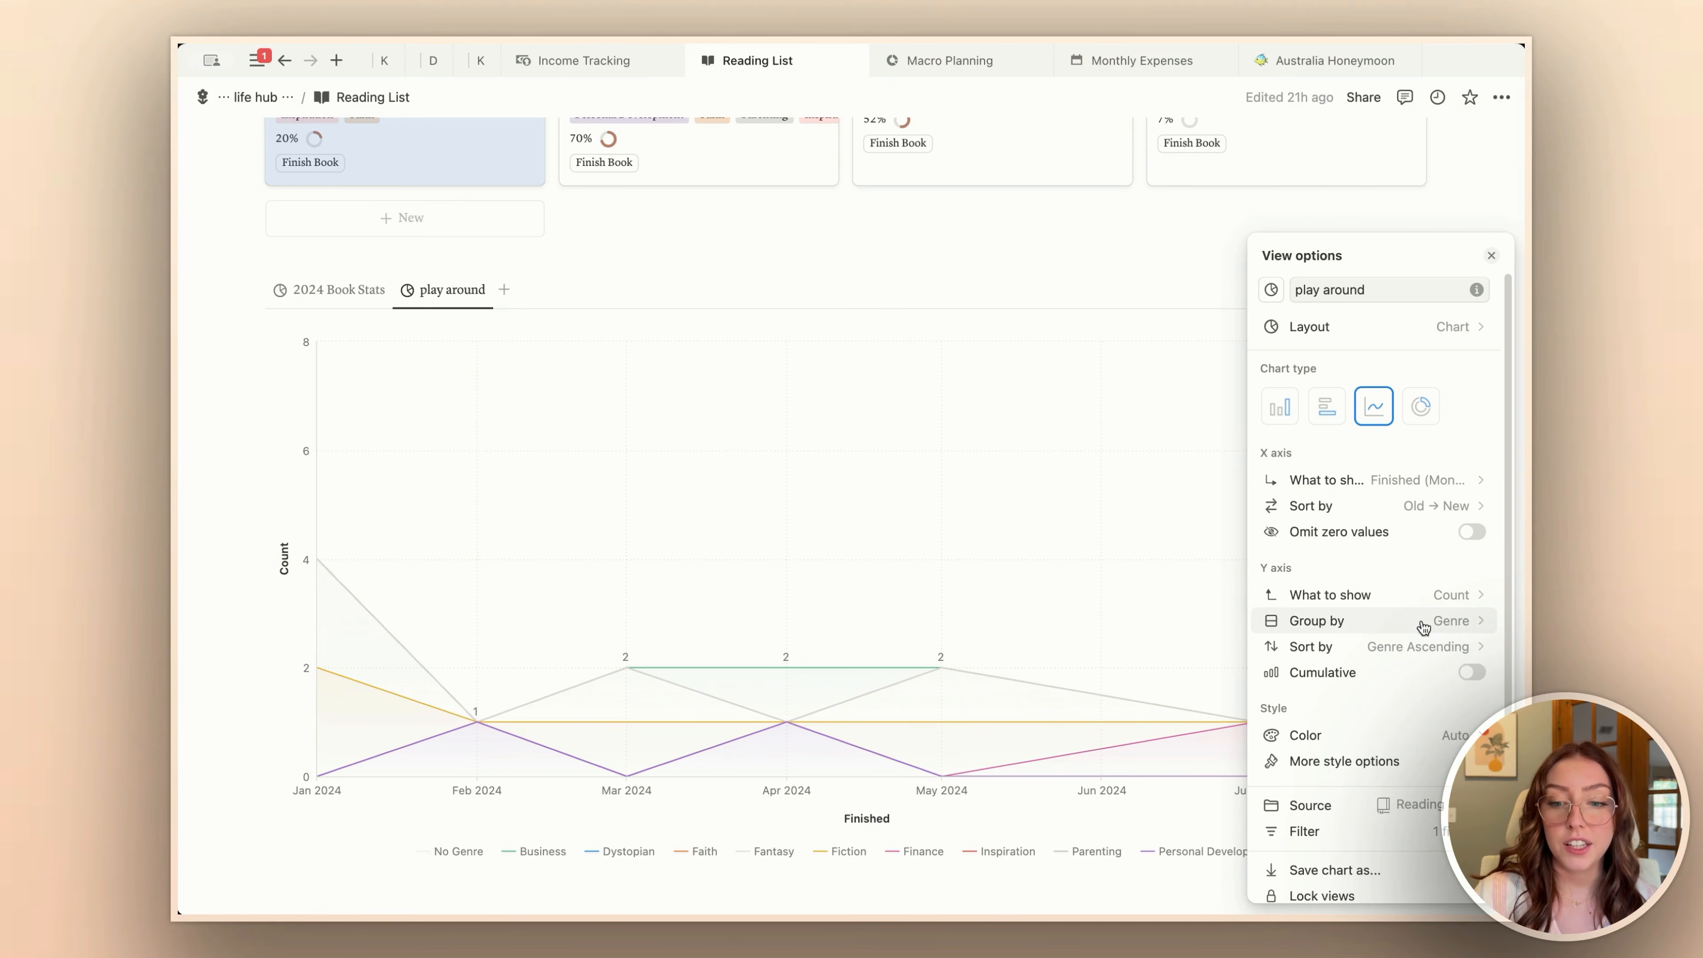
Step: Set the line chart's Y axis grouping to None and turn on Cumulative for its count
{"action": "left_click", "coordinate": [1368, 629]}
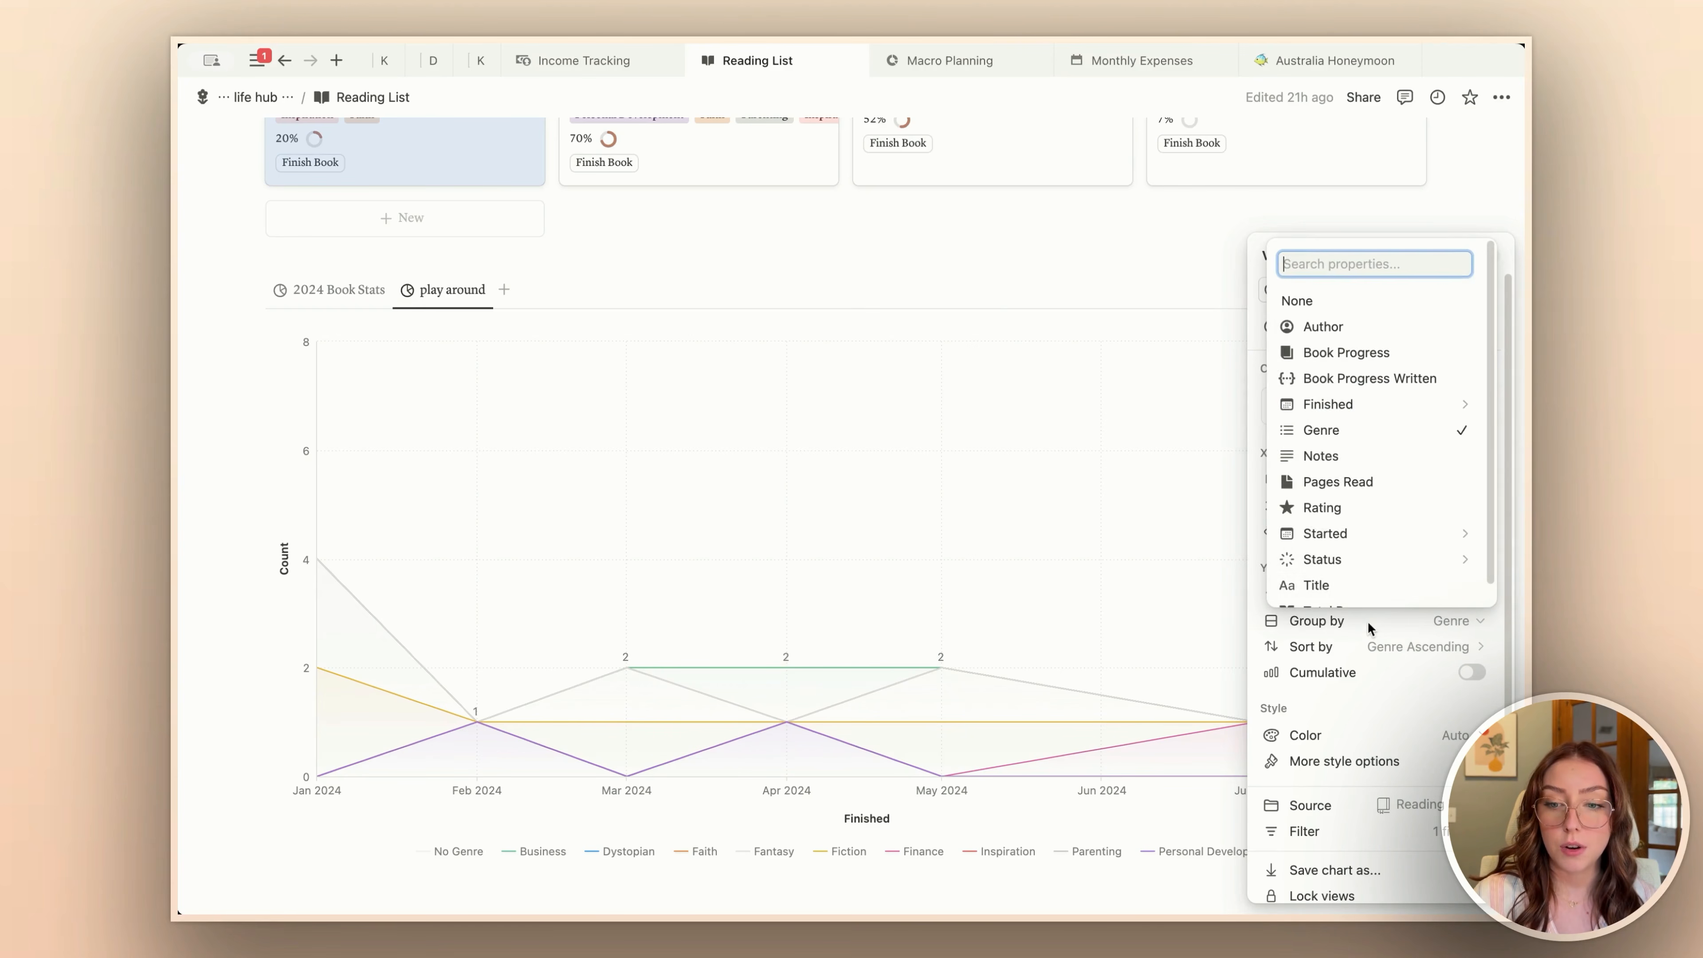
{"action": "left_click", "coordinate": [1318, 302]}
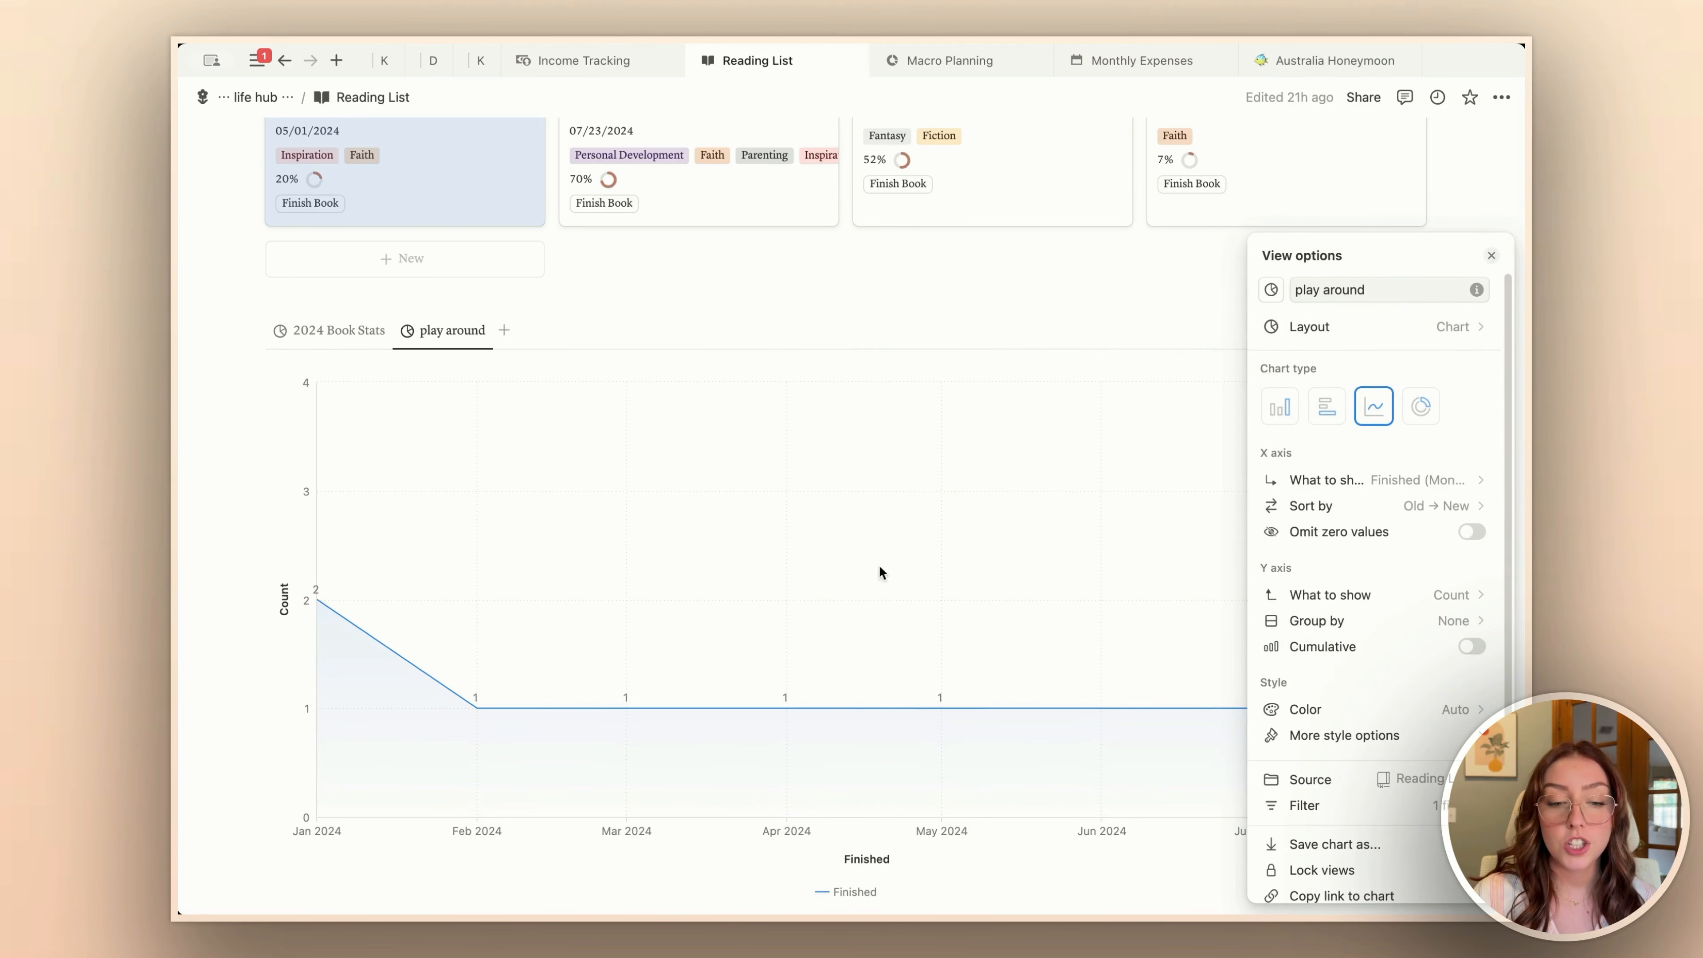
{"action": "left_click", "coordinate": [872, 565]}
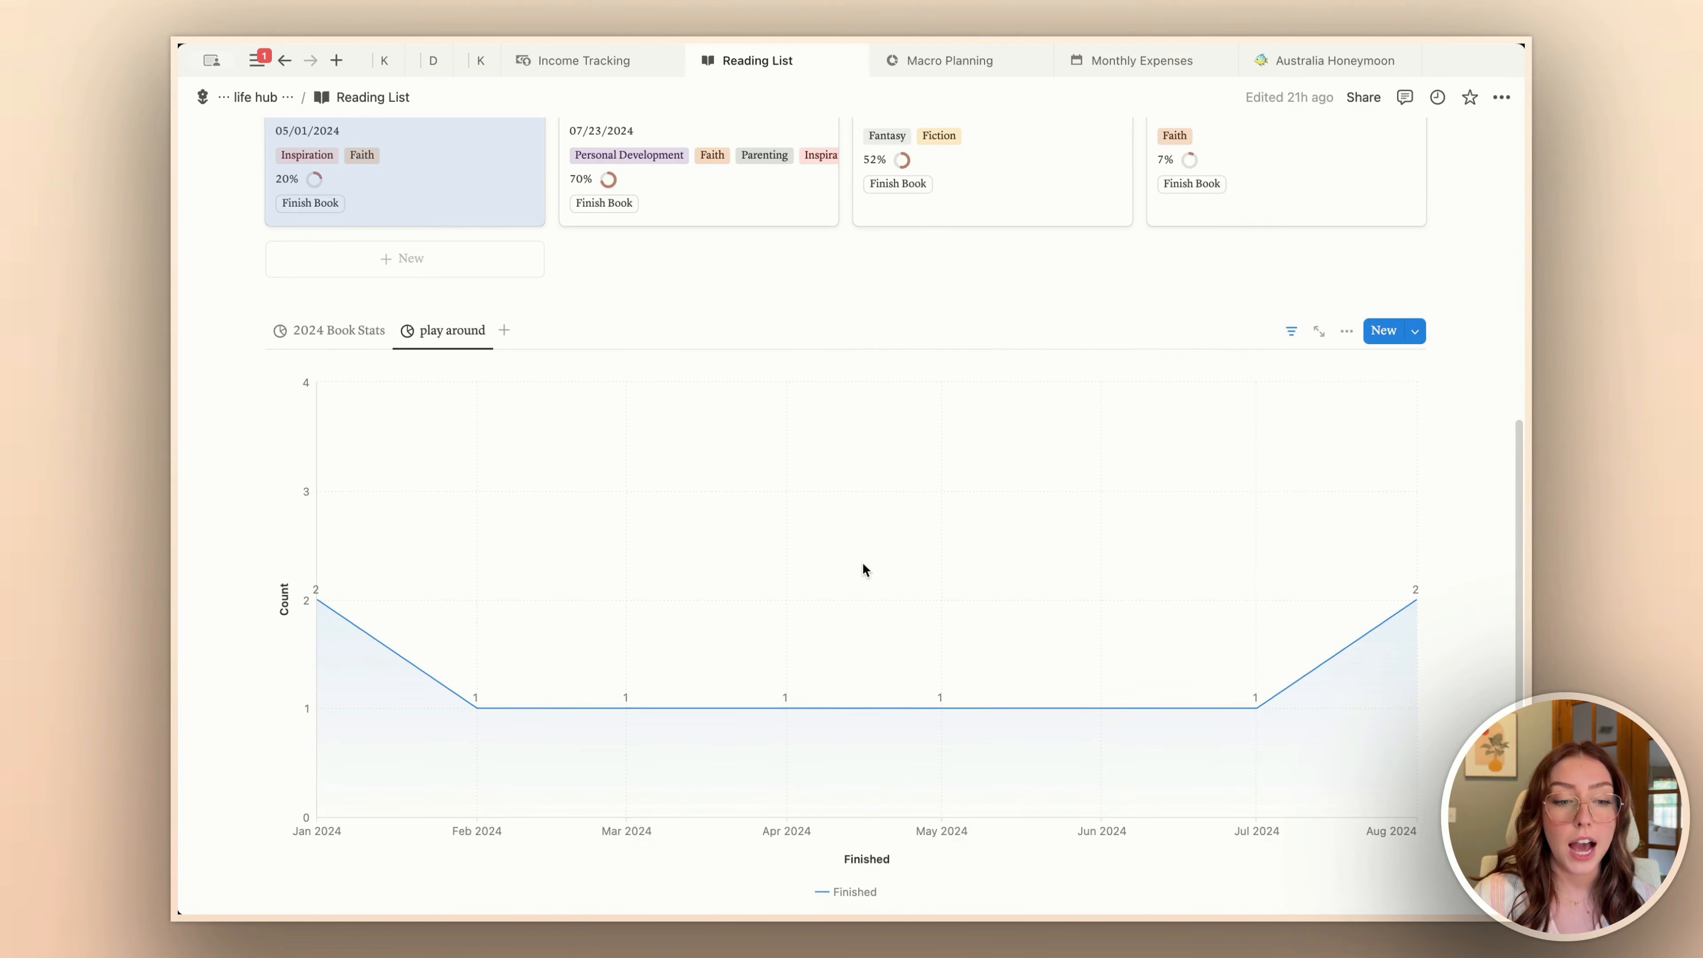
{"action": "mouse_move", "coordinate": [605, 738]}
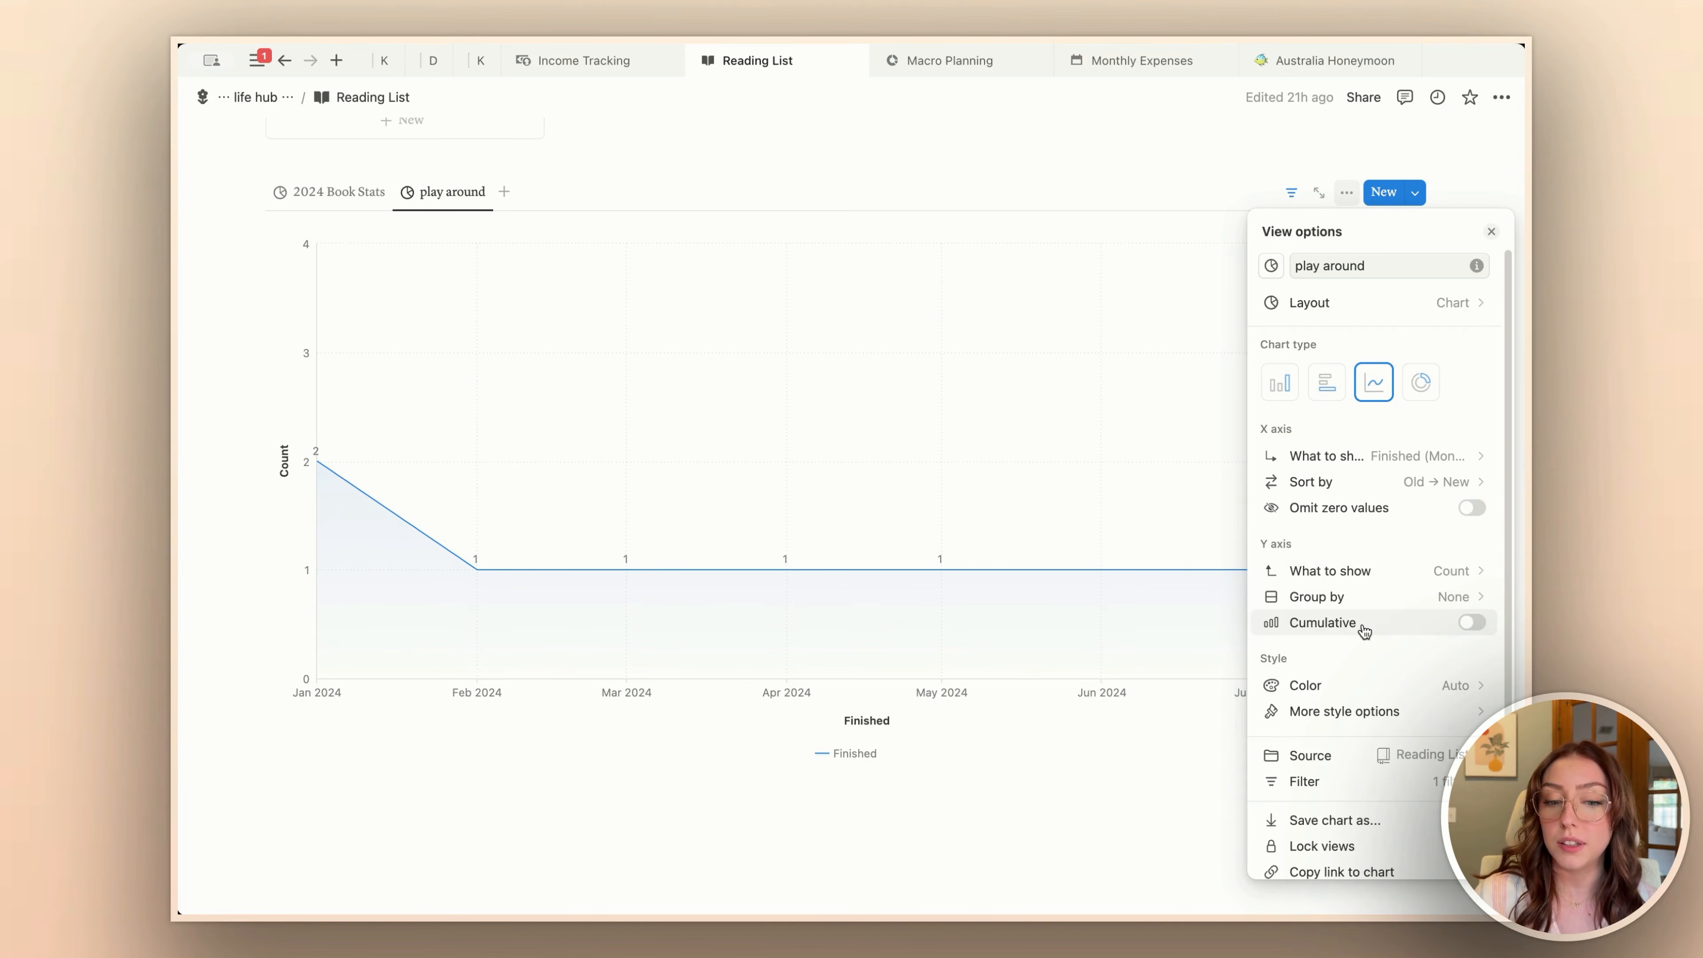
{"action": "left_click", "coordinate": [1471, 624]}
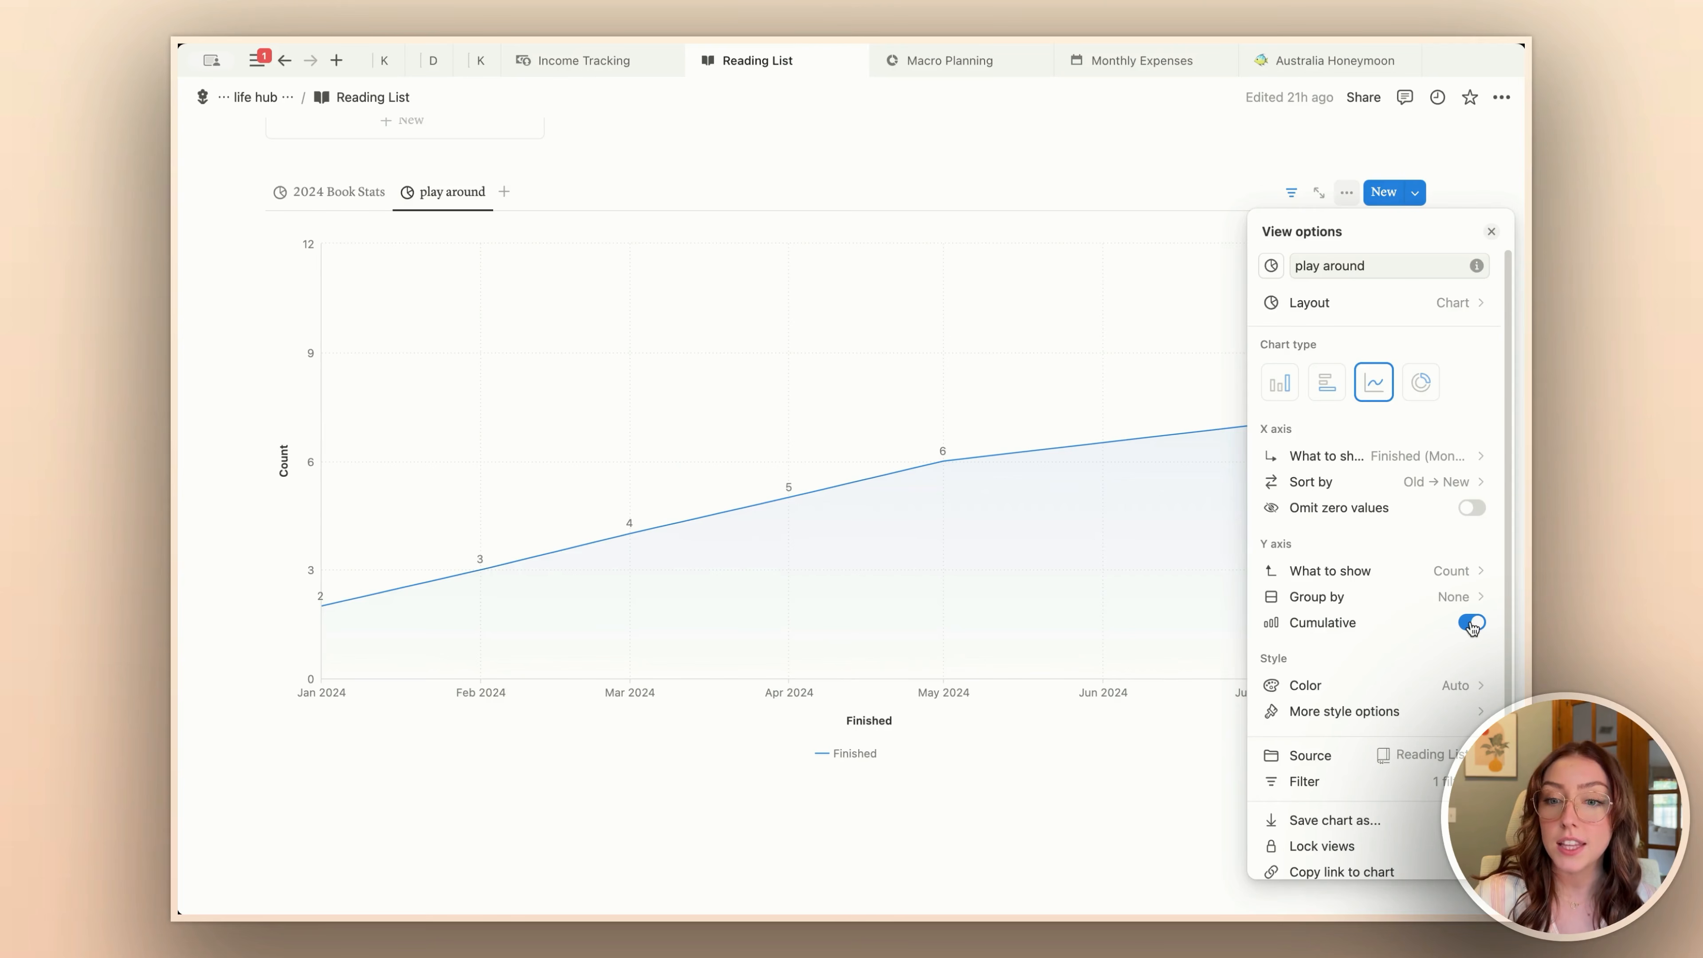
{"action": "left_click", "coordinate": [1492, 232]}
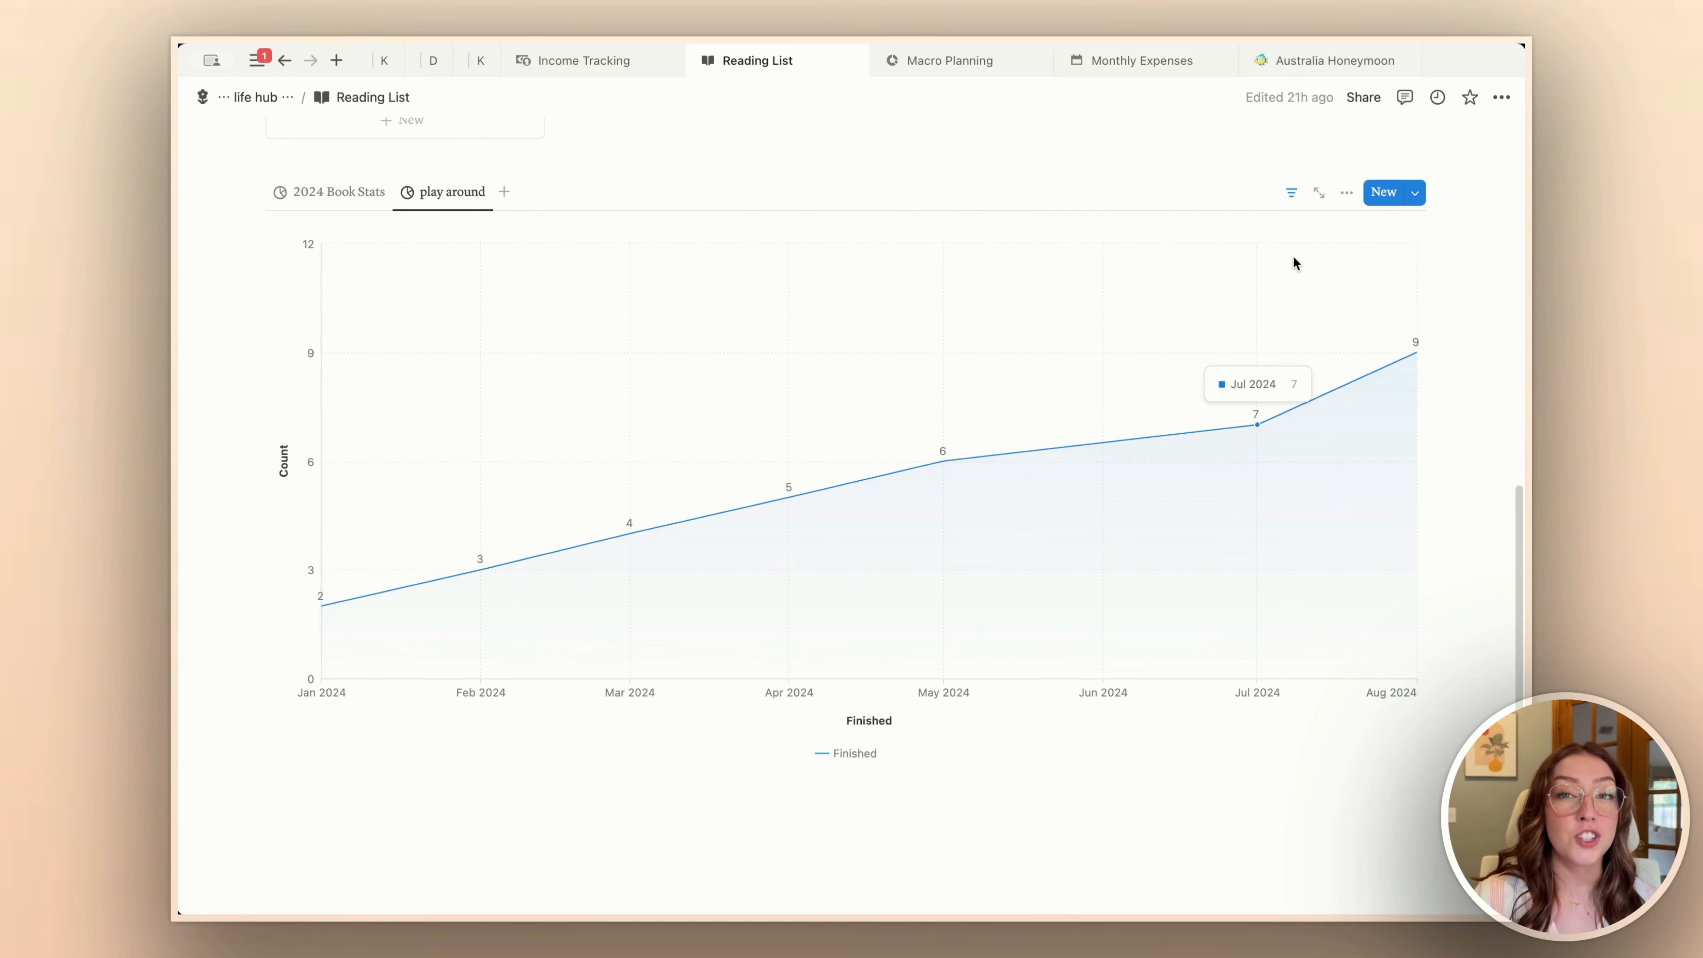
Step: Set the cumulative line chart's color to Orange
{"action": "left_click", "coordinate": [1347, 193]}
{"action": "left_click", "coordinate": [1408, 709]}
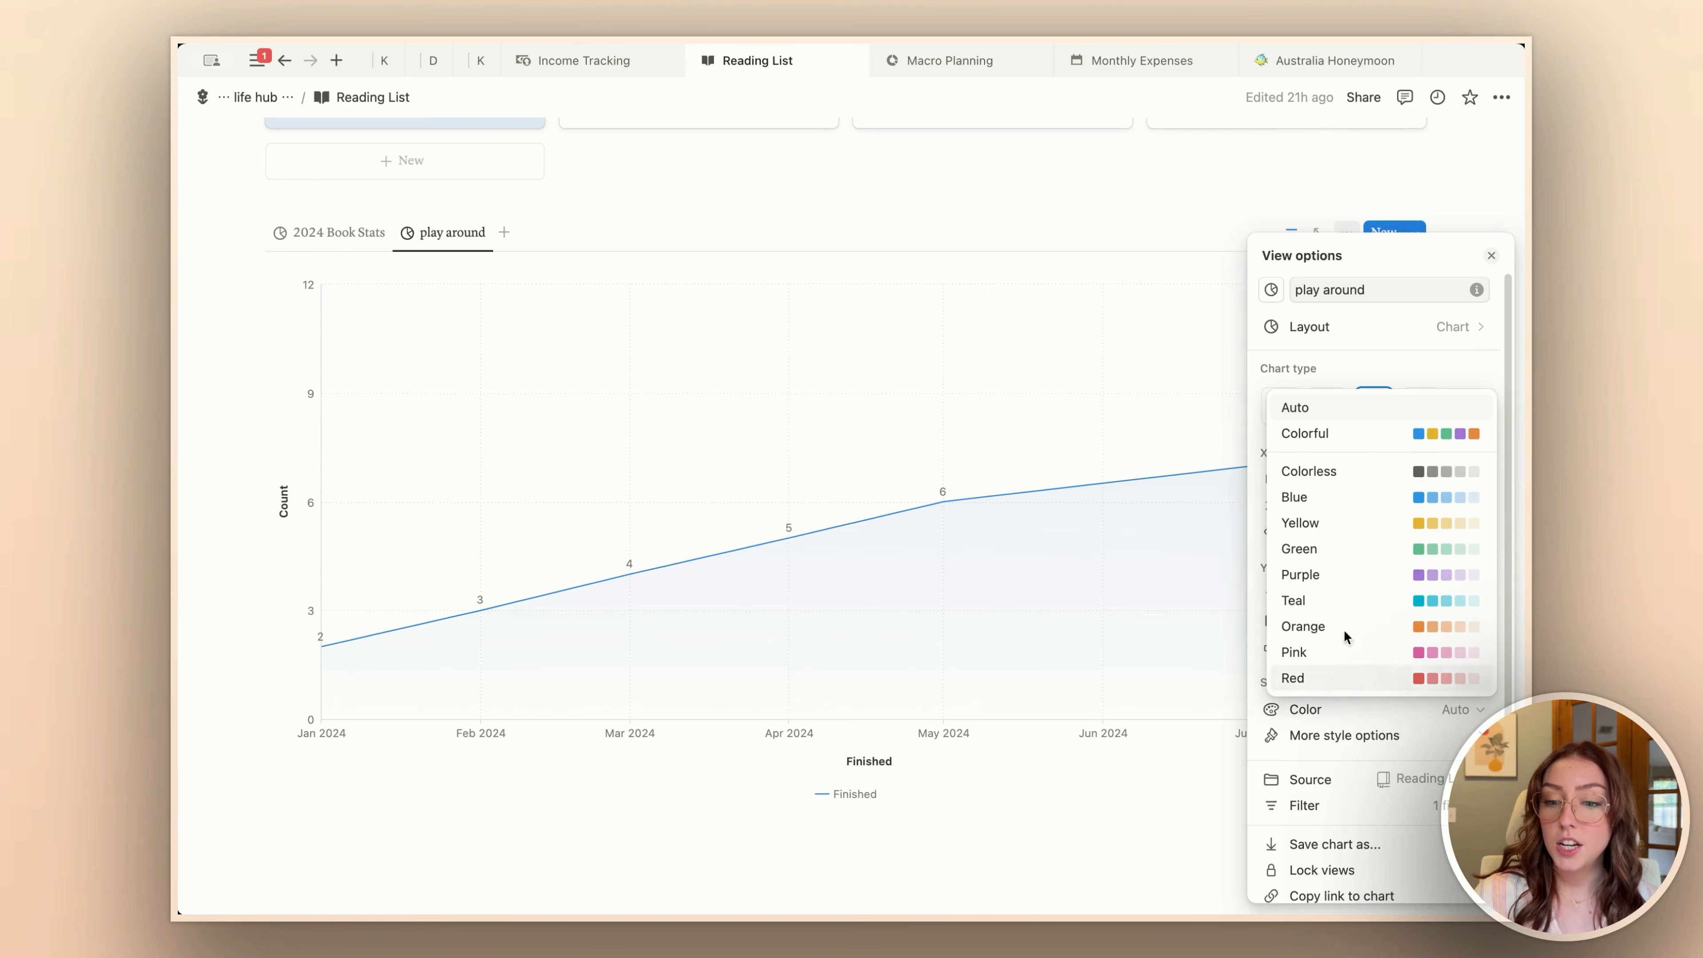
{"action": "left_click", "coordinate": [1406, 624]}
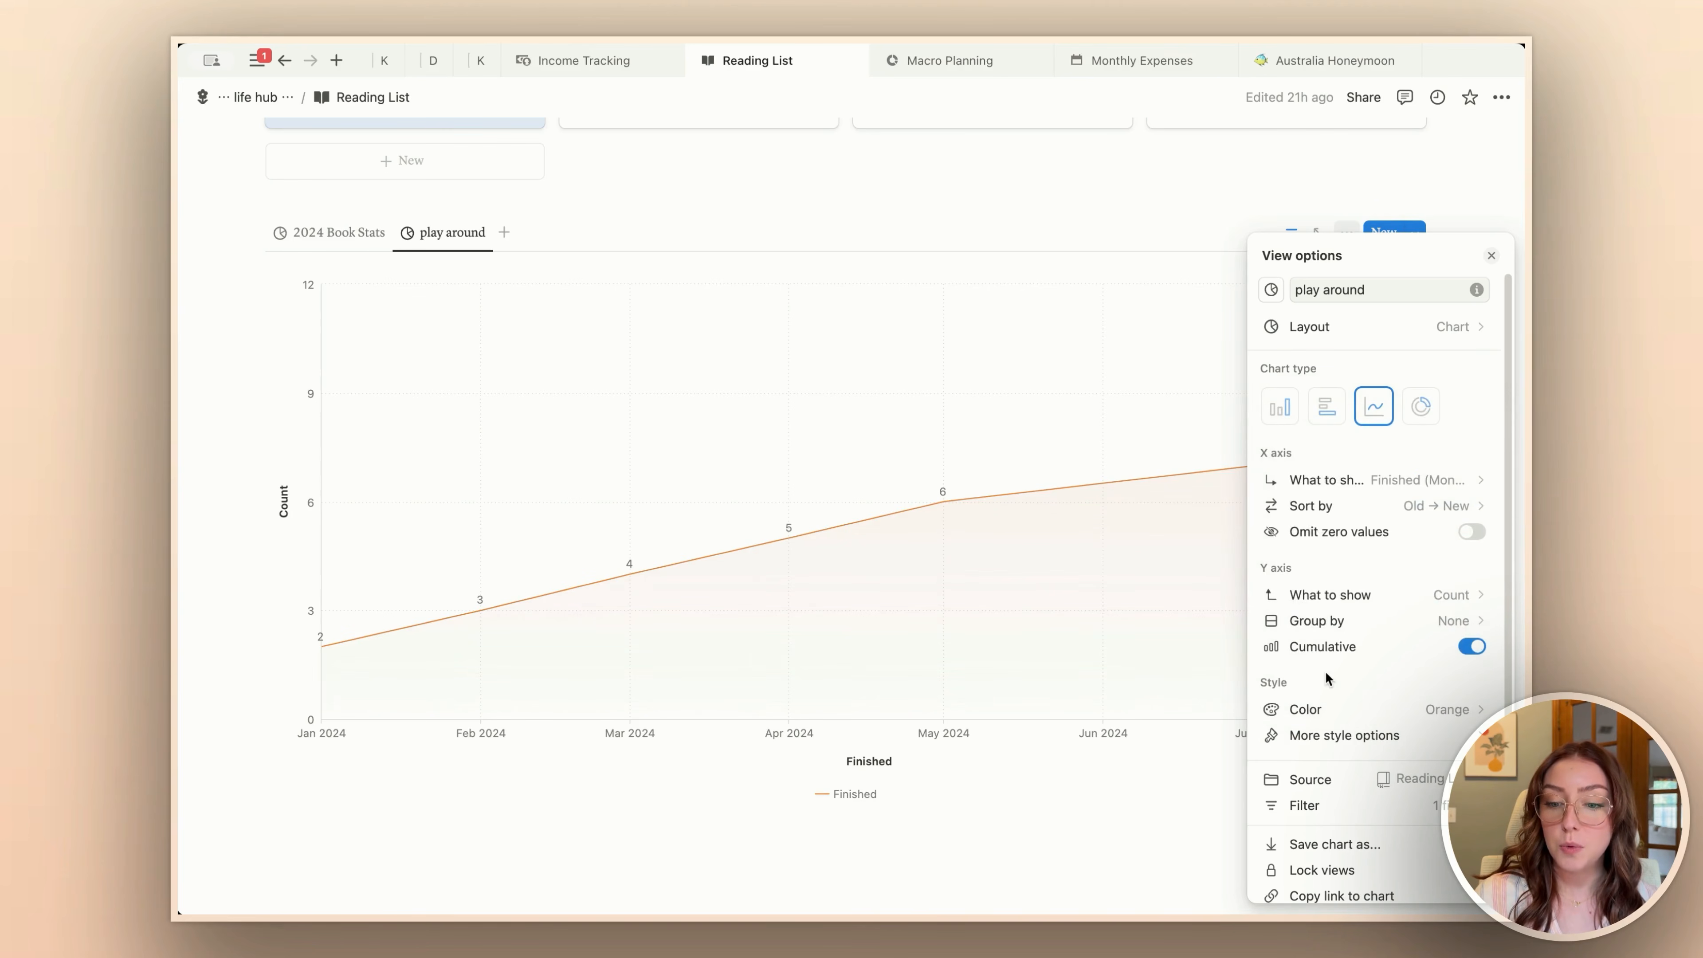
Step: Turn on Smooth line for the line chart, and switch its Gradient area off and back on
{"action": "scroll", "coordinate": [1408, 675], "scroll_direction": "down", "scroll_amount": 3}
{"action": "left_click", "coordinate": [1351, 637]}
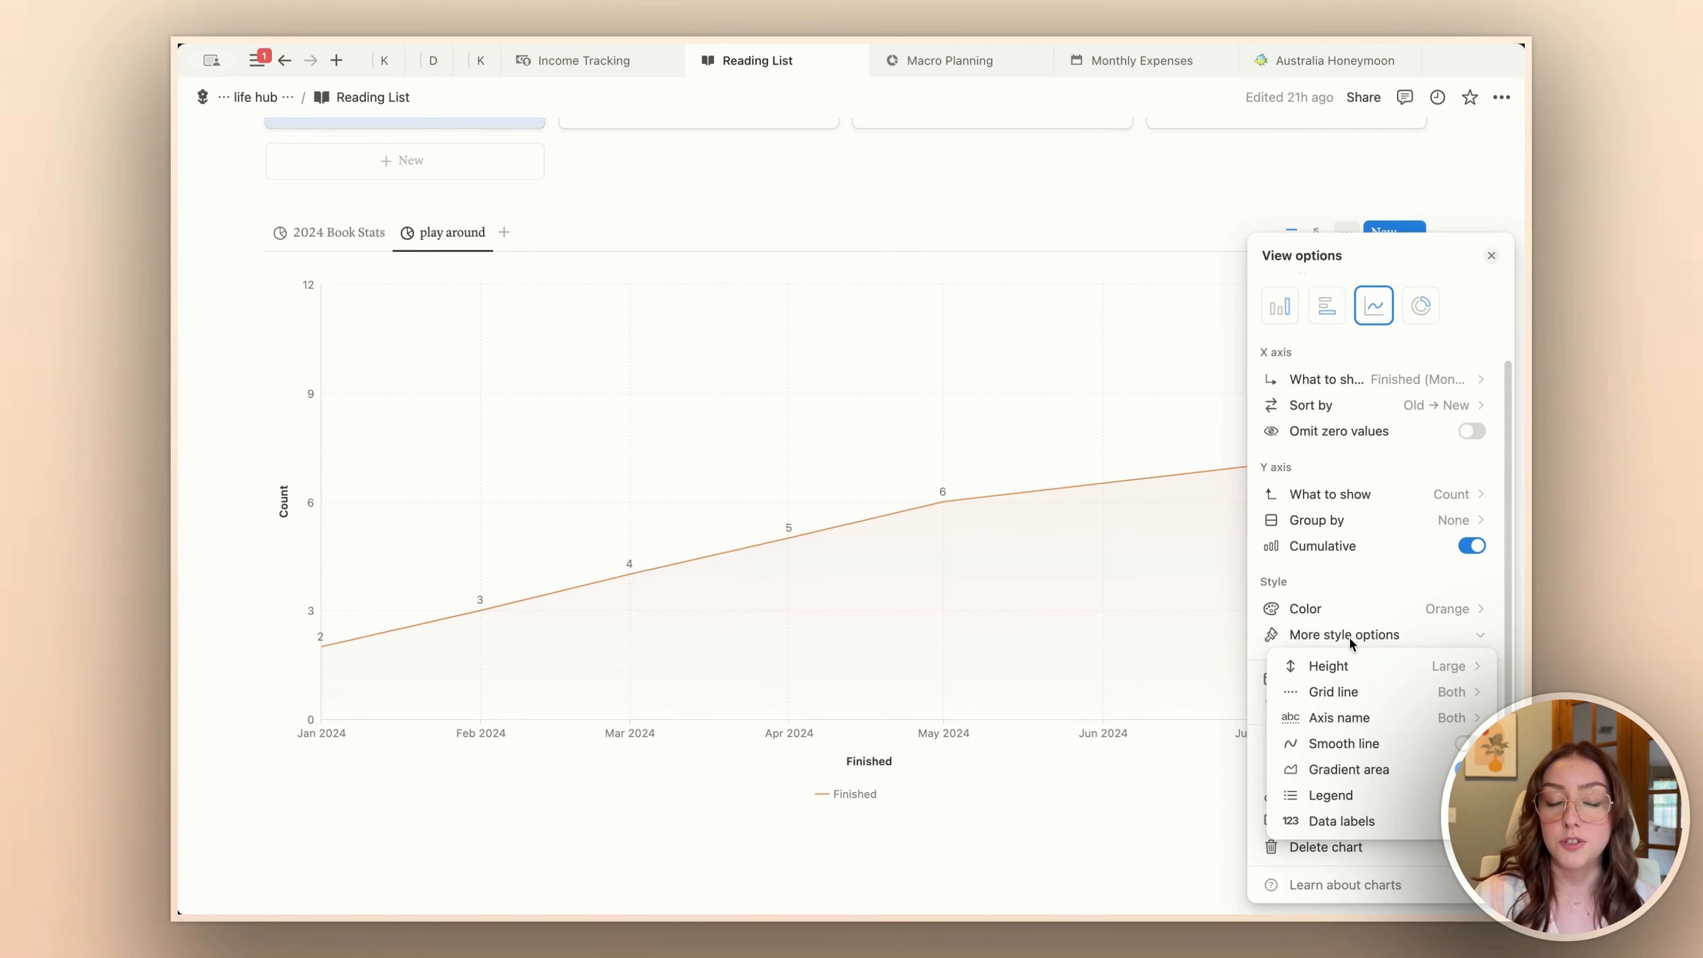
{"action": "left_click", "coordinate": [1344, 695]}
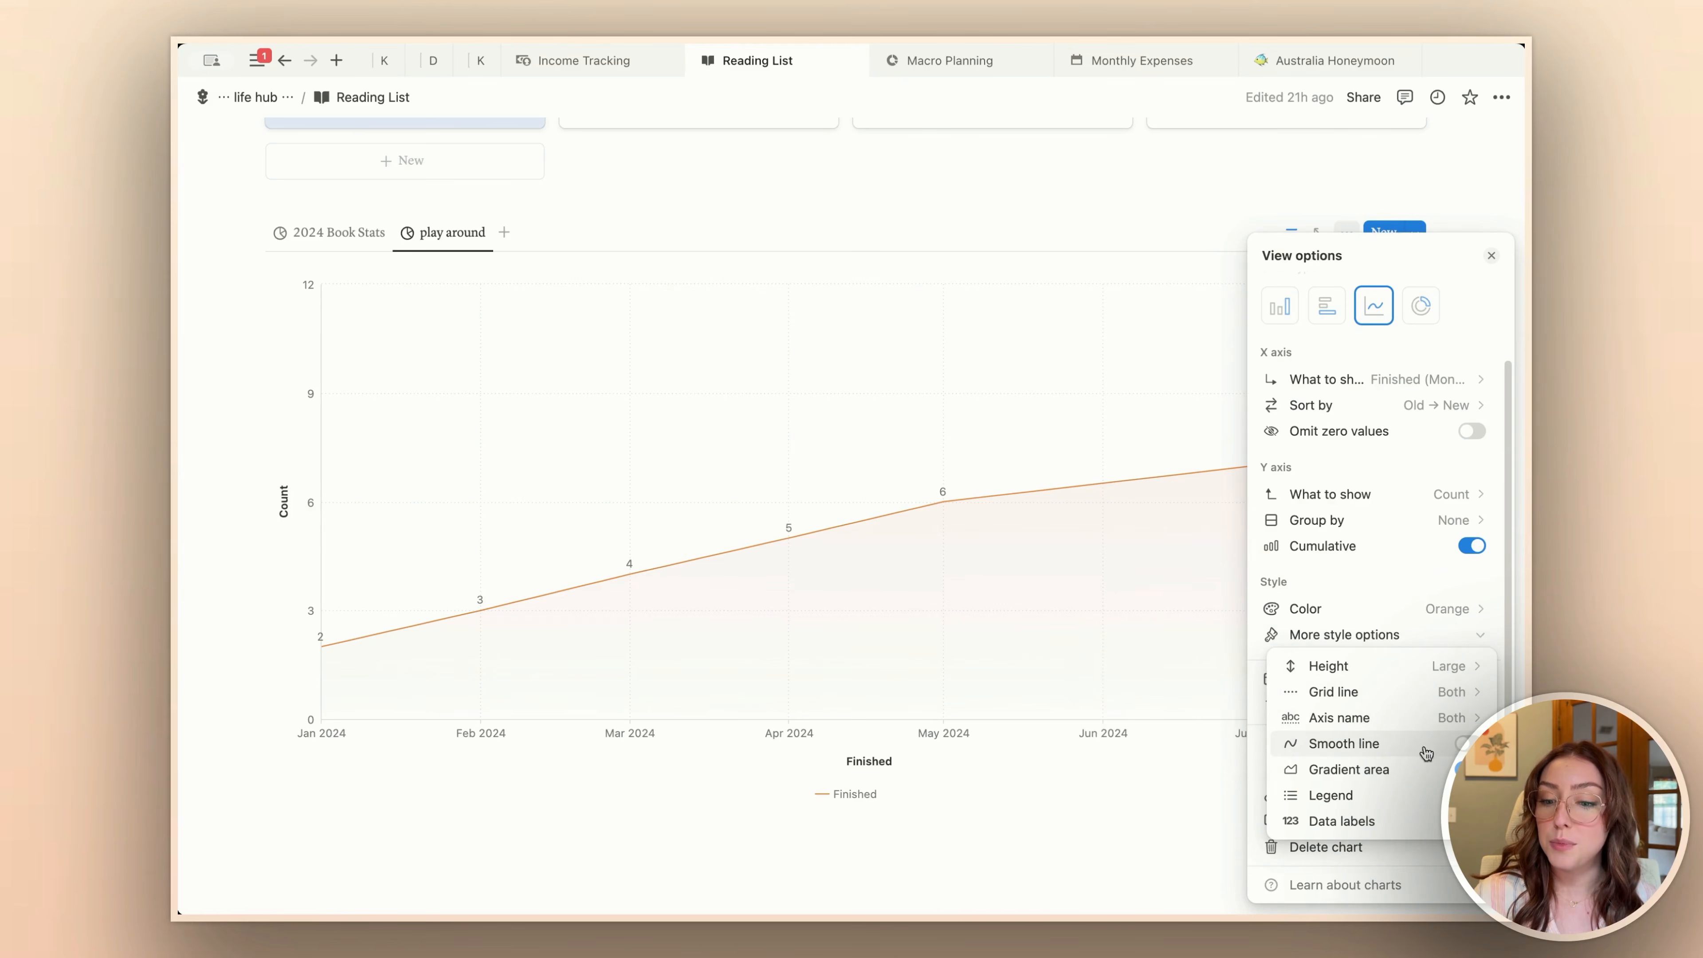
{"action": "left_click", "coordinate": [1468, 744]}
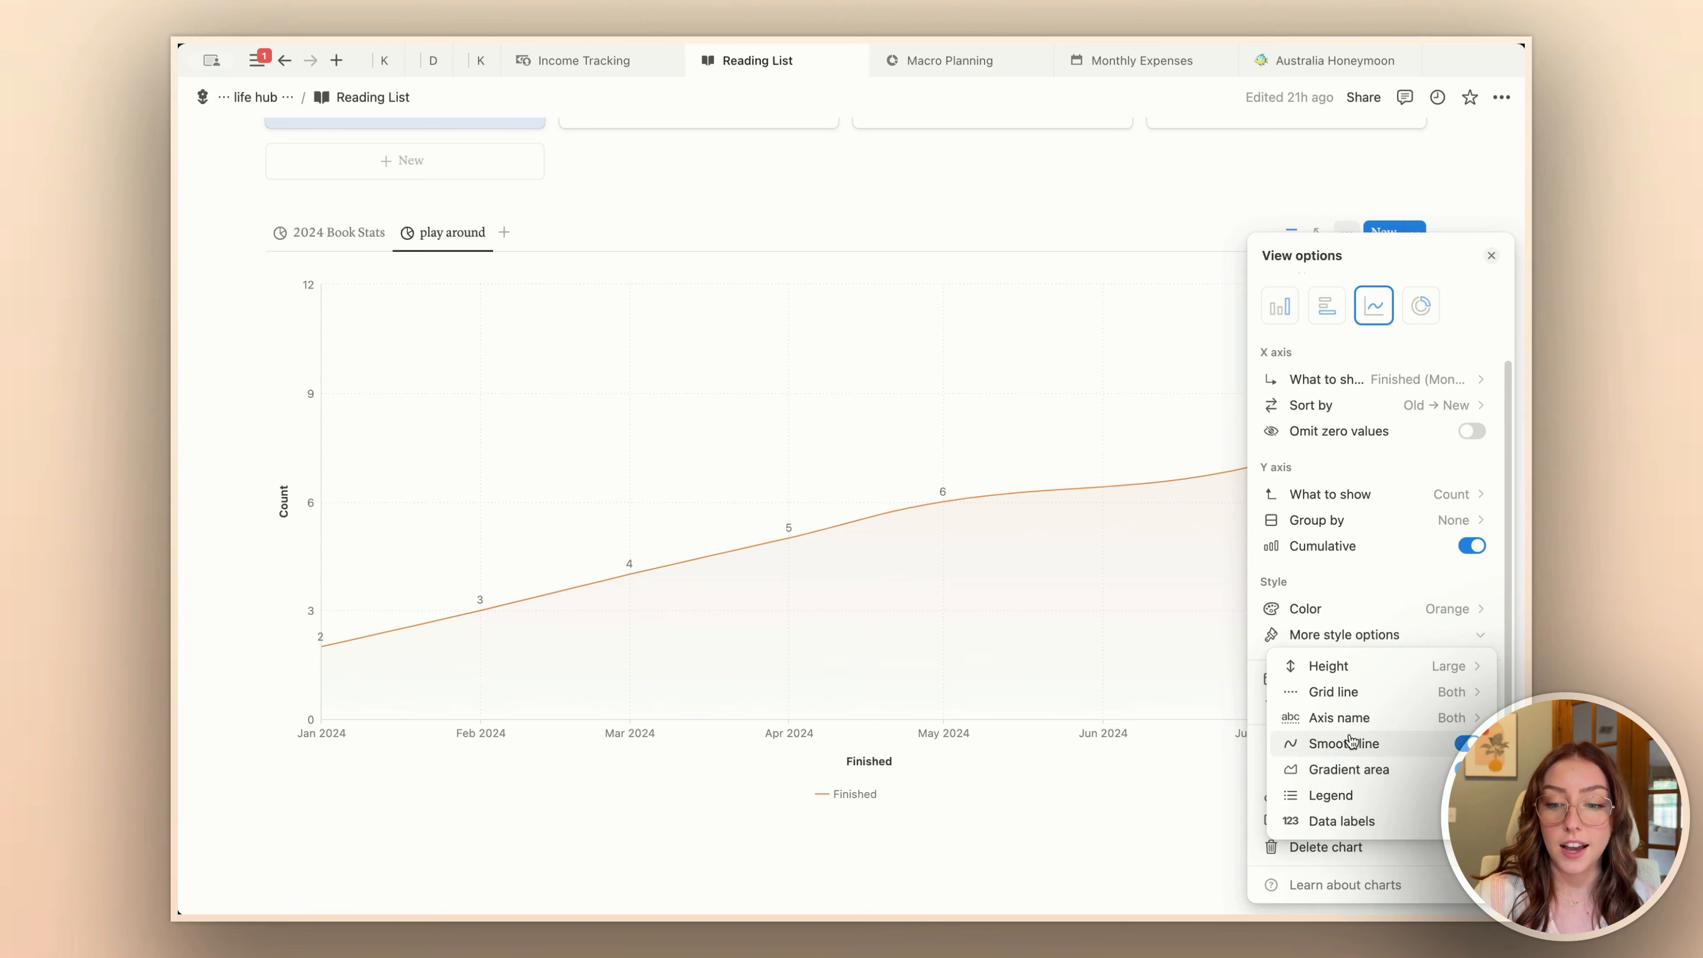
{"action": "left_click", "coordinate": [1467, 770]}
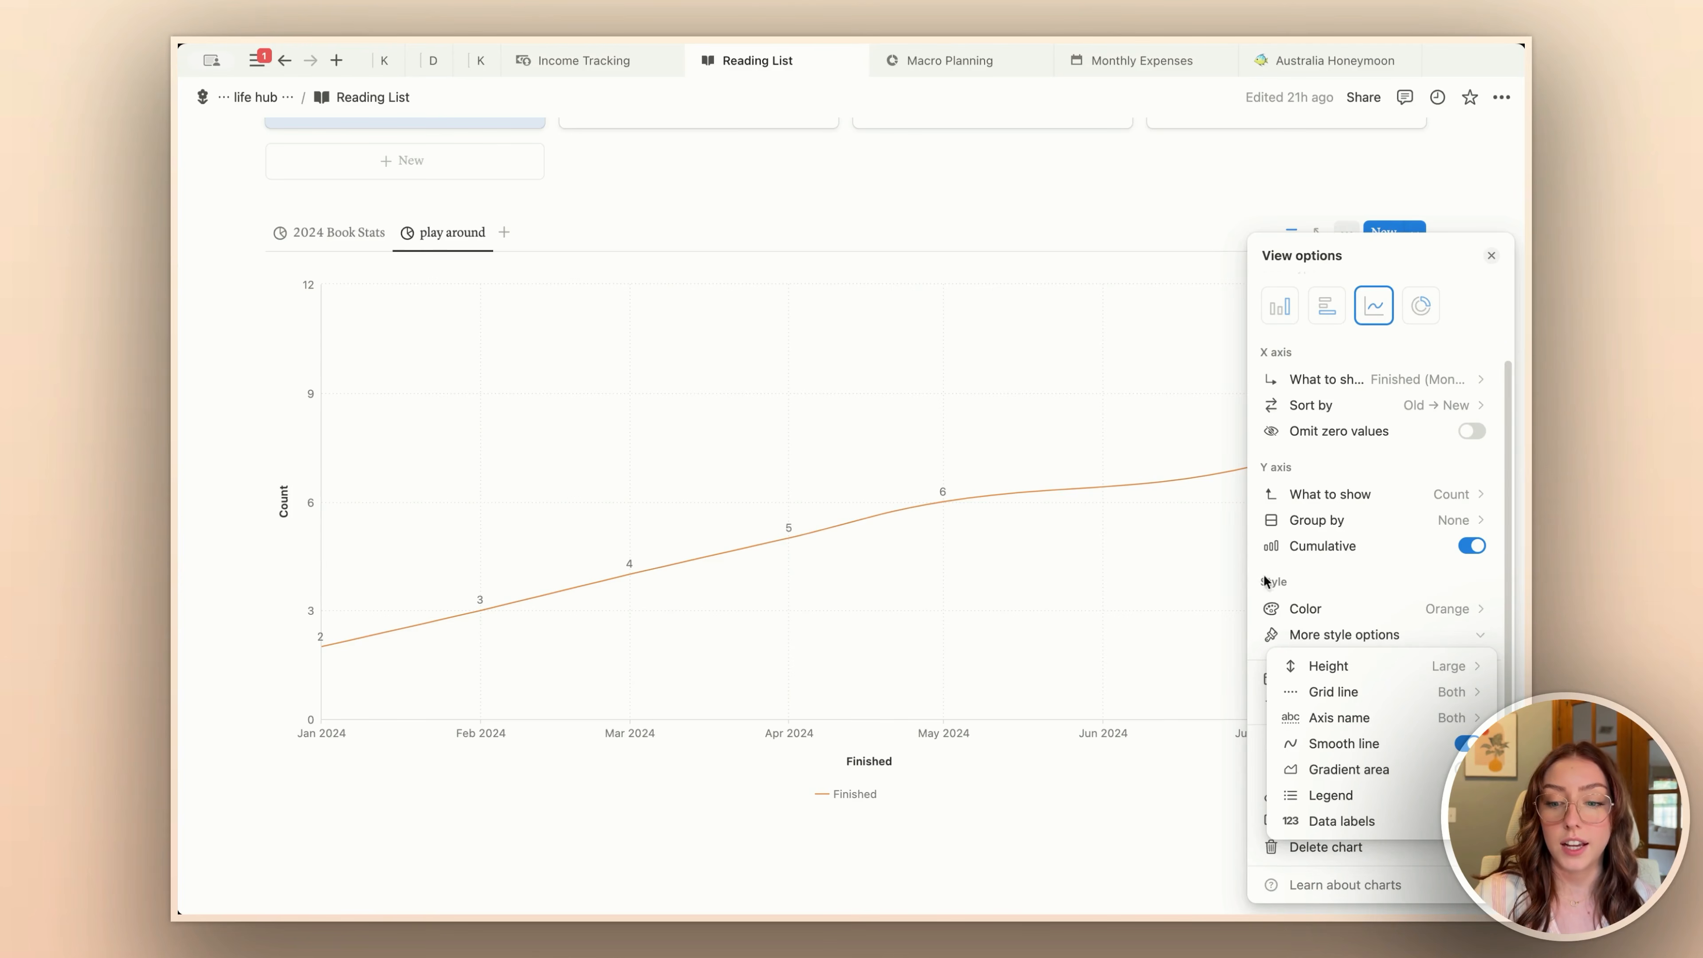
{"action": "left_click", "coordinate": [1467, 770]}
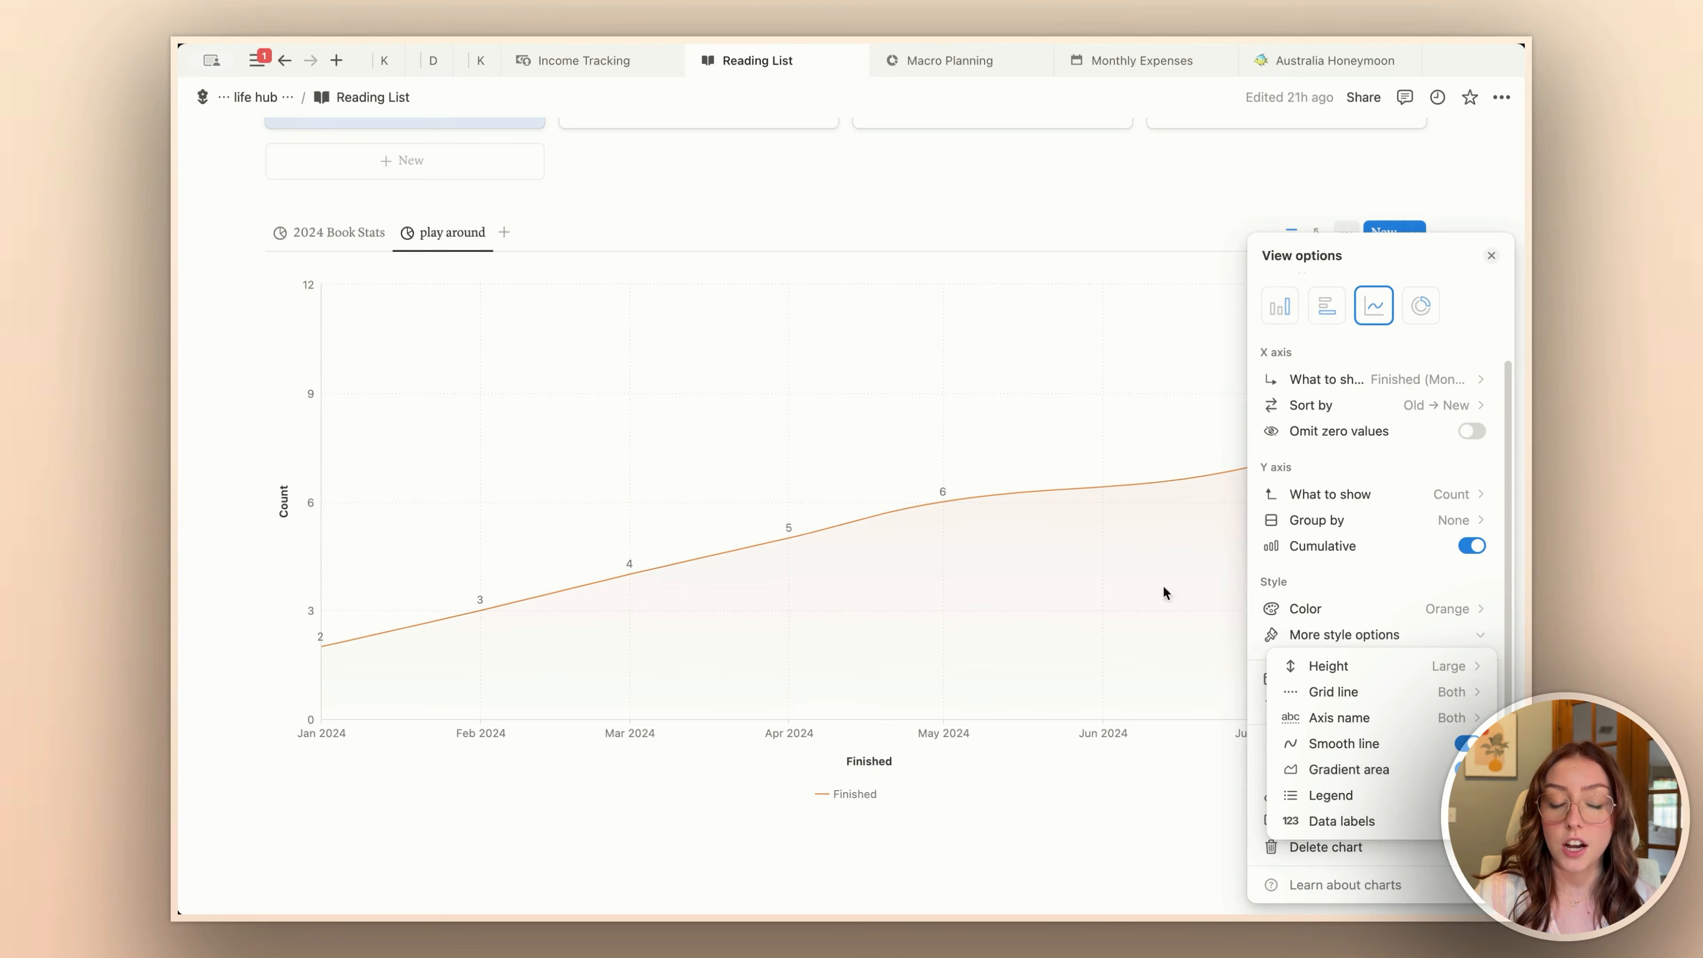
{"action": "left_click", "coordinate": [945, 627]}
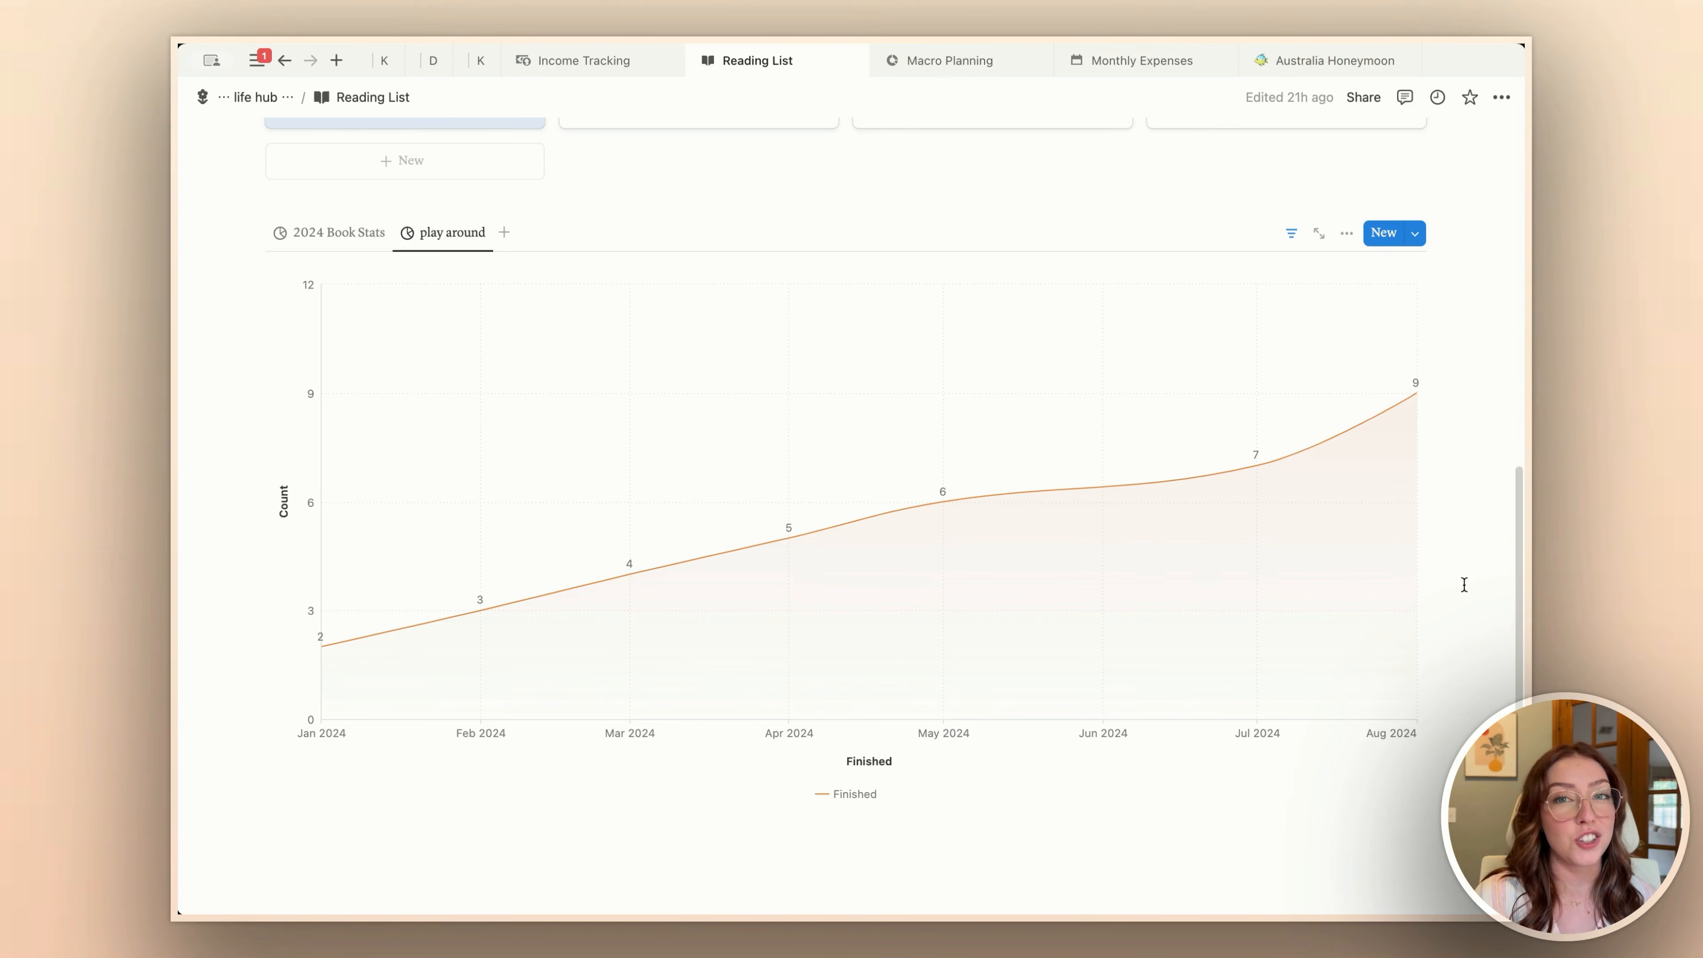
Step: Show the 2024 Book Stats donut chart, and open the Monthly Expenses page to view its September 2024 chart
{"action": "left_click", "coordinate": [340, 236]}
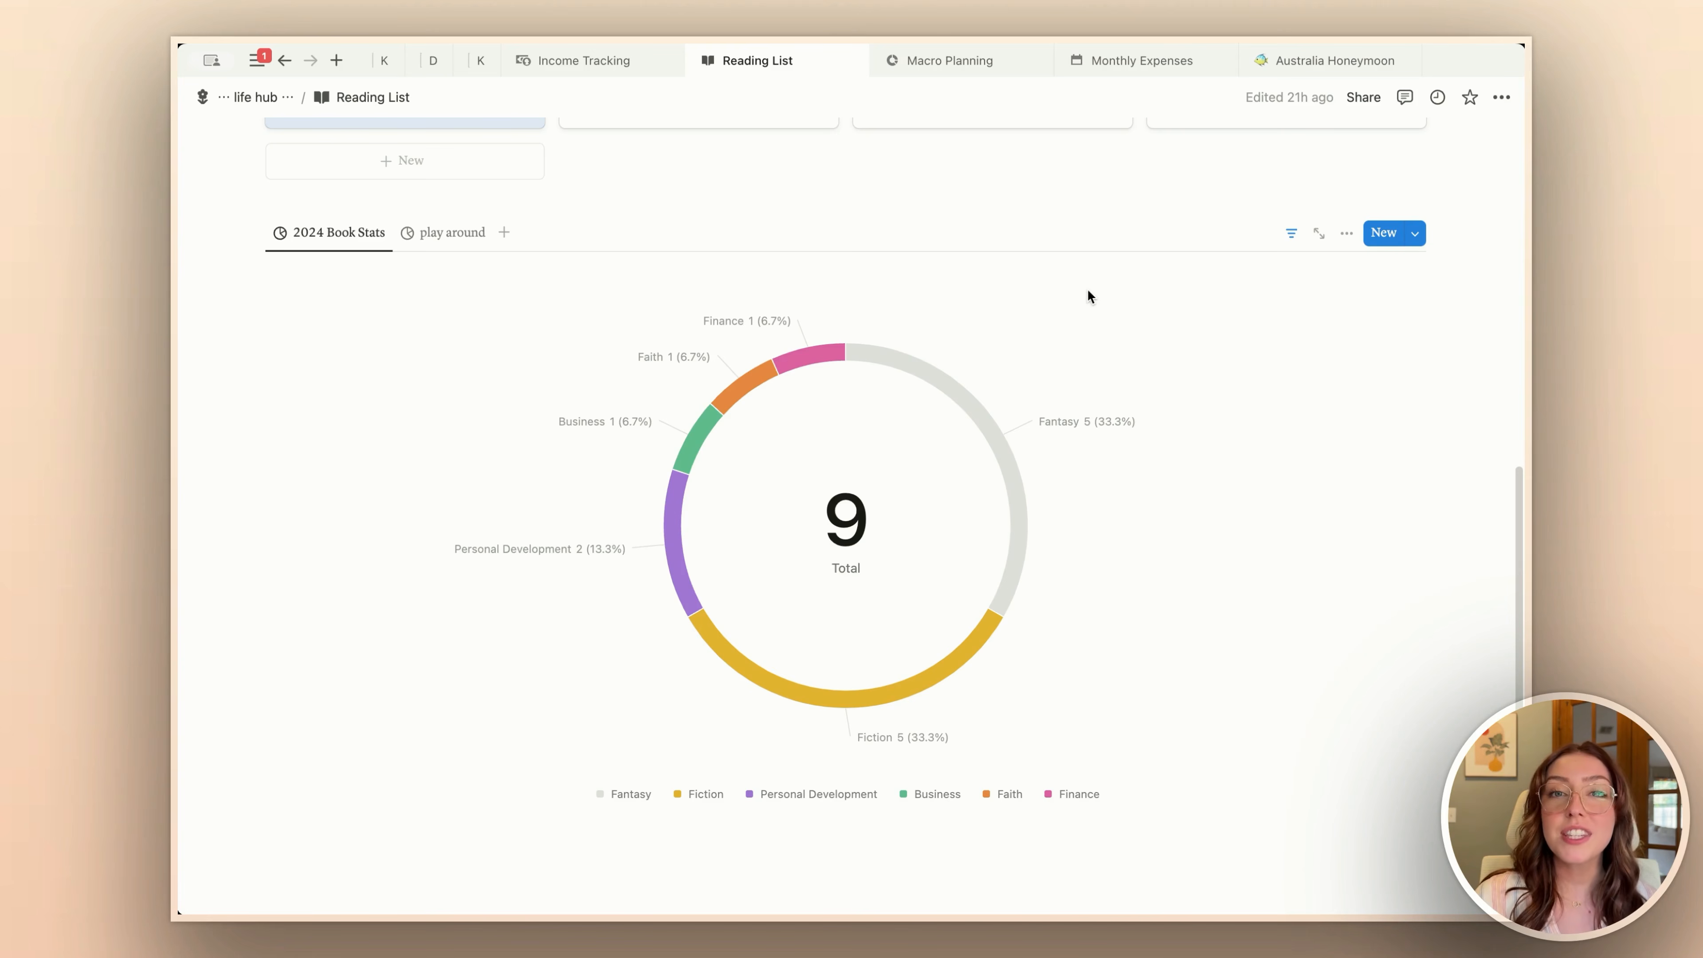
{"action": "left_click", "coordinate": [1145, 64]}
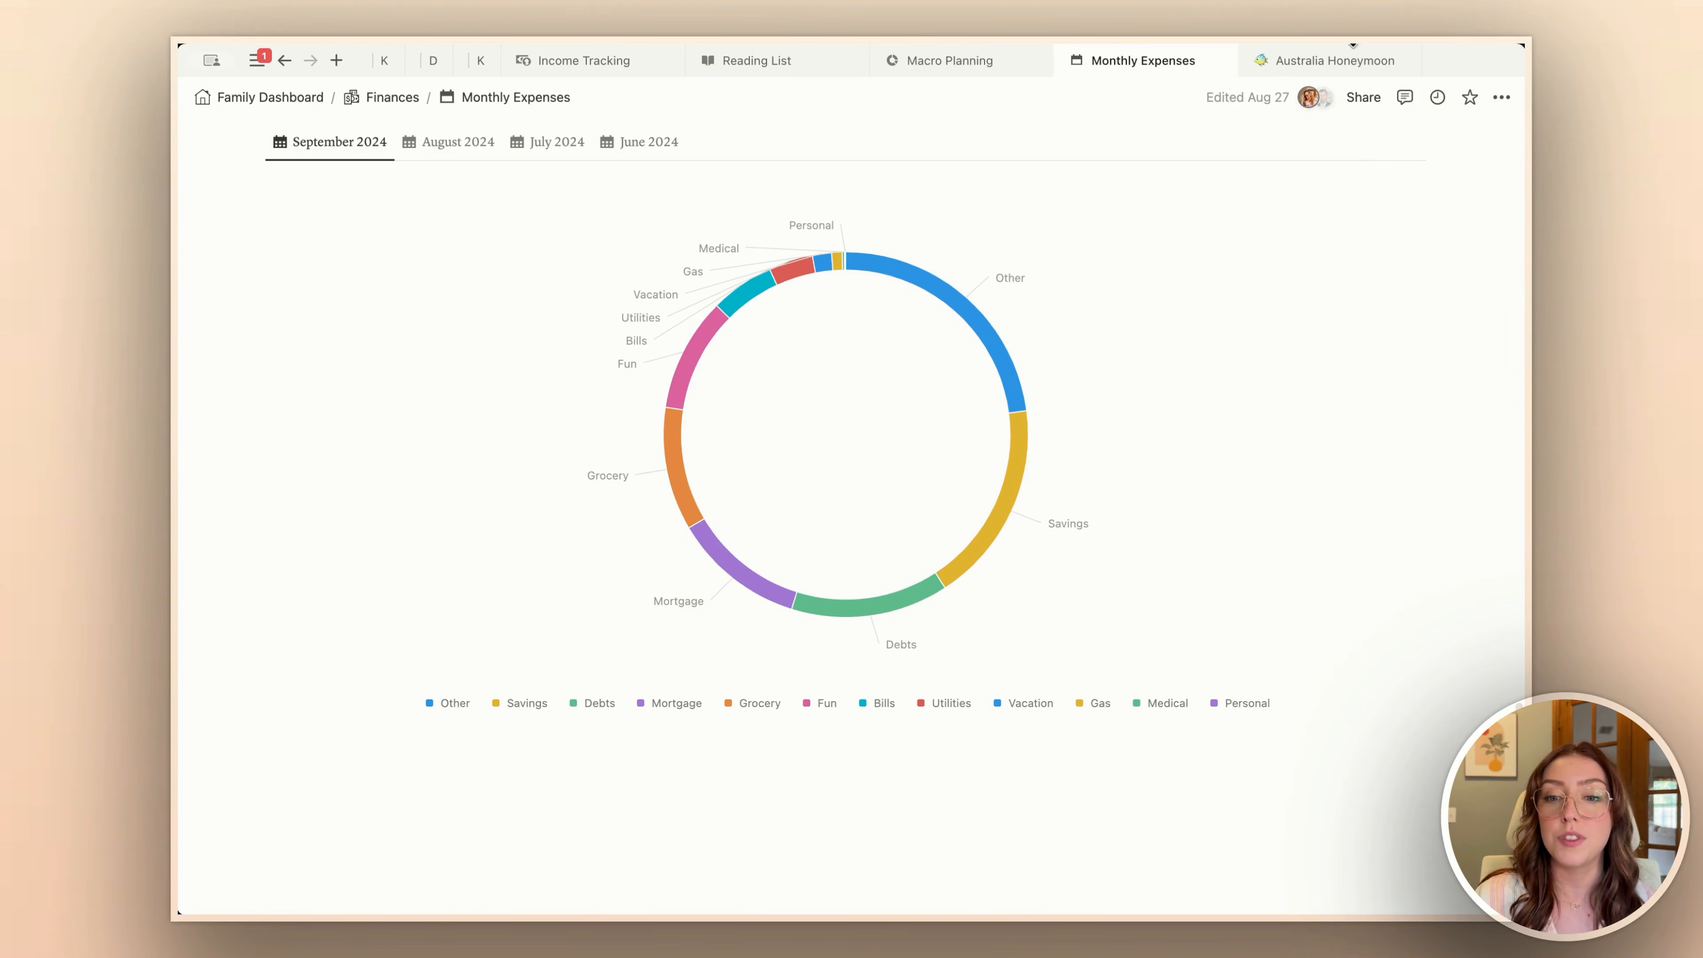
Step: Open the Australia Honeymoon page and view its trip expenses charts by category and by category and destination
{"action": "left_click", "coordinate": [1327, 62]}
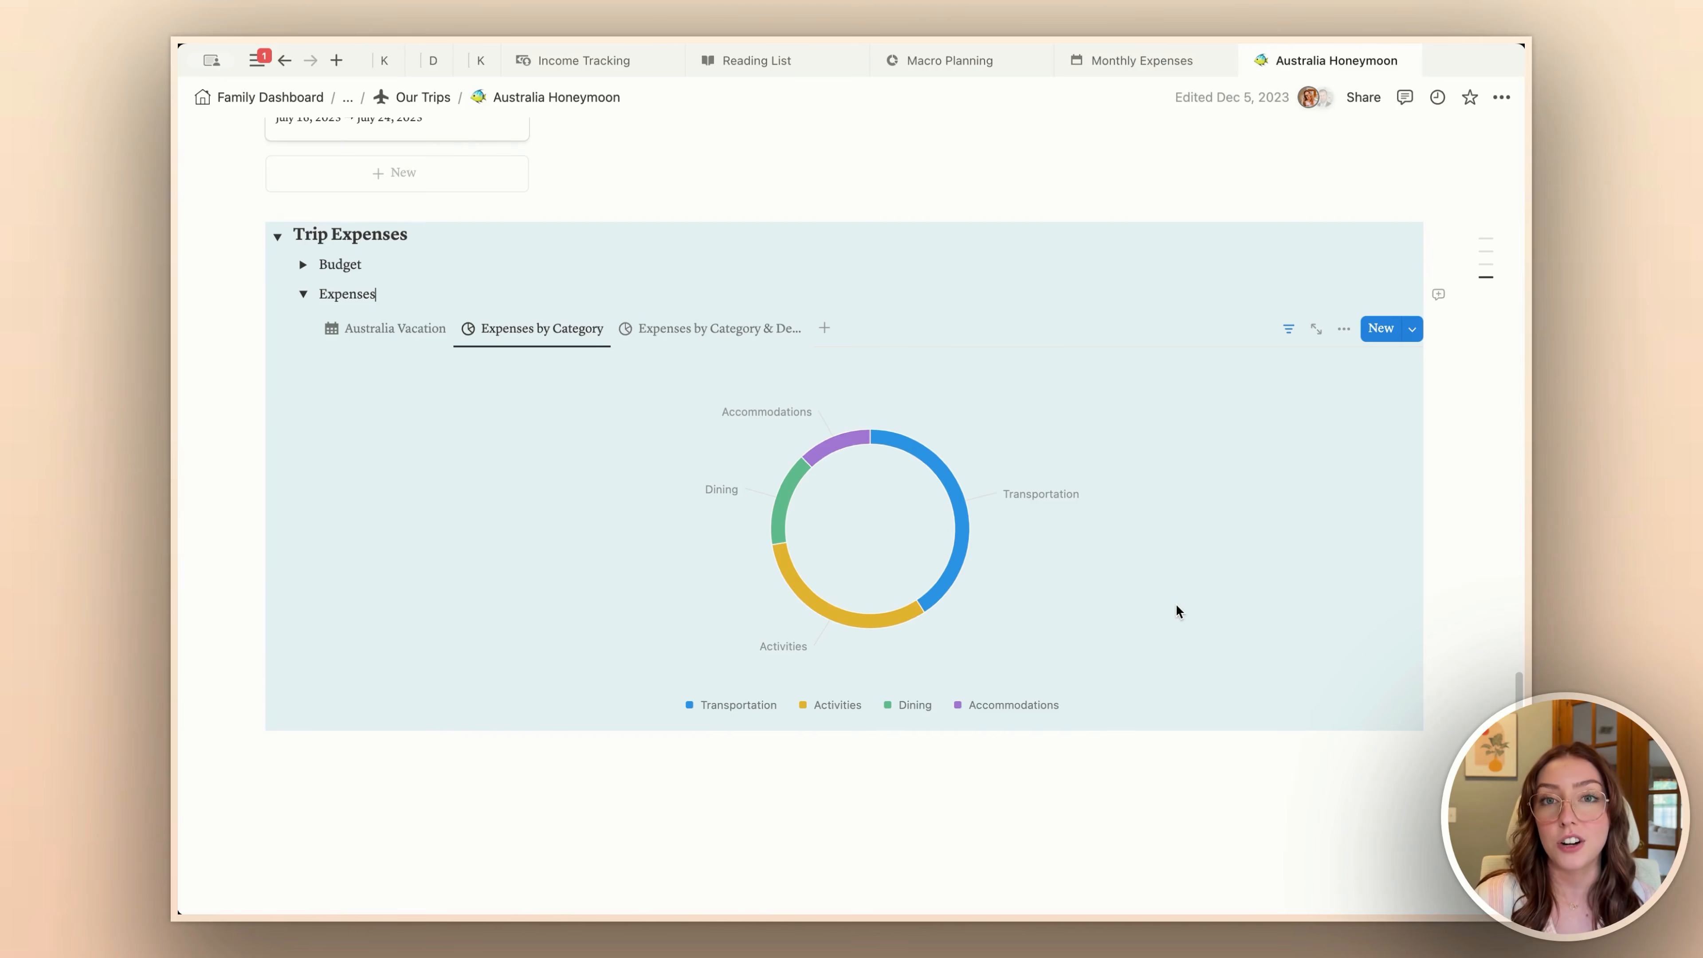
{"action": "scroll", "coordinate": [971, 164], "scroll_direction": "down", "scroll_amount": 2}
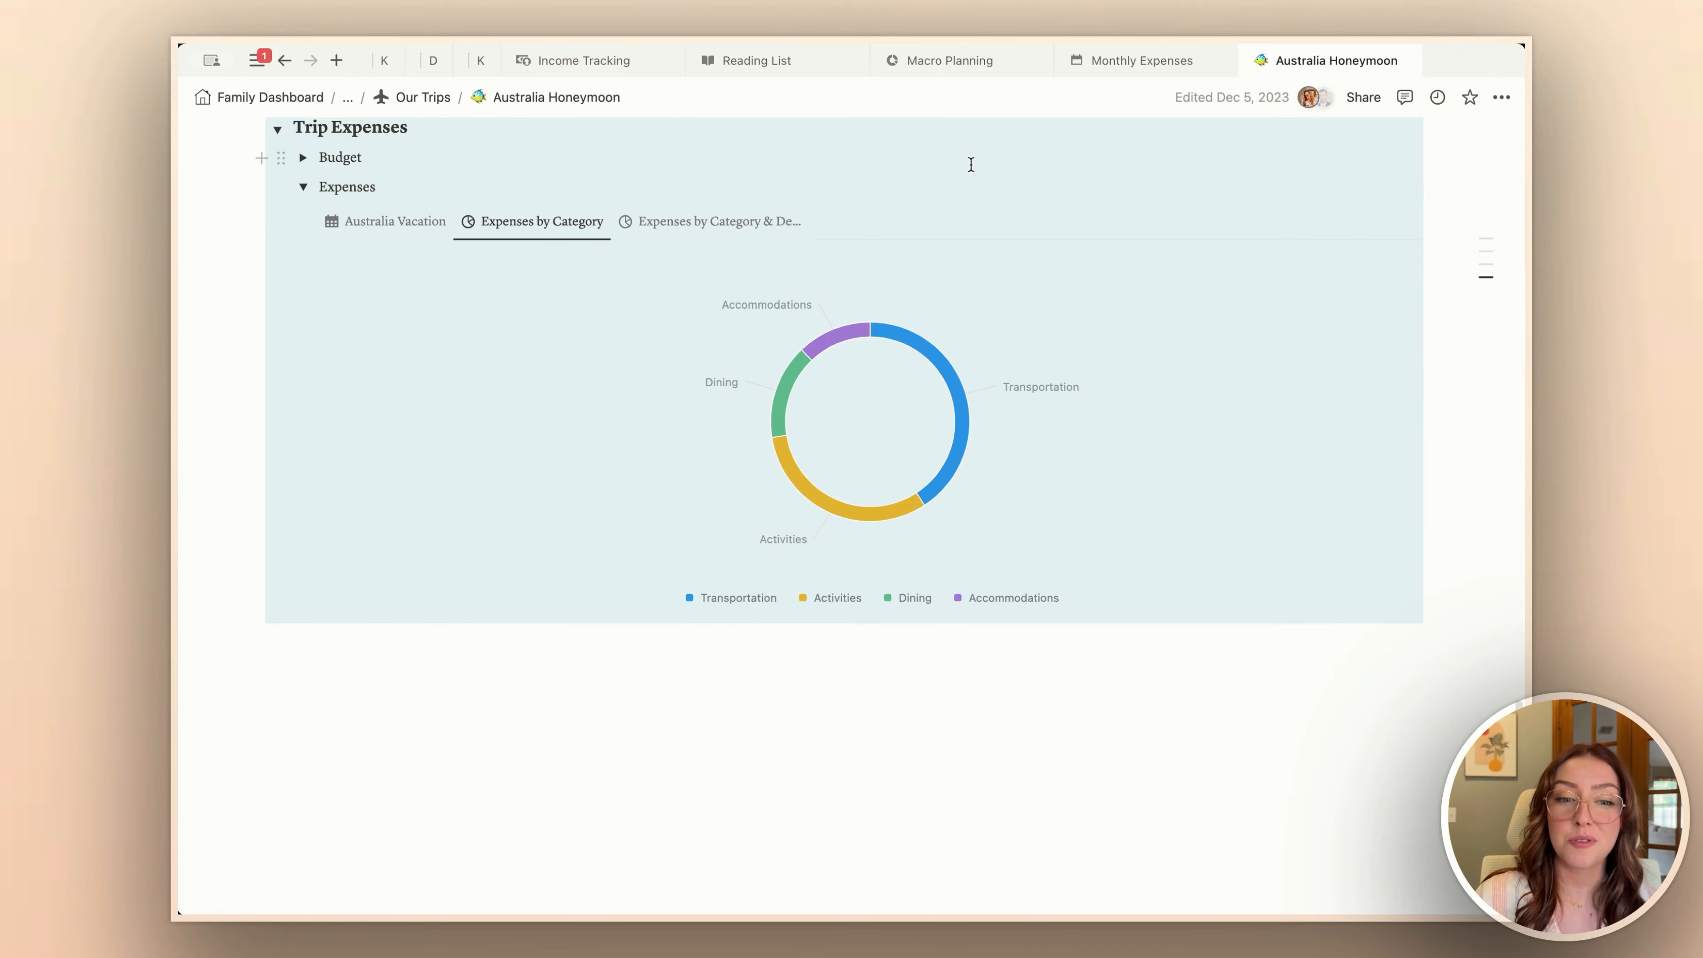
{"action": "left_click", "coordinate": [709, 221]}
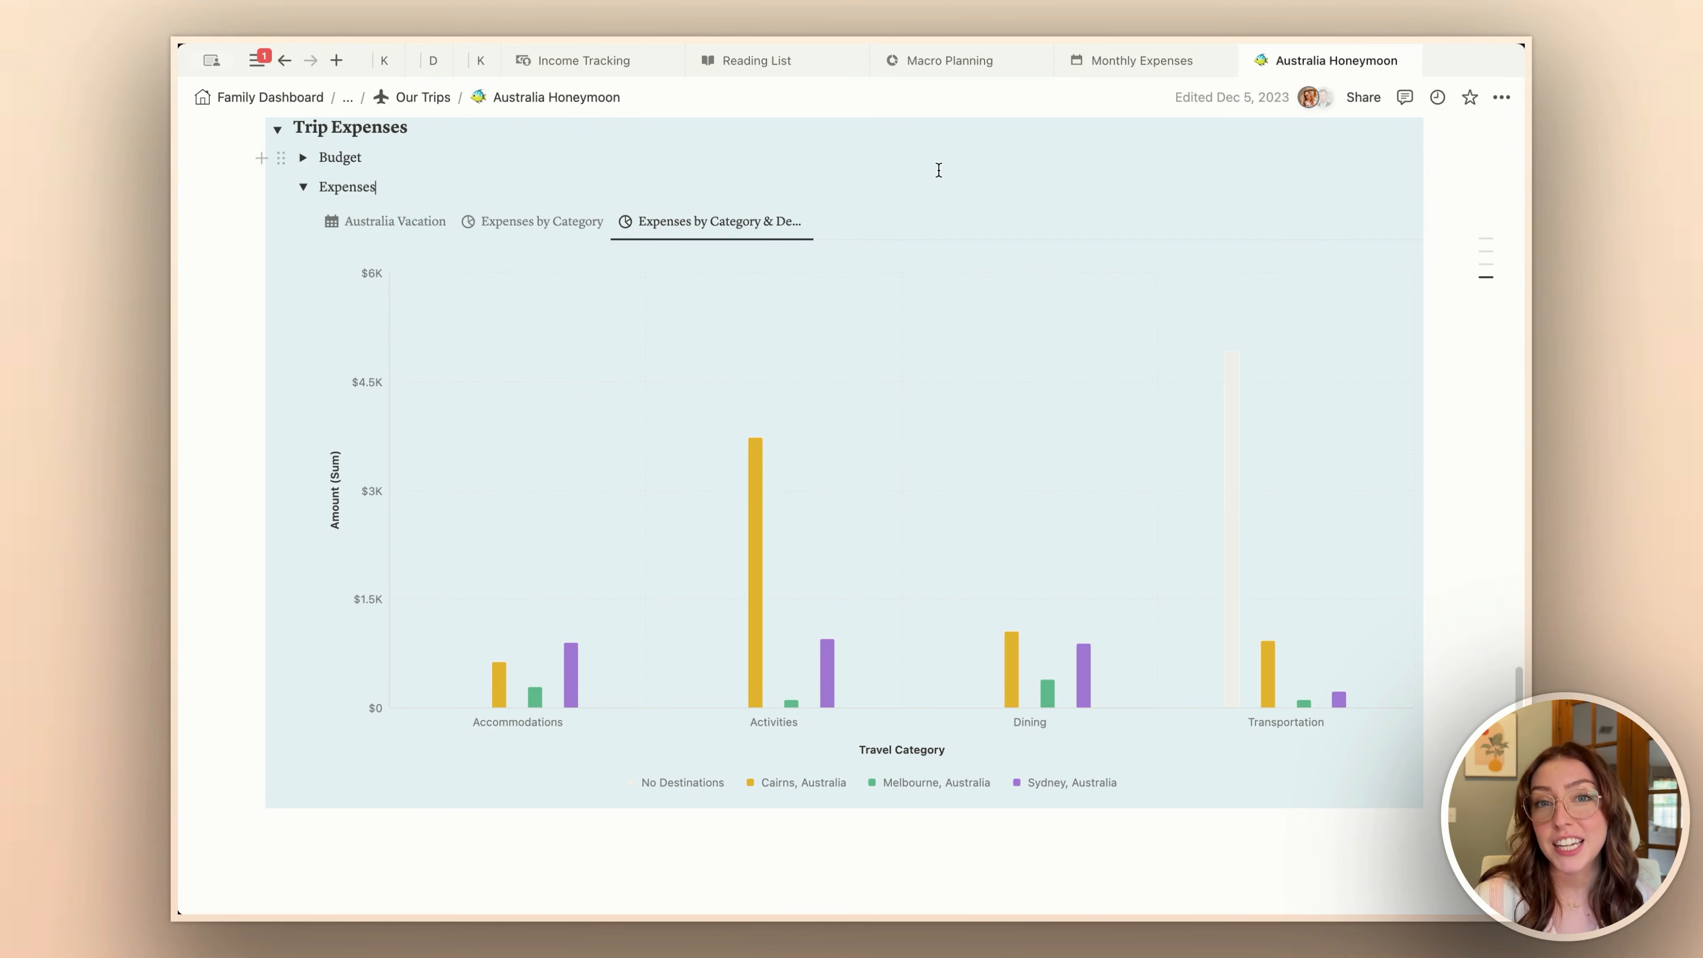
Step: Open the Income Tracking page and compare the Total Income By Month and YTD Income By Type charts
{"action": "left_click", "coordinate": [597, 66]}
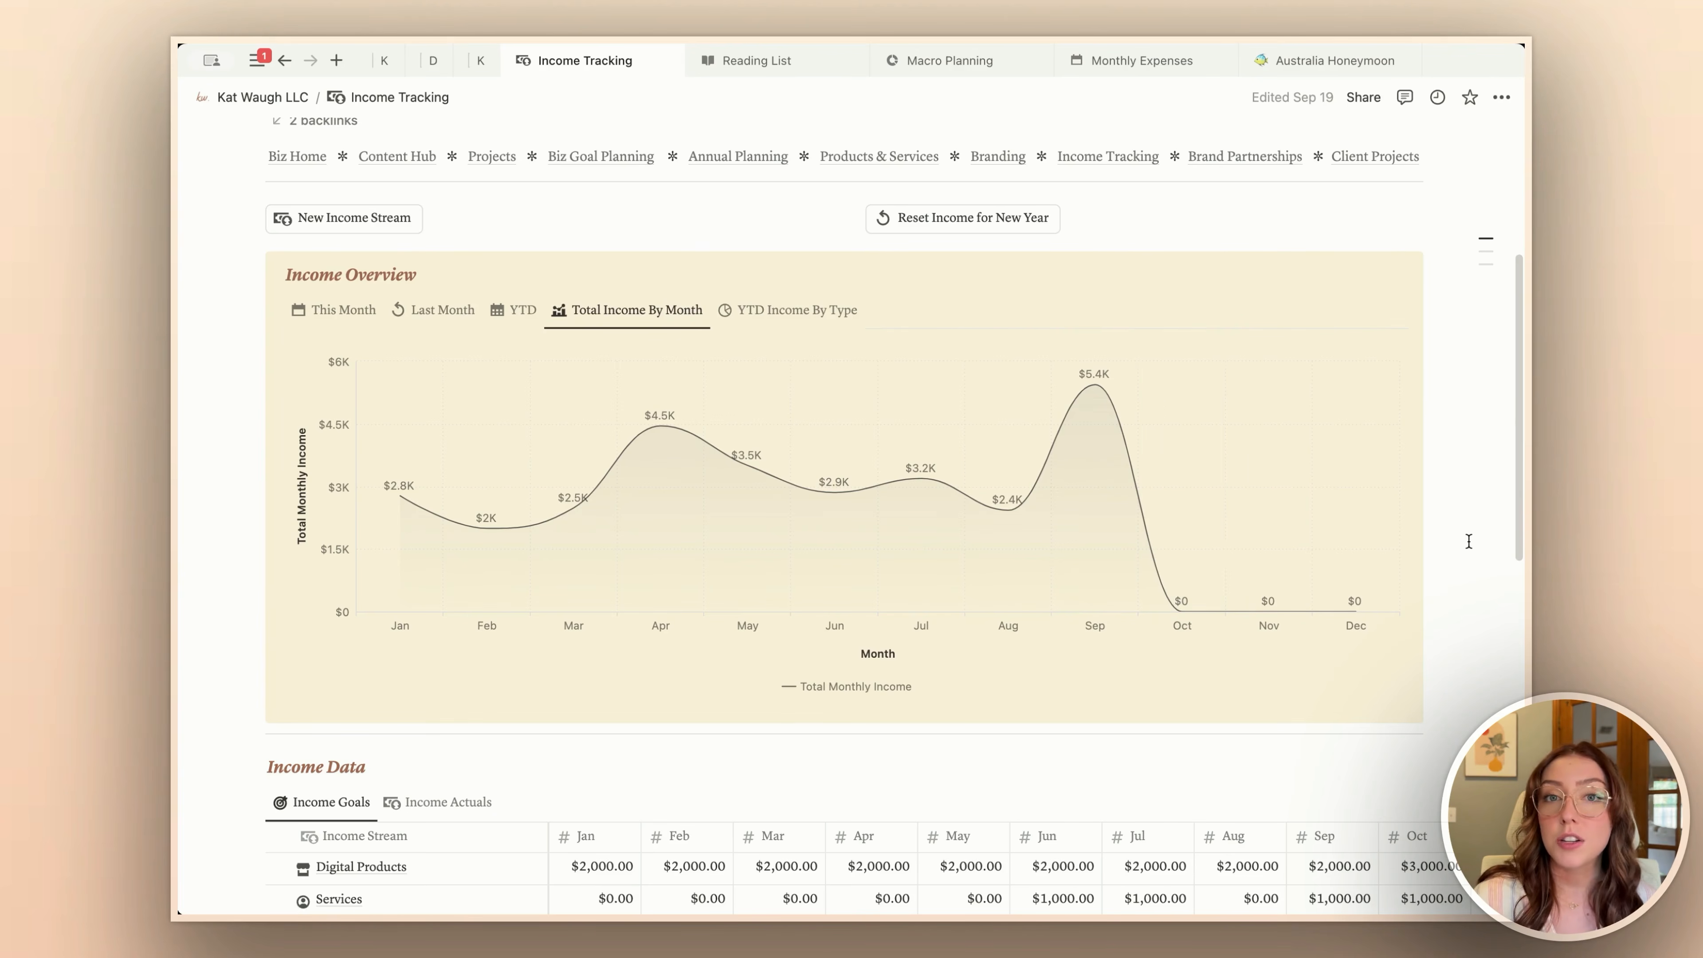
{"action": "left_click", "coordinate": [800, 314]}
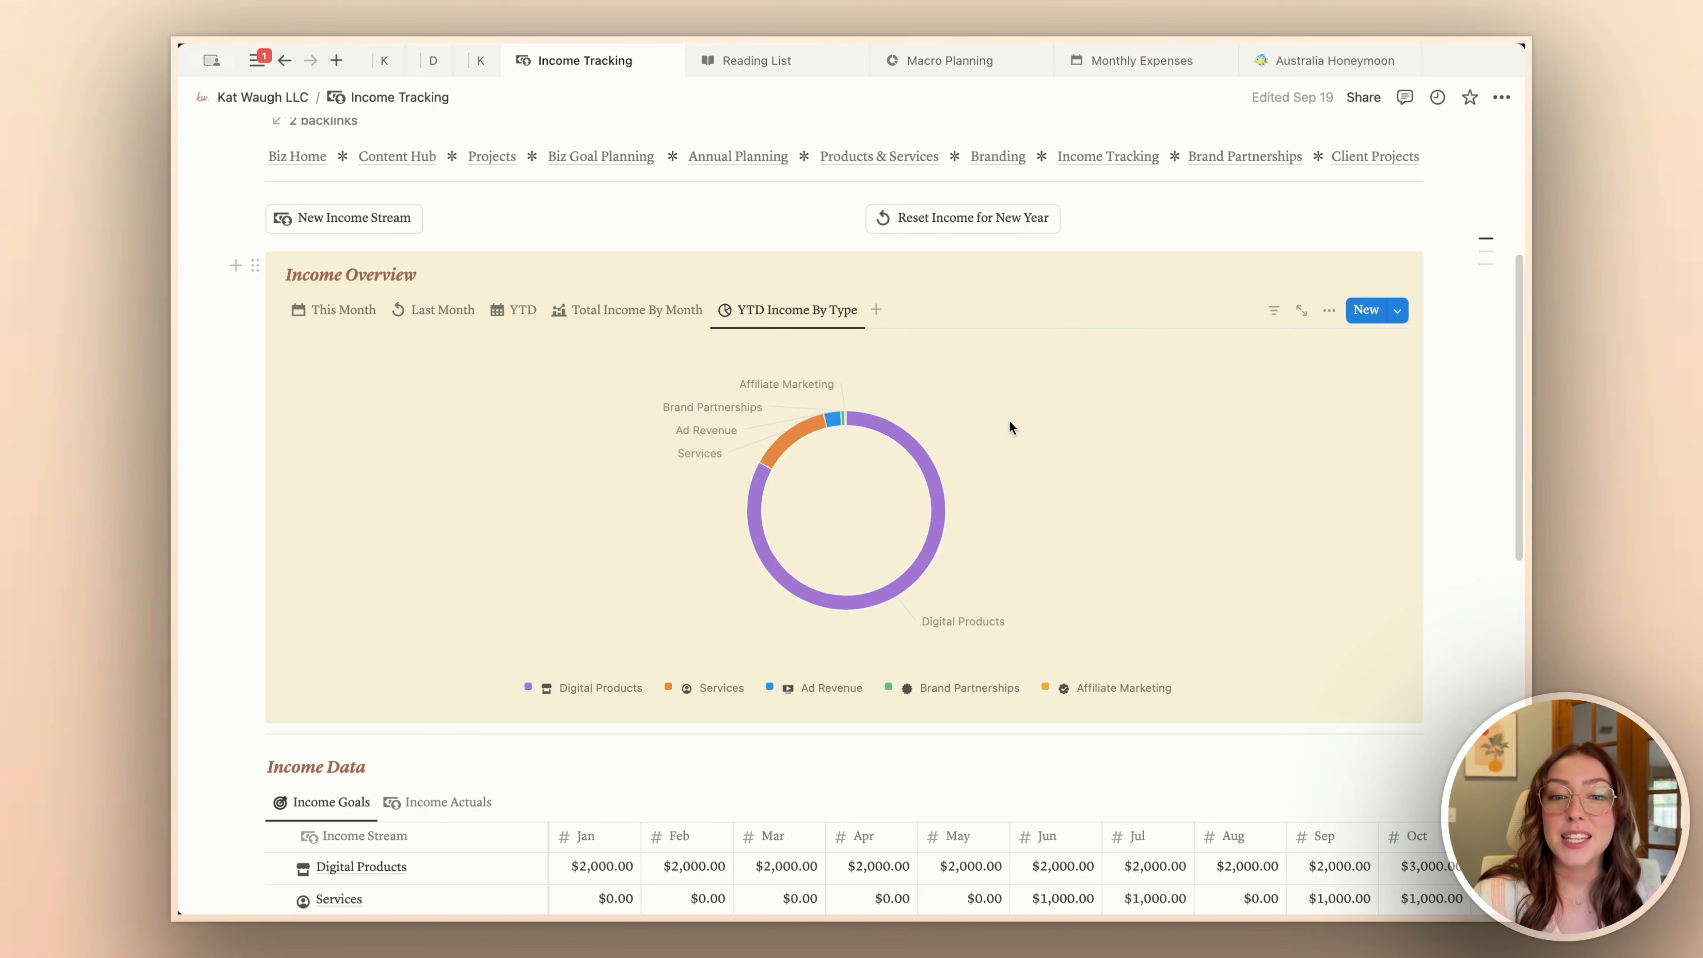
Step: Open the Macro Planning page and examine the weekly meal plan macro counts and the Today's Macros donut chart
{"action": "left_click", "coordinate": [961, 60]}
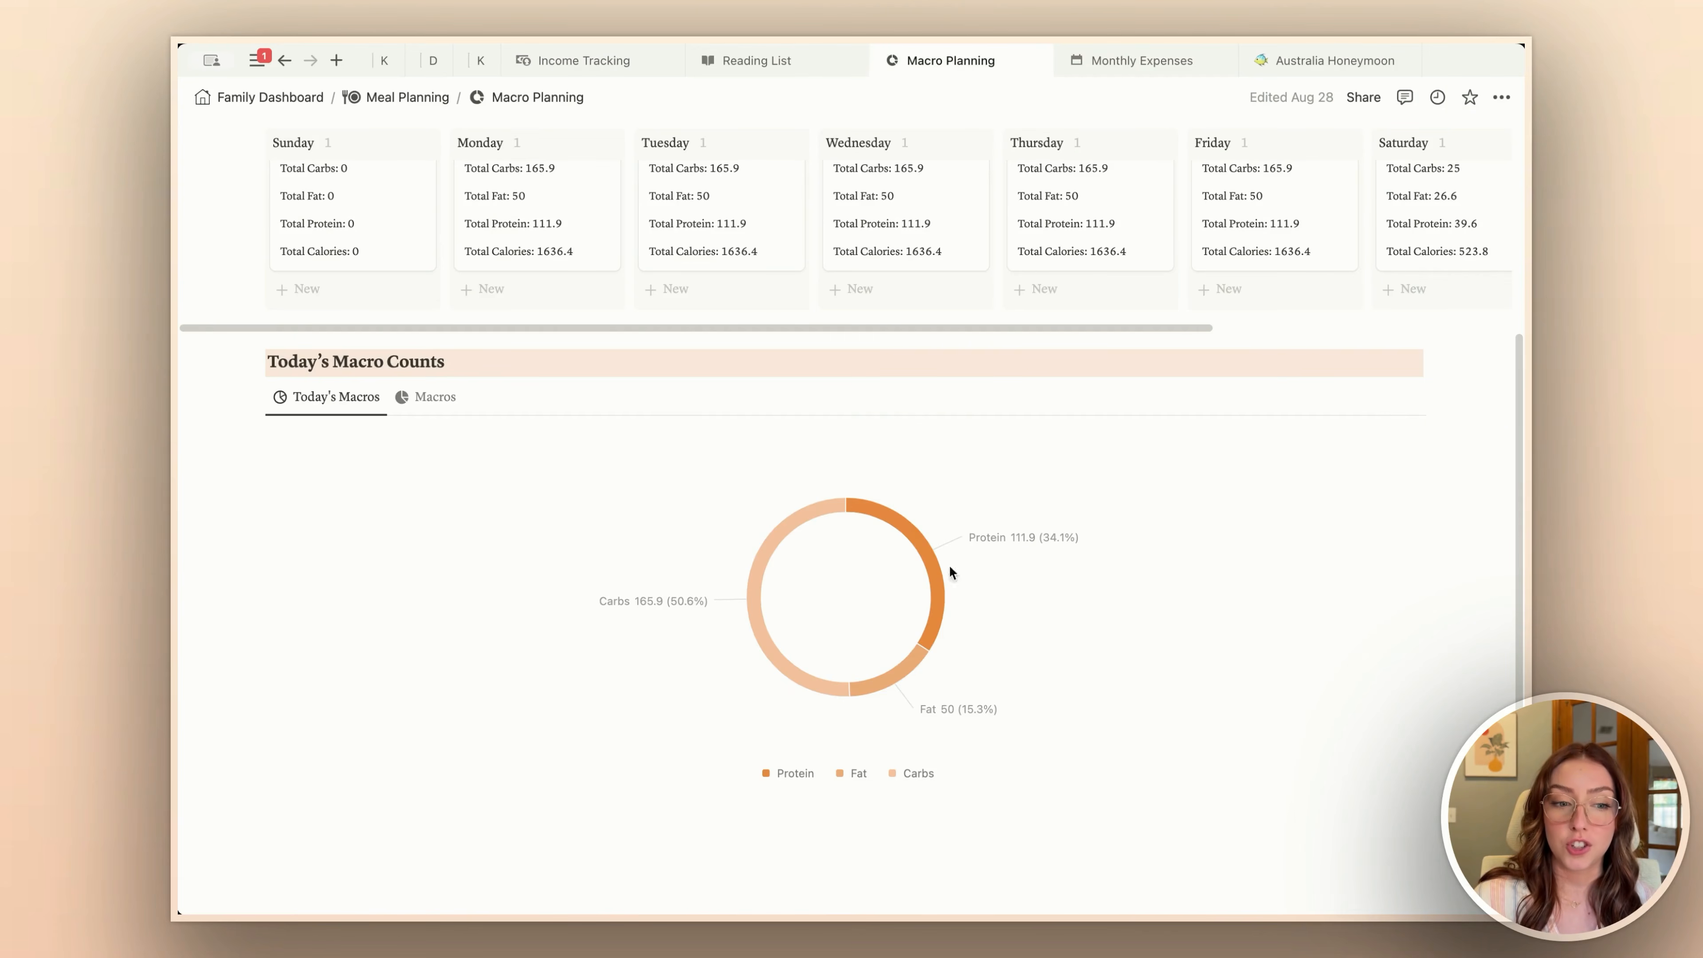
{"action": "scroll", "coordinate": [953, 618], "scroll_direction": "up", "scroll_amount": 3}
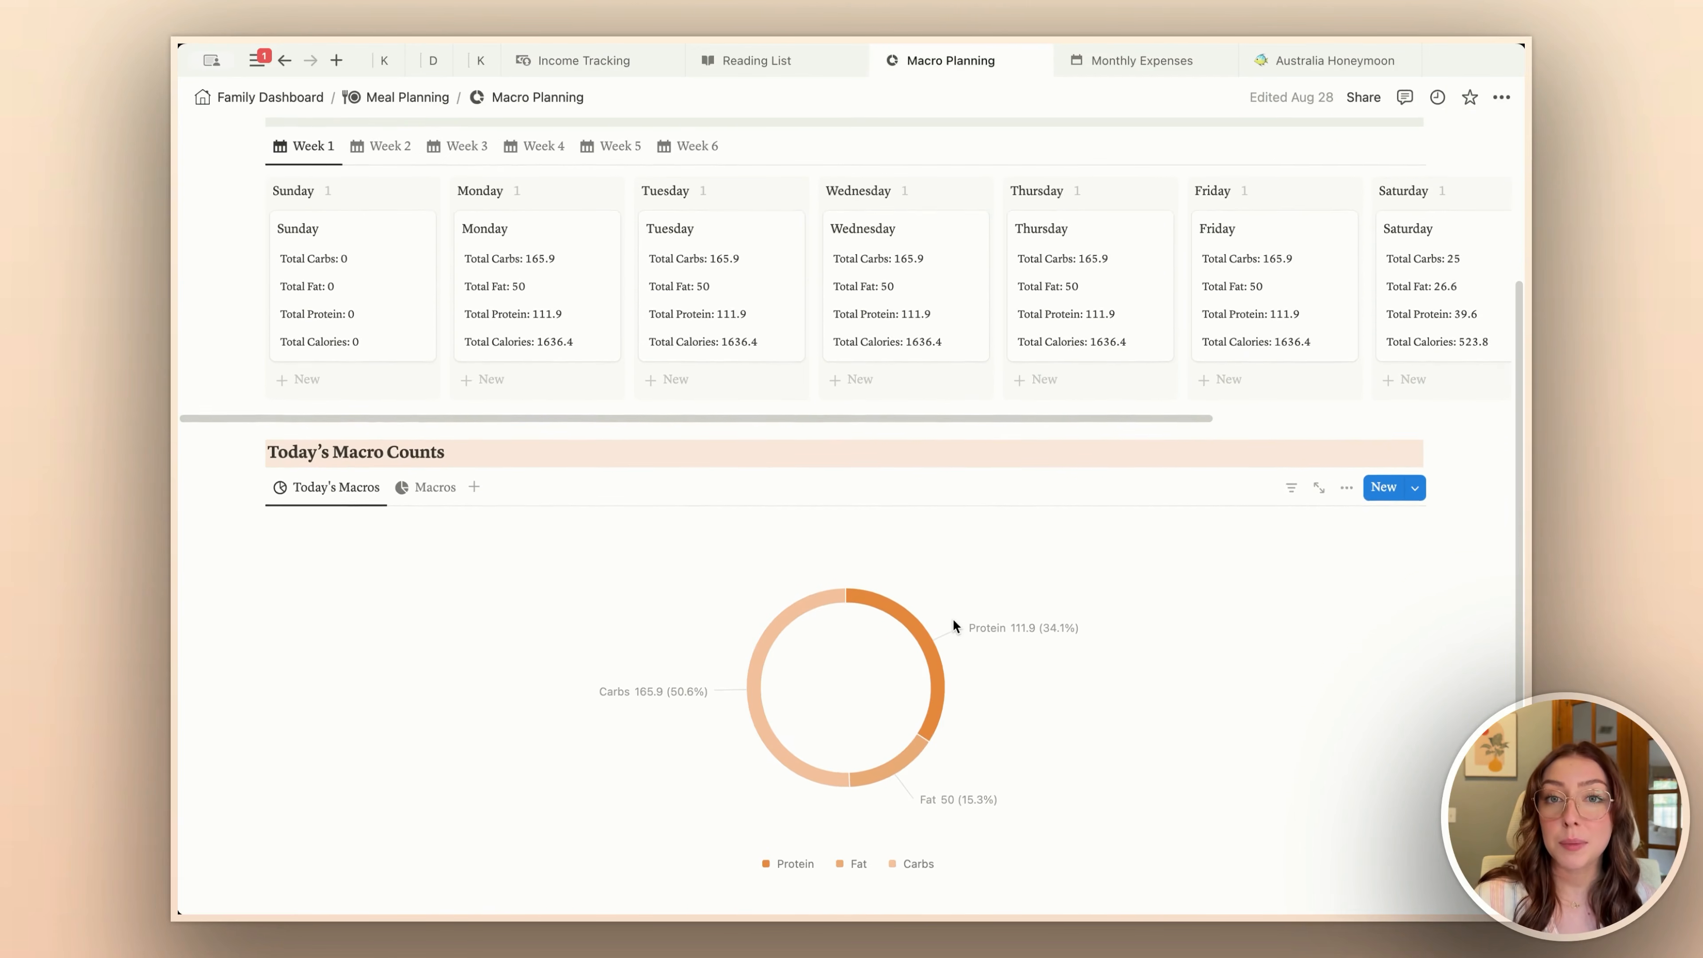
{"action": "scroll", "coordinate": [953, 621], "scroll_direction": "up", "scroll_amount": 1}
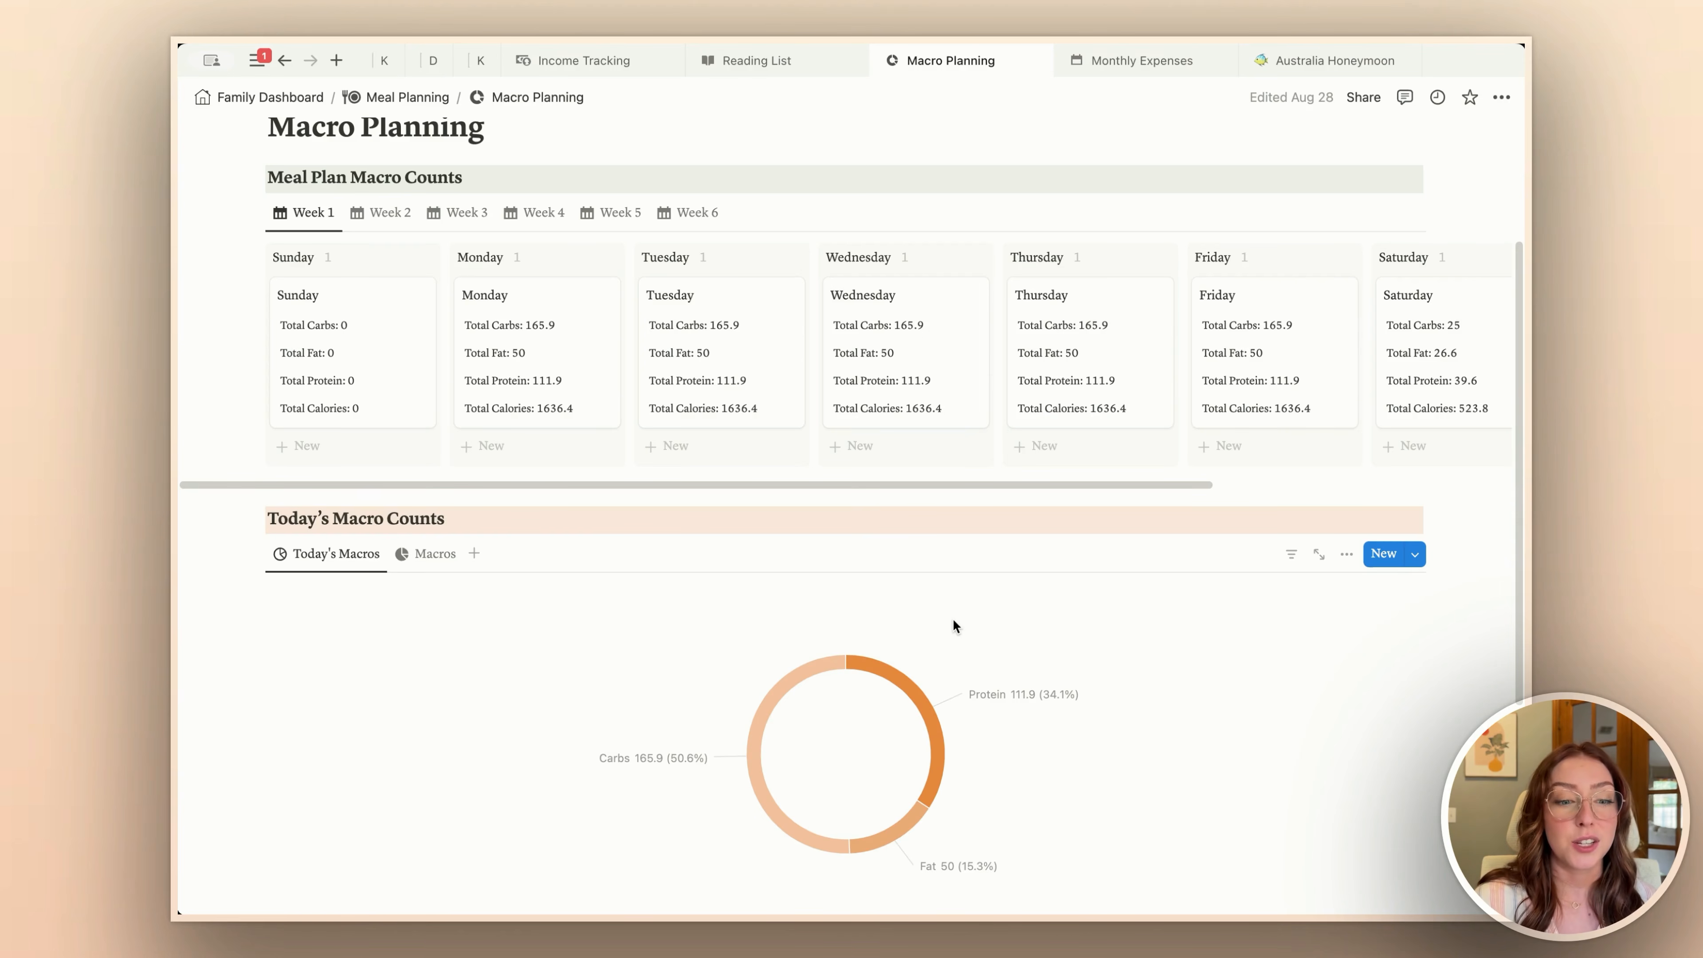
{"action": "scroll", "coordinate": [953, 618], "scroll_direction": "down", "scroll_amount": 5}
{"action": "scroll", "coordinate": [401, 412], "scroll_direction": "down", "scroll_amount": 1}
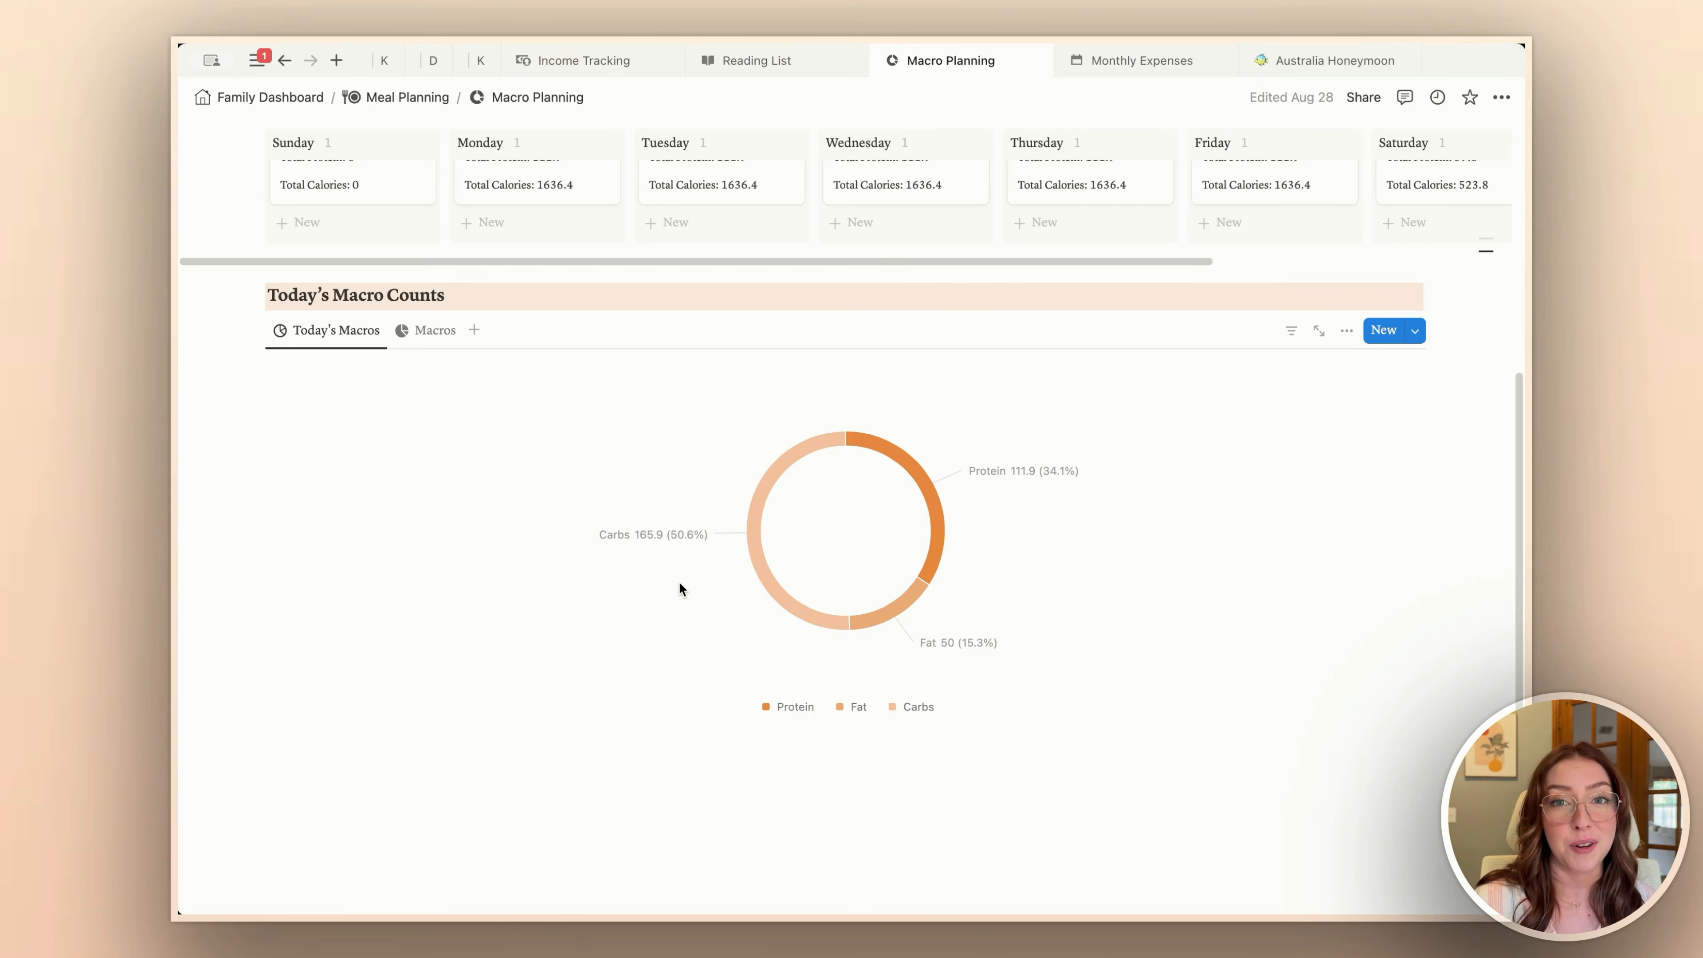
{"action": "scroll", "coordinate": [679, 584], "scroll_direction": "up", "scroll_amount": 5}
Step: Open the parent Meal Planning page, switch its Overview to the Today's Macros view and inspect the Protein segment
{"action": "left_click", "coordinate": [416, 99]}
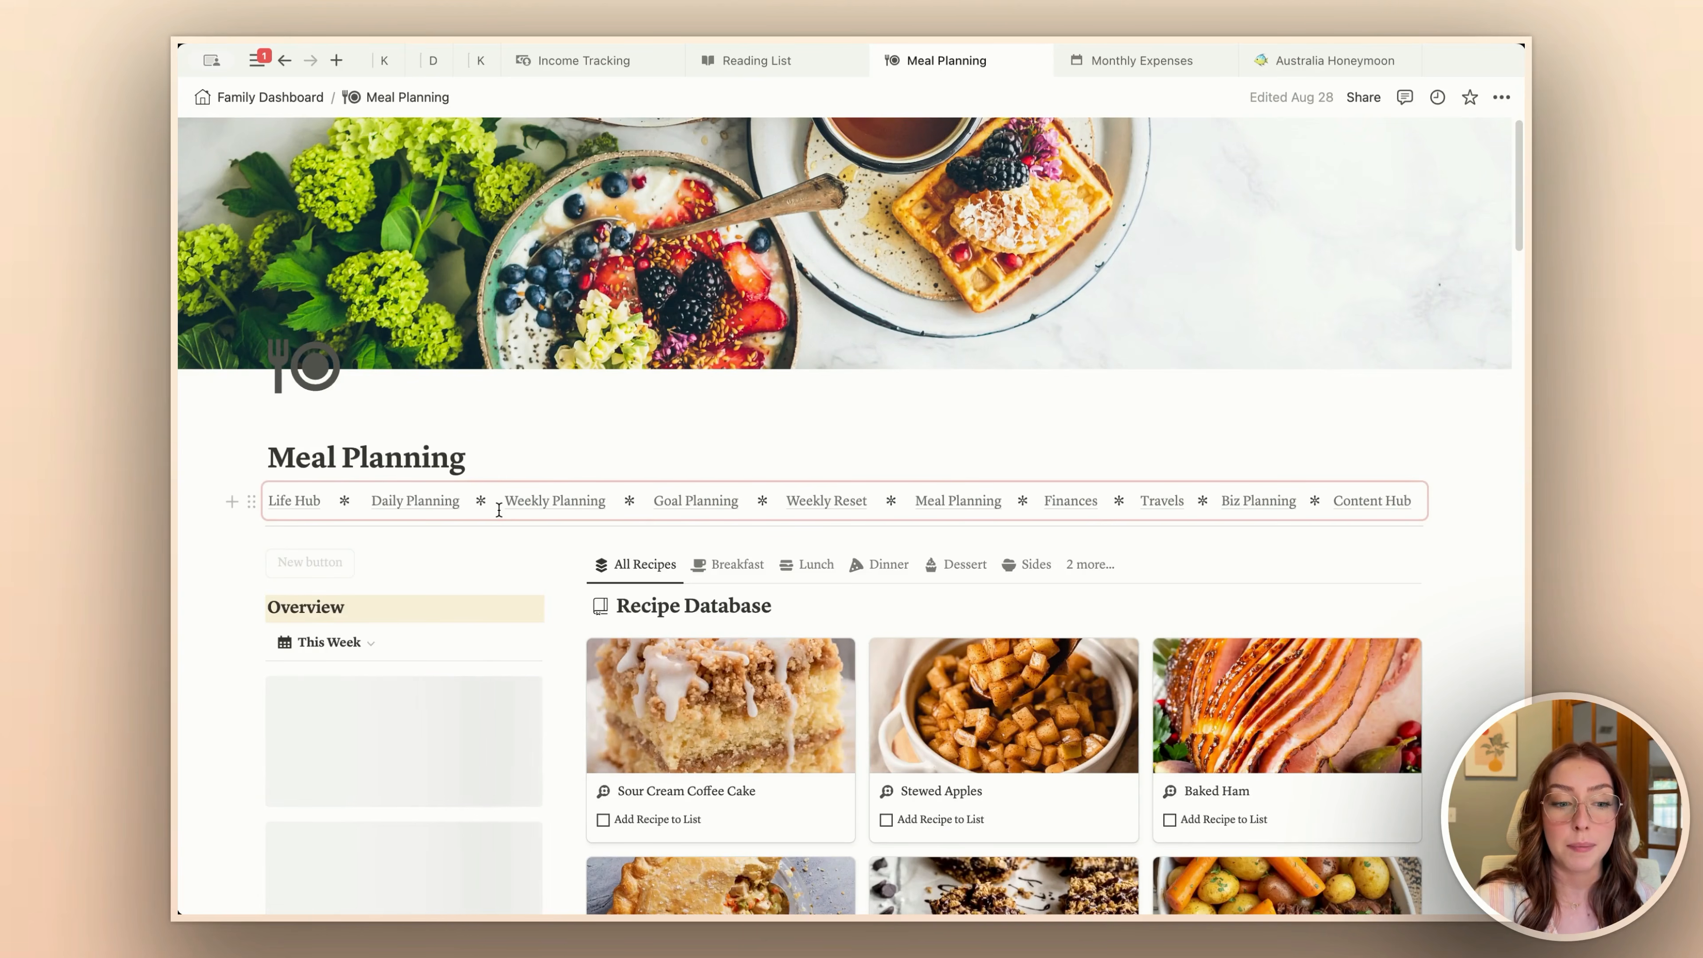
{"action": "scroll", "coordinate": [499, 510], "scroll_direction": "down", "scroll_amount": 3}
{"action": "left_click", "coordinate": [335, 483]}
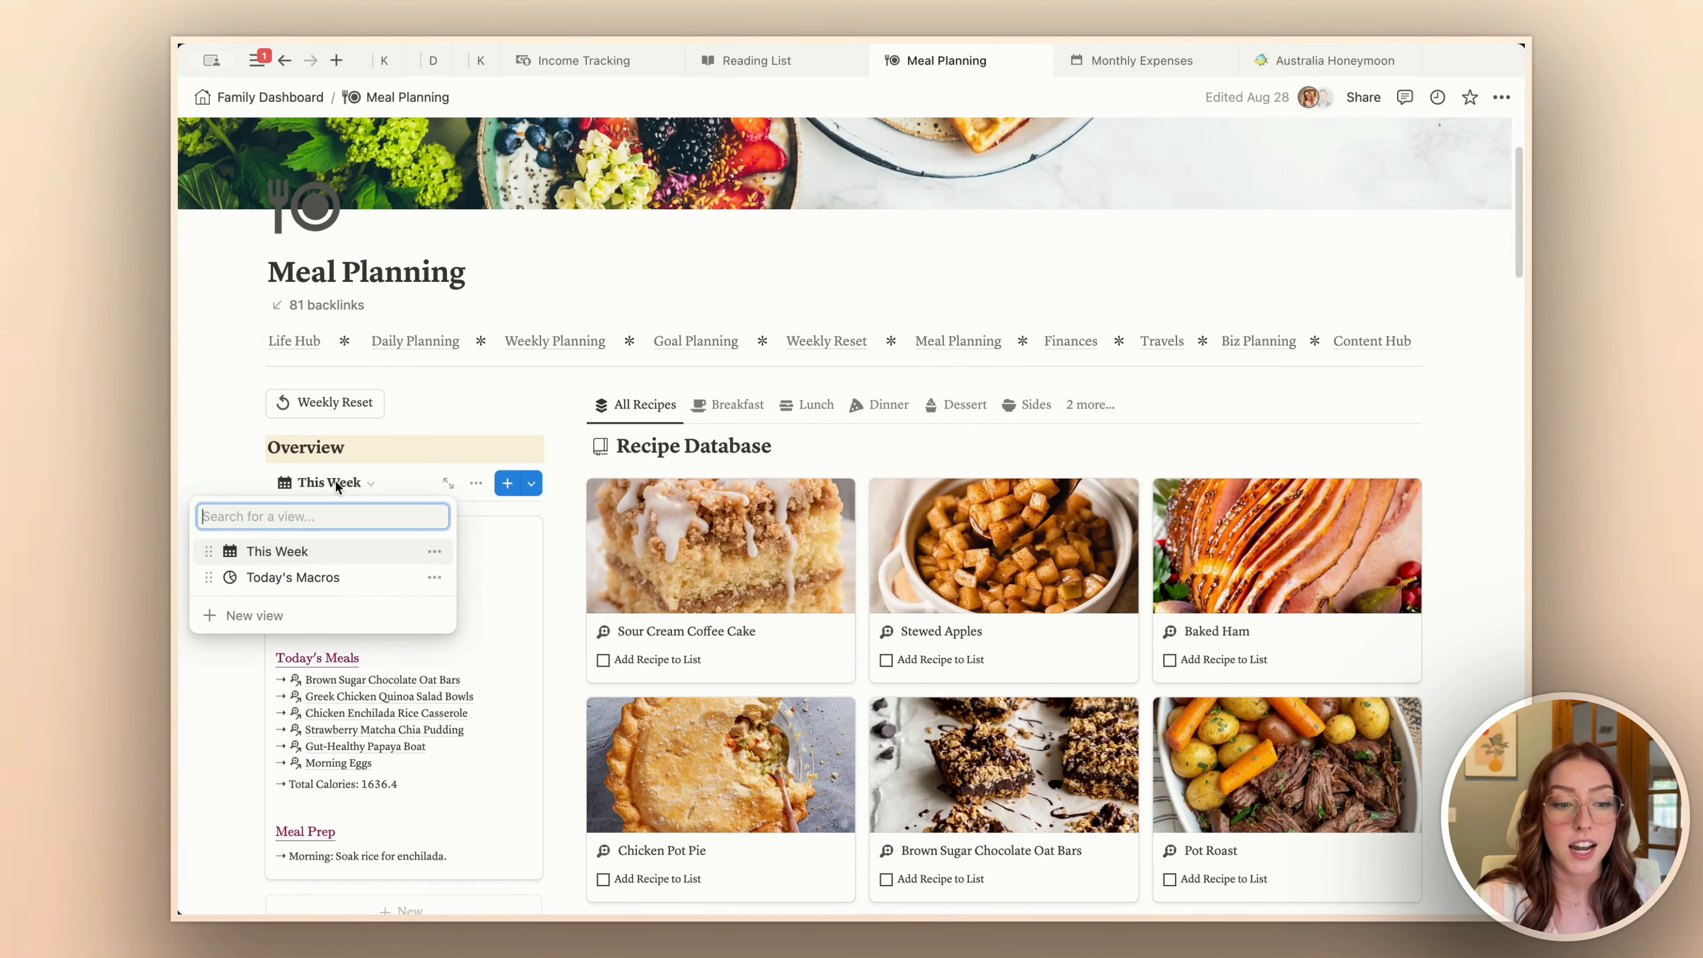
{"action": "left_click", "coordinate": [323, 577]}
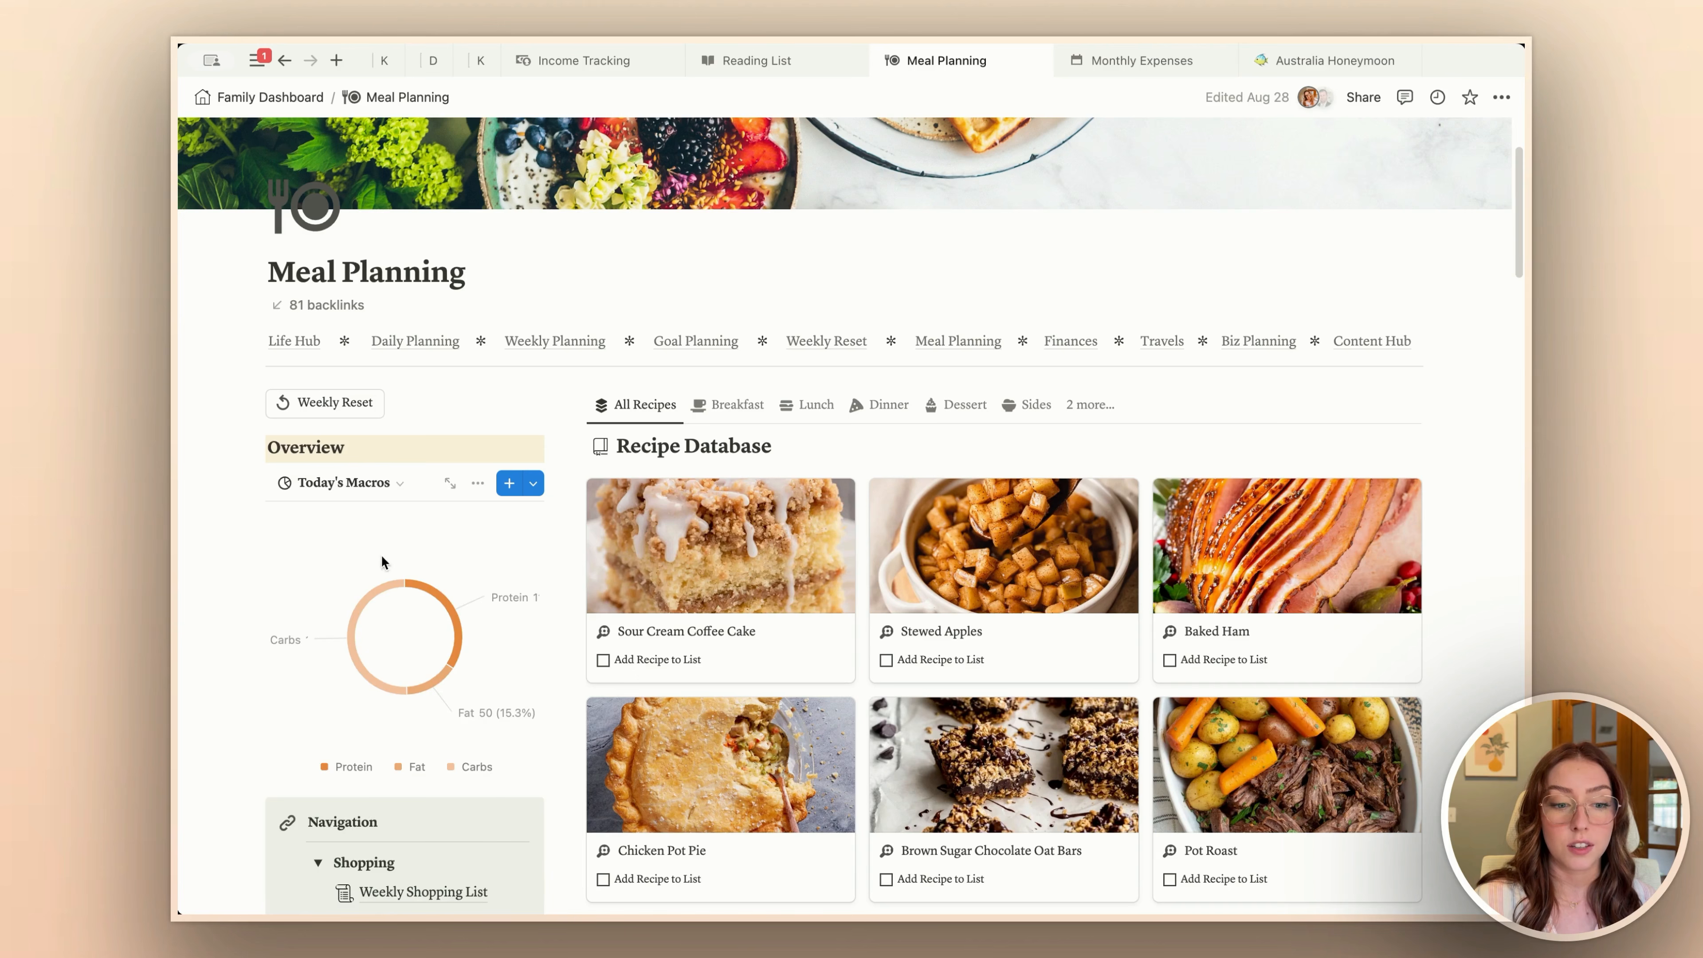
{"action": "mouse_move", "coordinate": [497, 592]}
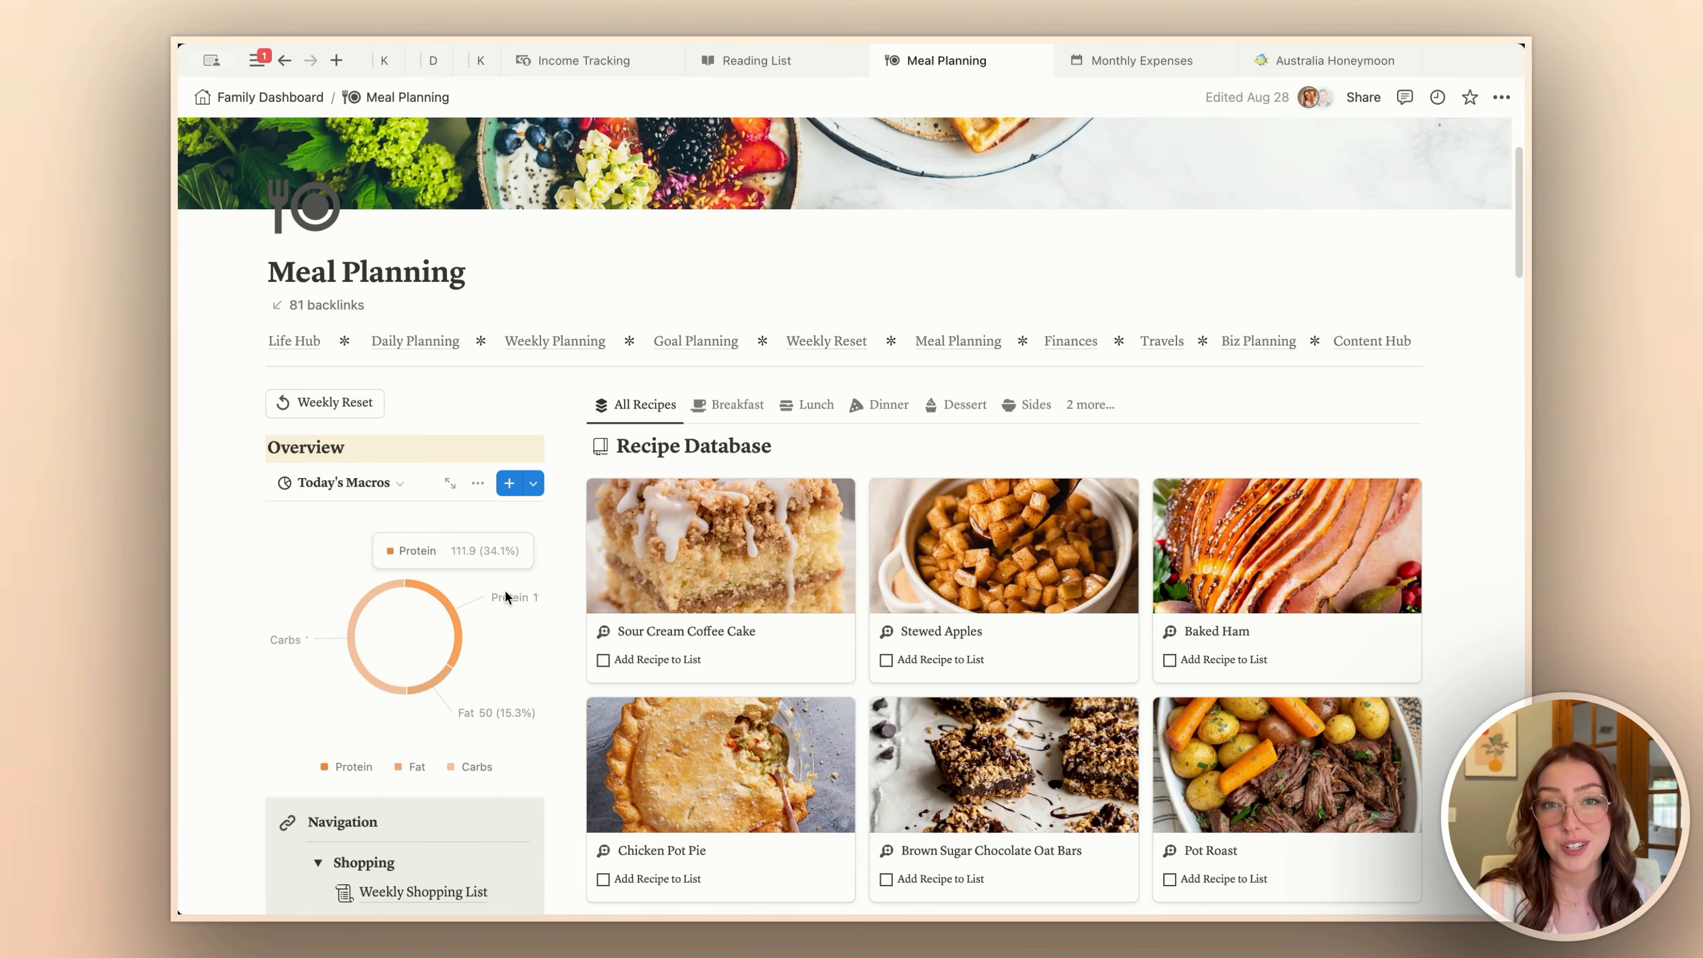